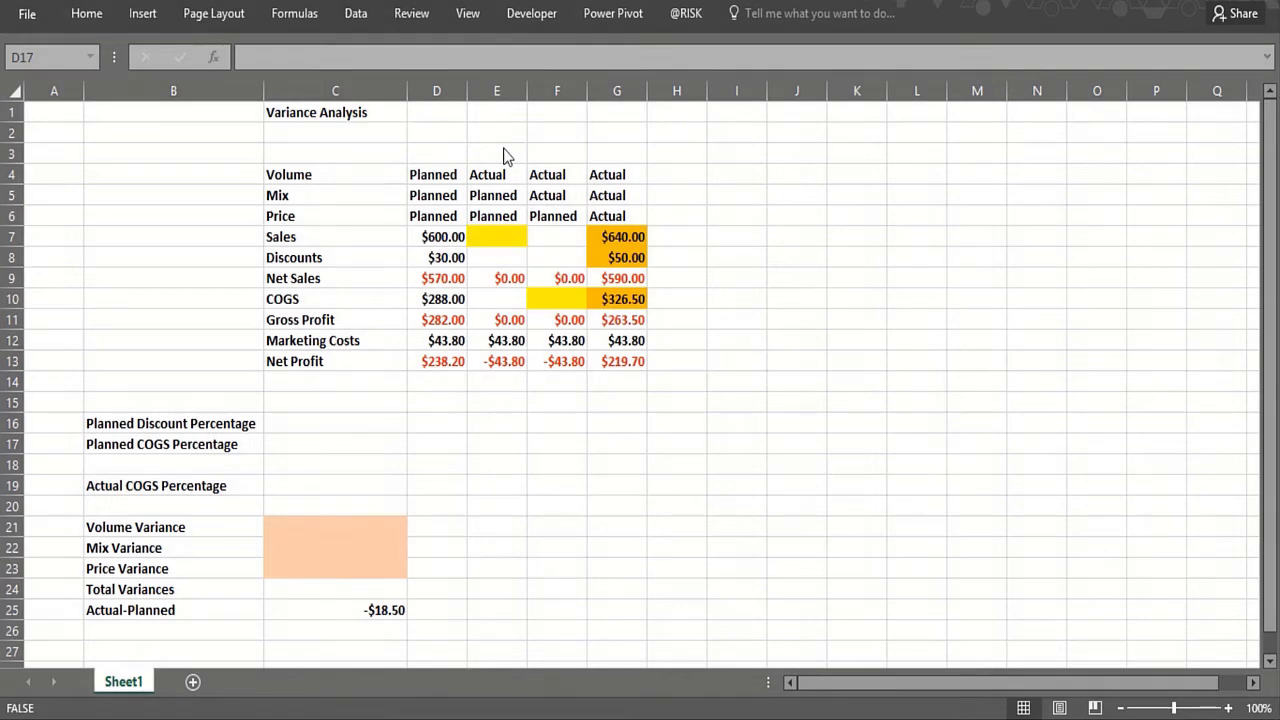
Step: Examine the planned scenario in column D, from sales and discounts through COGS and marketing costs to net profit
{"action": "left_click", "coordinate": [357, 443]}
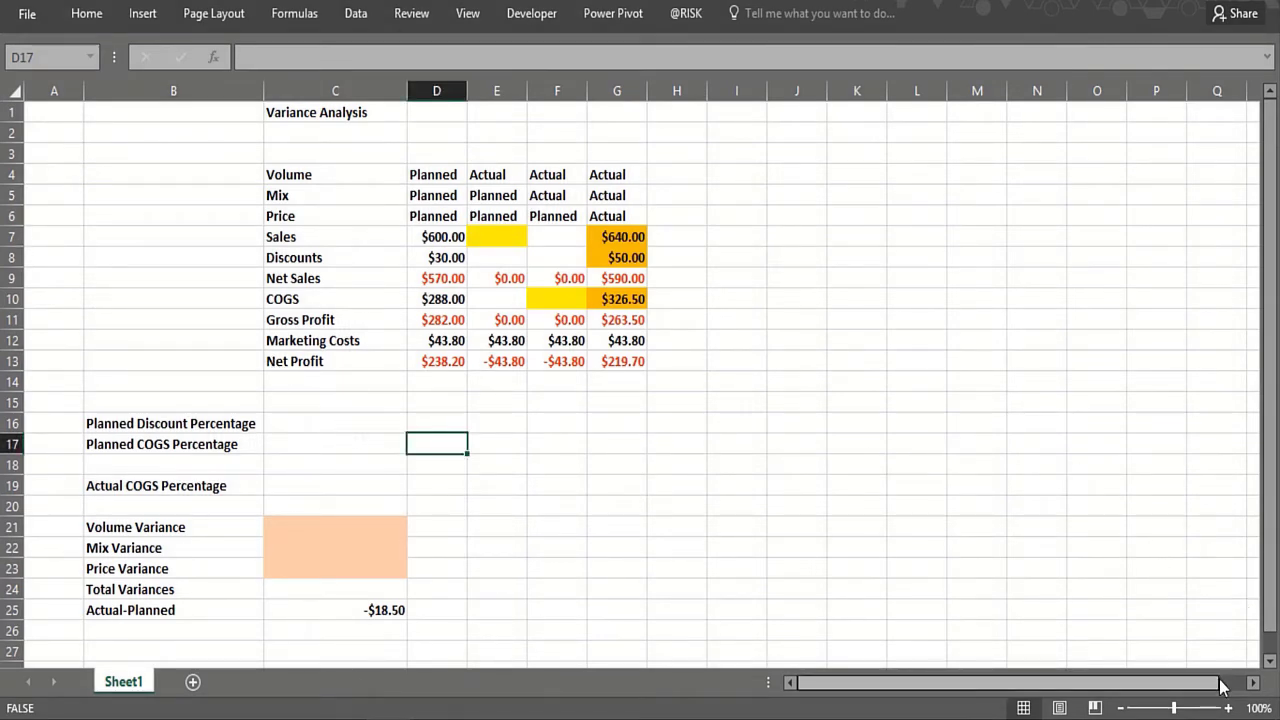
{"action": "left_click", "coordinate": [1228, 708]}
{"action": "left_click", "coordinate": [957, 591]}
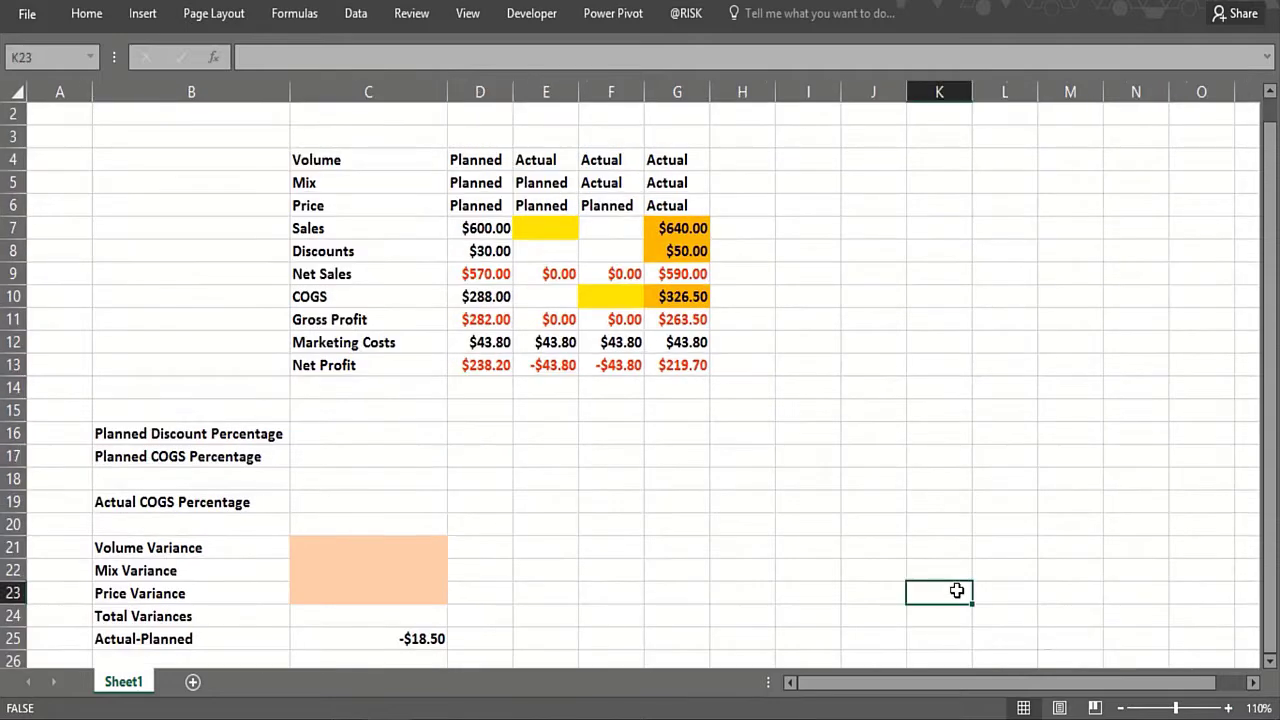
{"action": "left_click", "coordinate": [468, 228]}
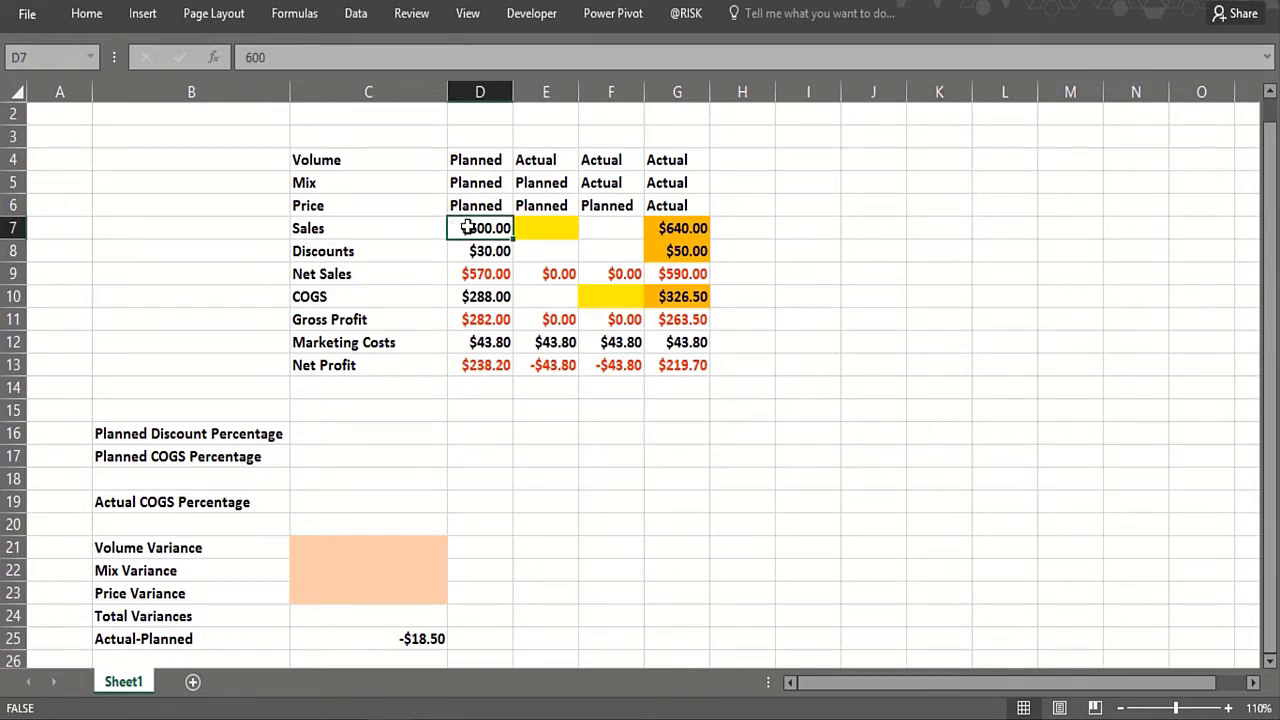
{"action": "left_click", "coordinate": [428, 250]}
{"action": "left_click", "coordinate": [485, 251]}
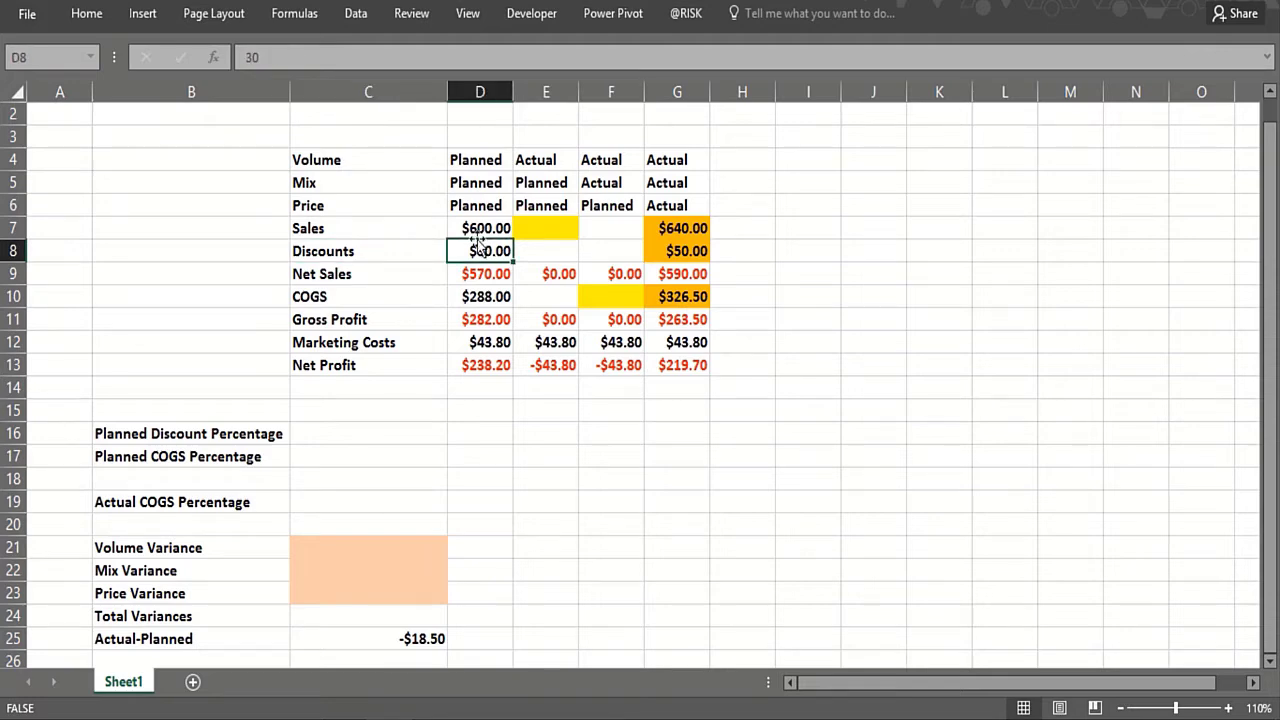
{"action": "left_click", "coordinate": [466, 227]}
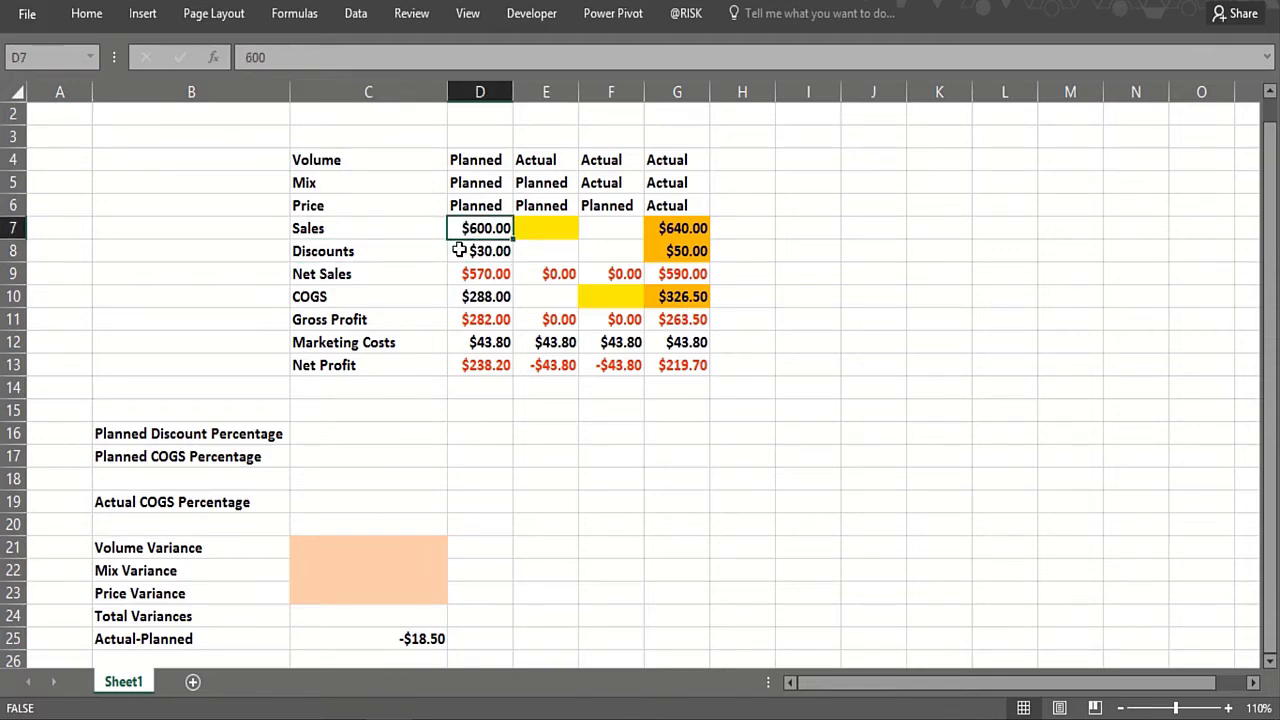
{"action": "left_click", "coordinate": [461, 250]}
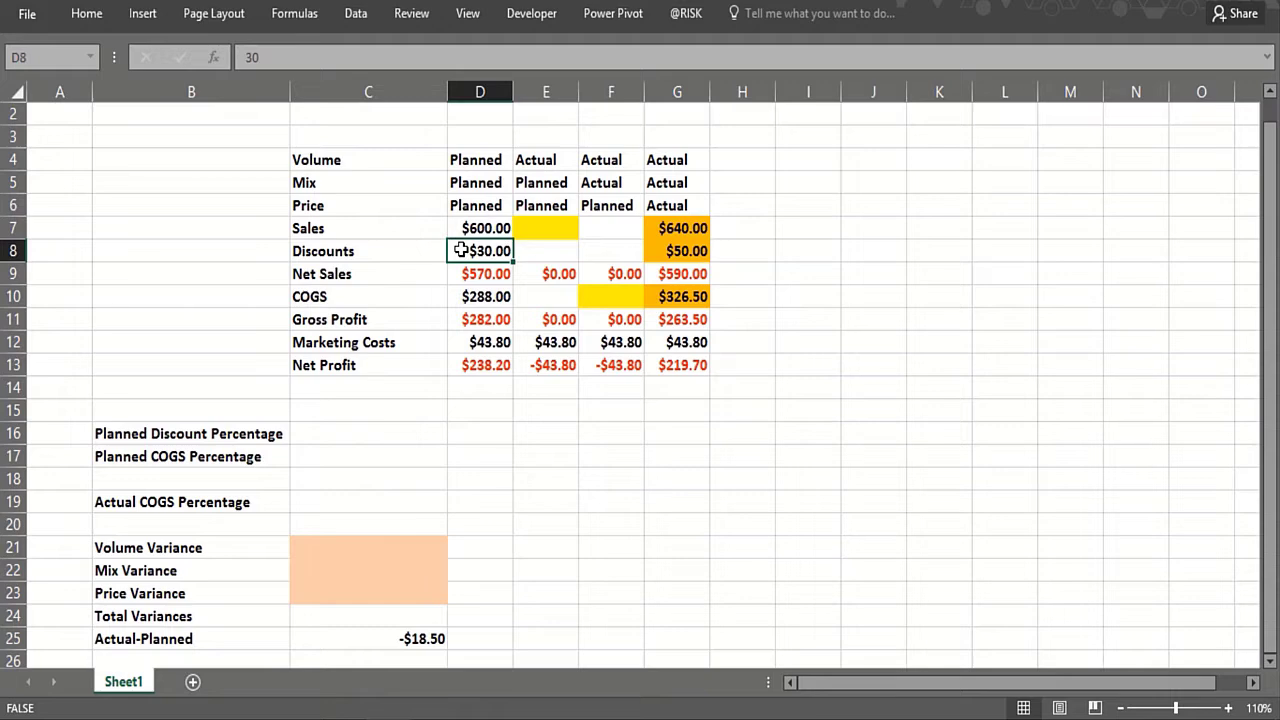
{"action": "left_click", "coordinate": [466, 270]}
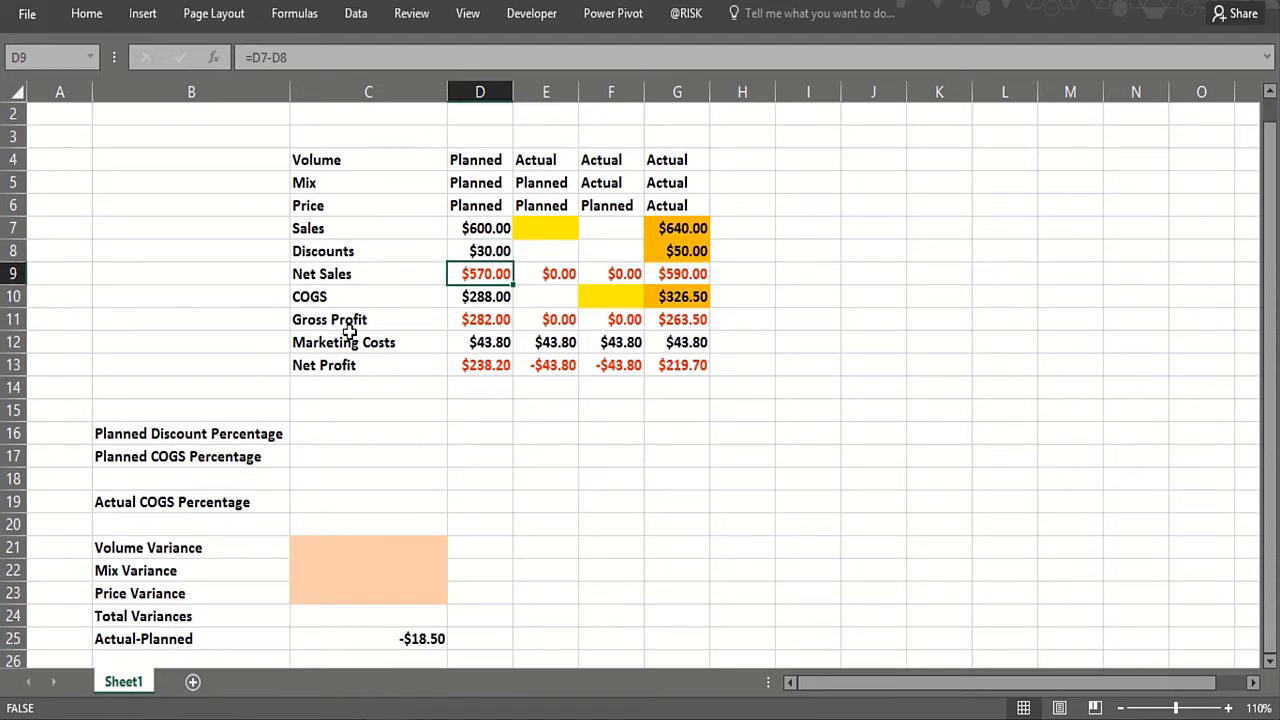
{"action": "left_click", "coordinate": [379, 299]}
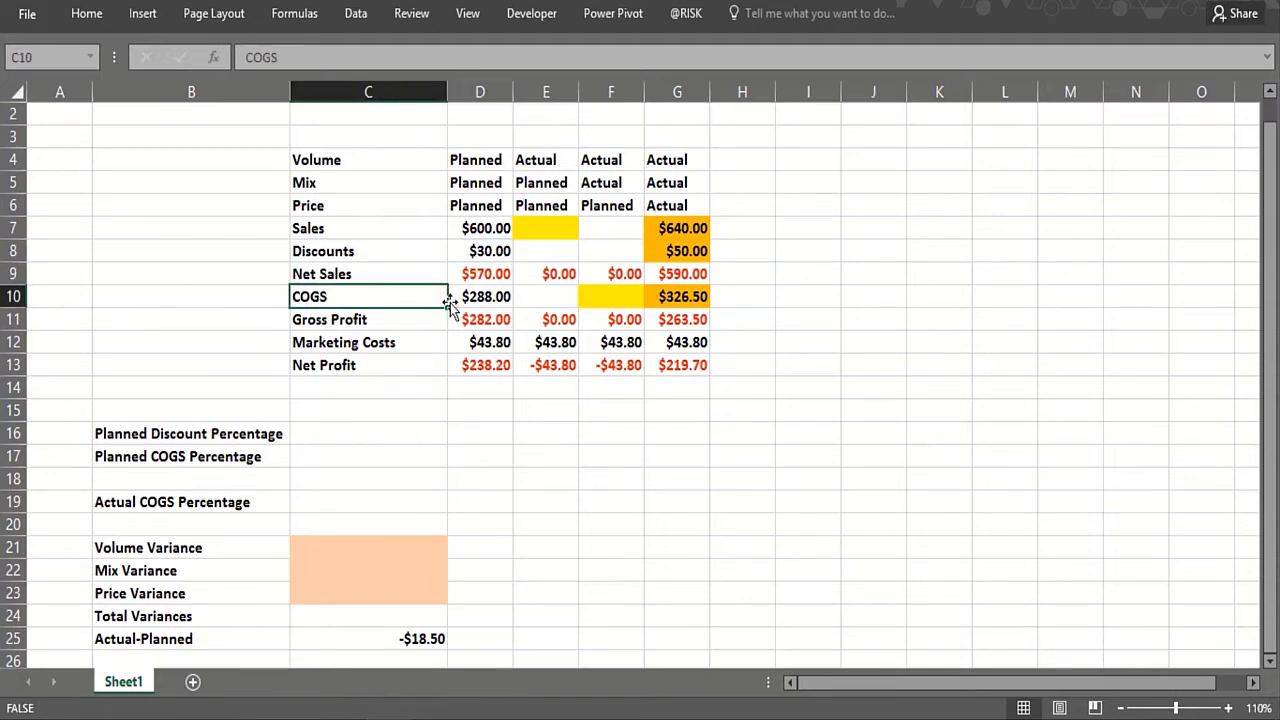
{"action": "left_click", "coordinate": [469, 298]}
{"action": "left_click", "coordinate": [445, 320]}
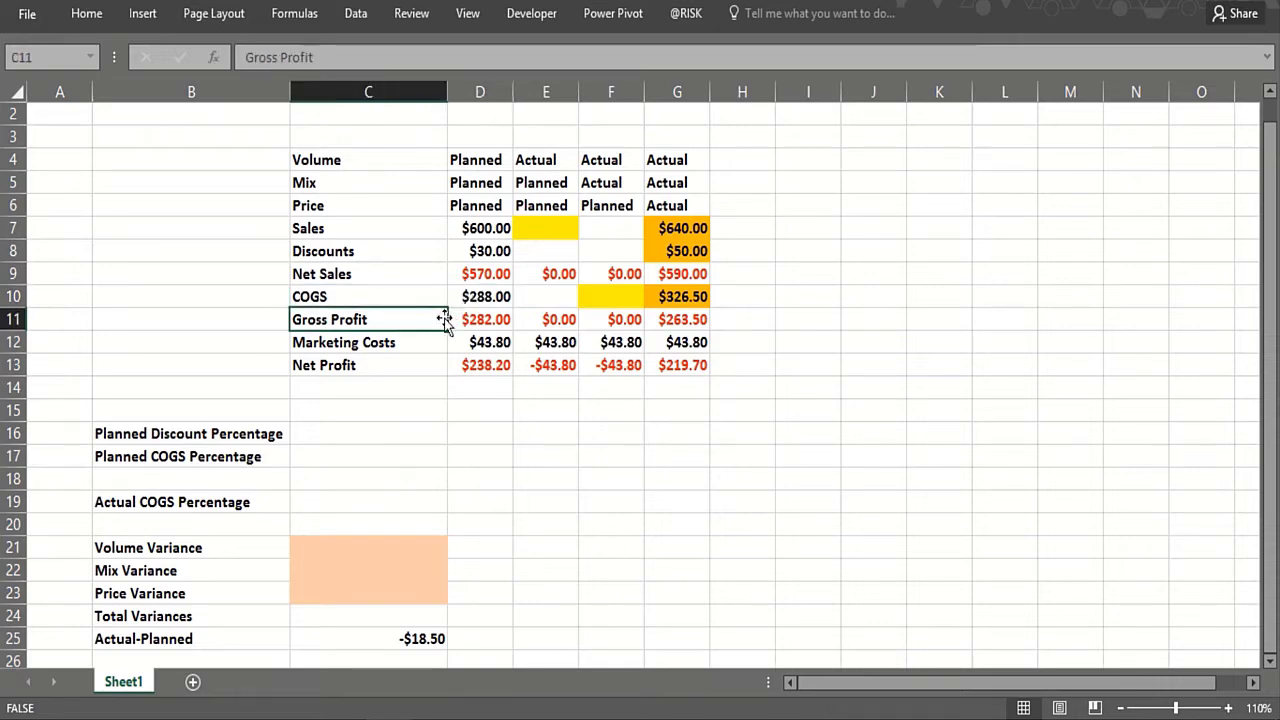
{"action": "left_click", "coordinate": [493, 318]}
{"action": "left_click", "coordinate": [399, 340]}
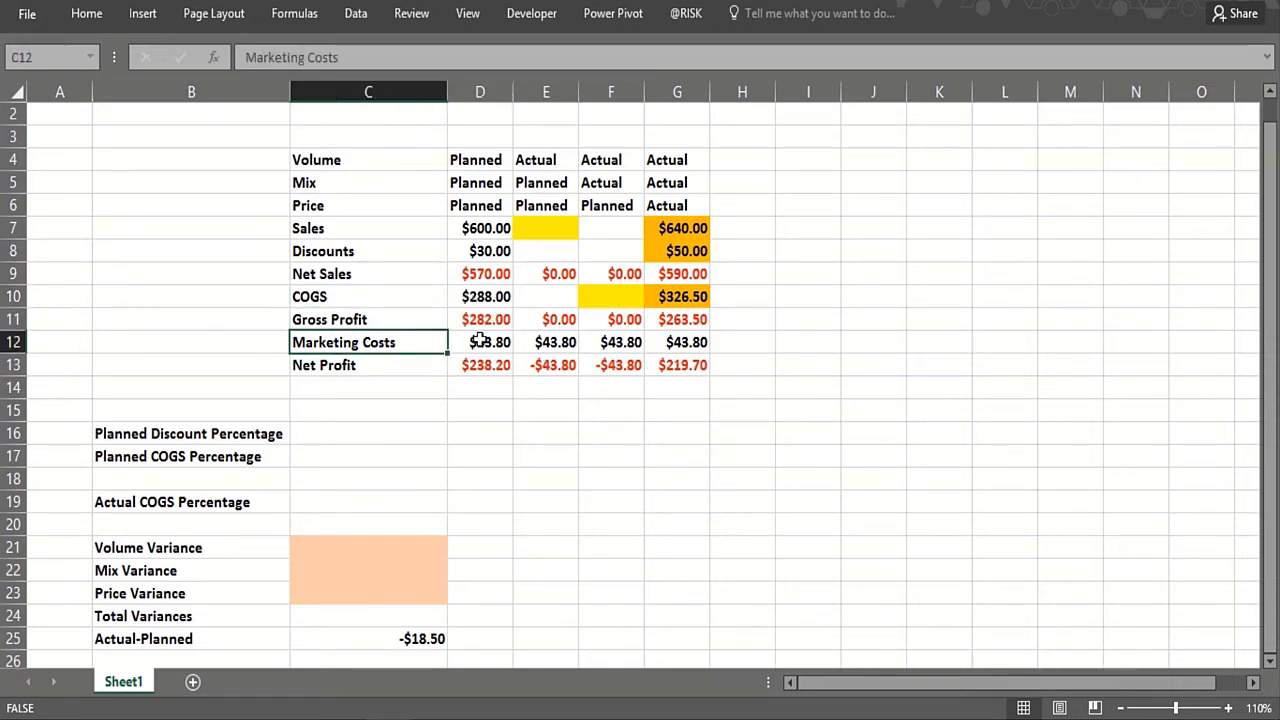
{"action": "left_click", "coordinate": [481, 342]}
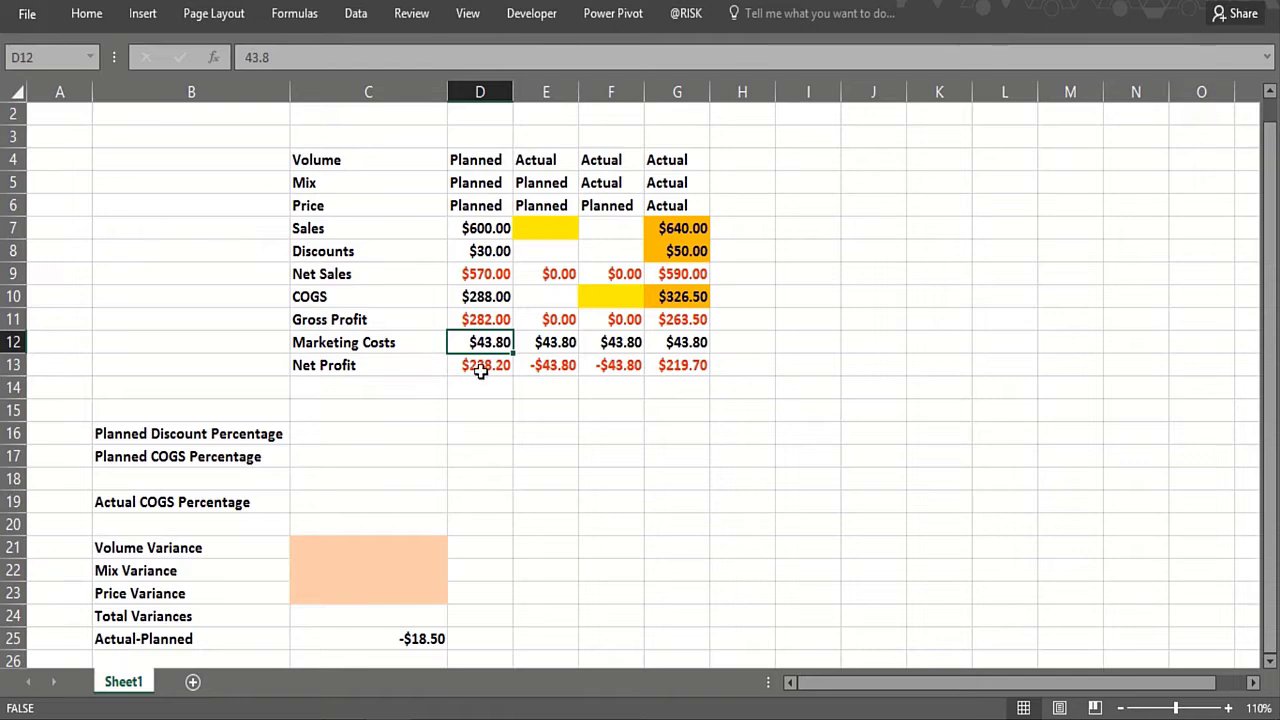
{"action": "left_click", "coordinate": [480, 366]}
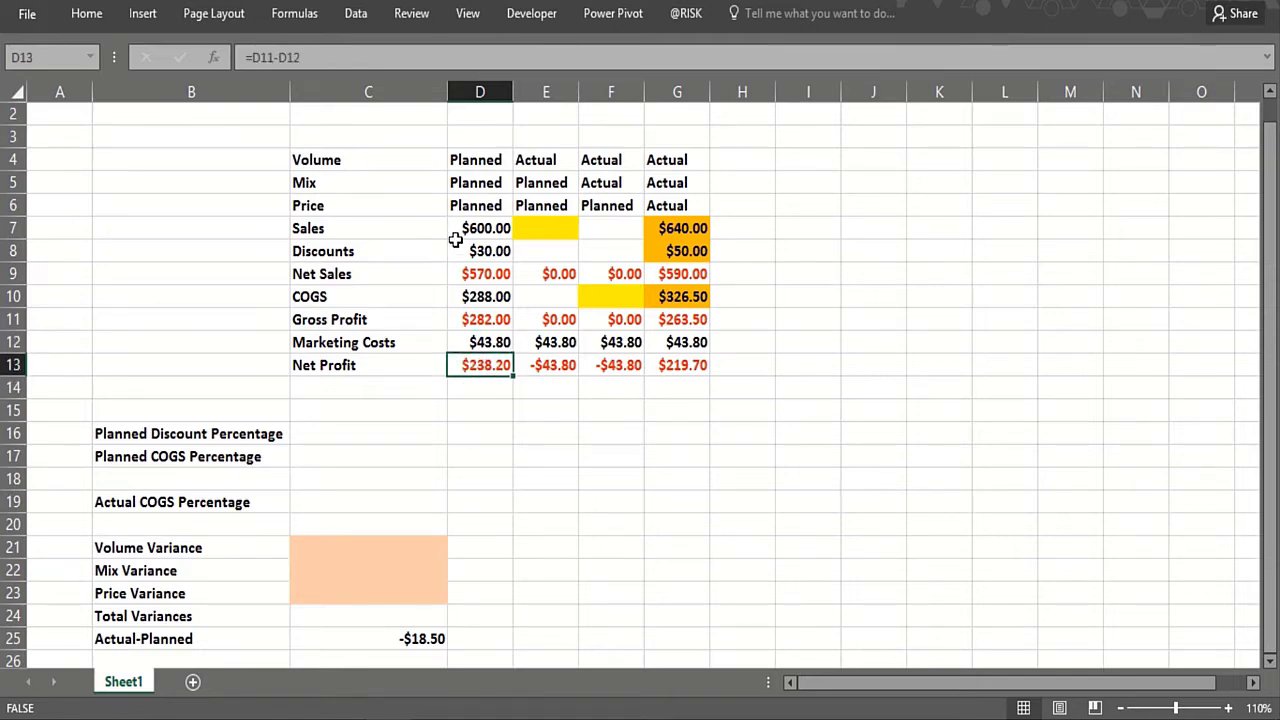
Step: Examine the actual scenario in column G, from sales and discounts through COGS and marketing costs to net profit
{"action": "left_click", "coordinate": [682, 222]}
{"action": "left_click", "coordinate": [630, 251]}
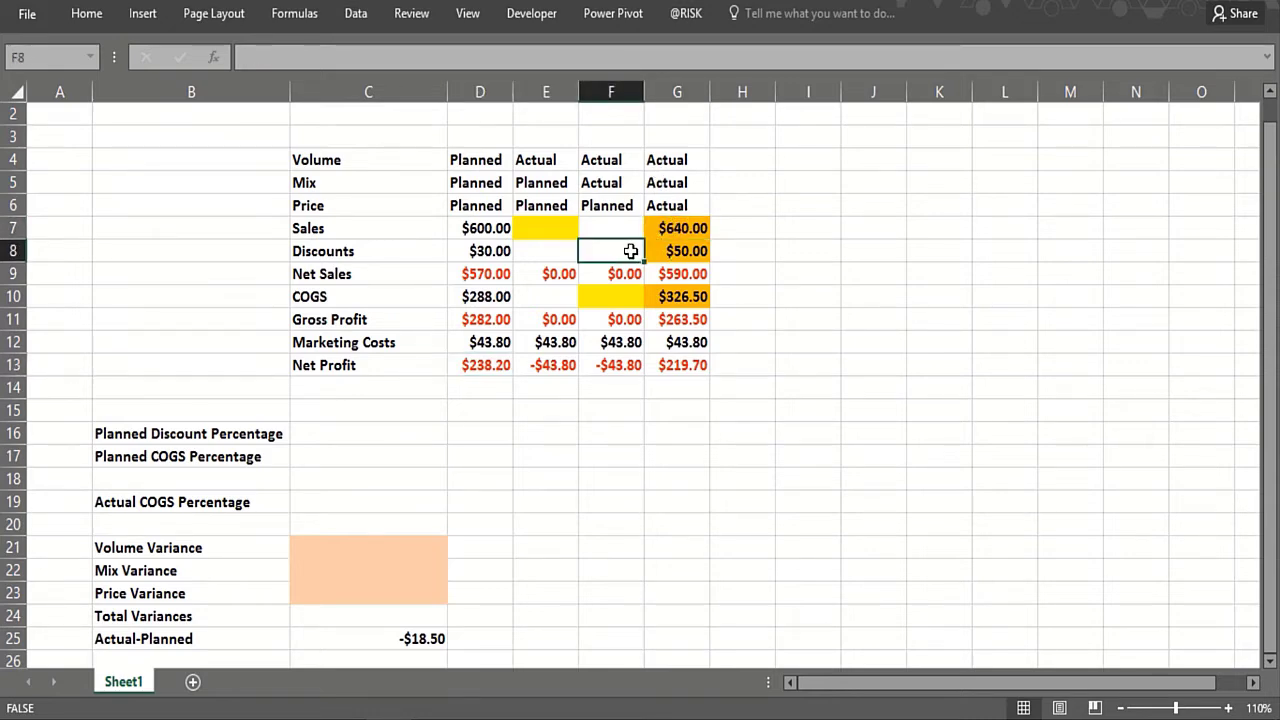
{"action": "left_click", "coordinate": [698, 251]}
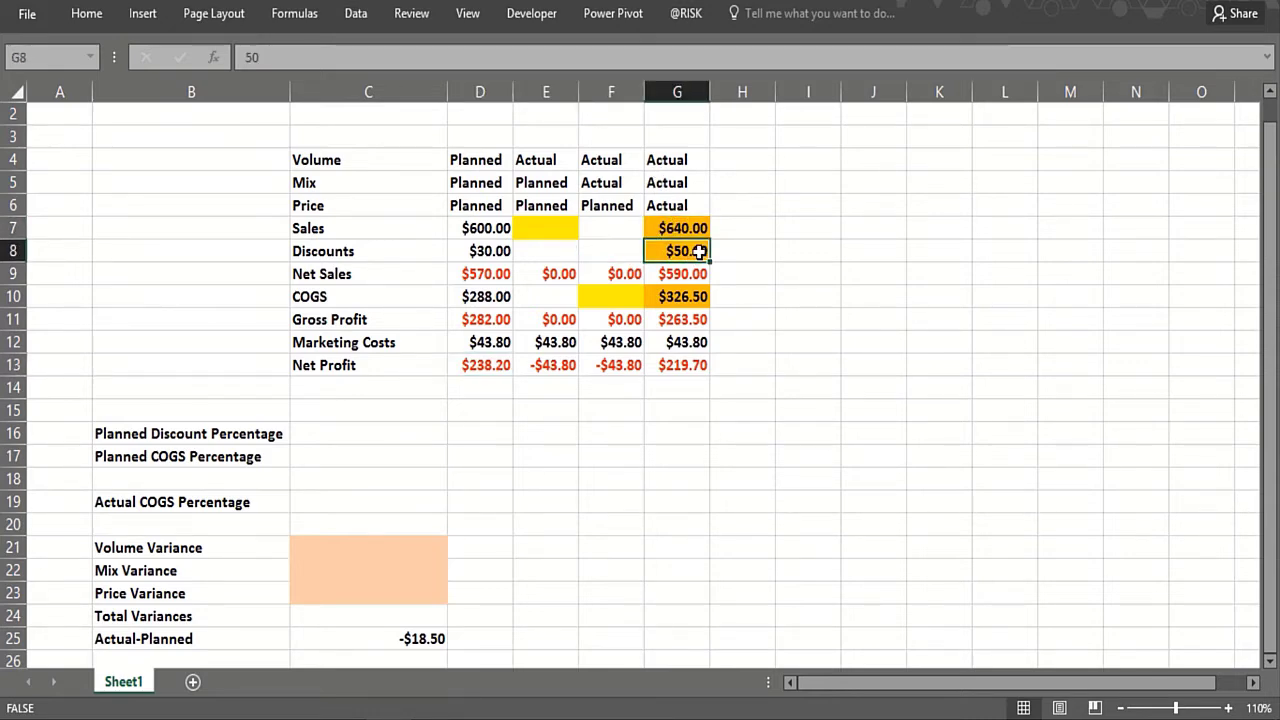
{"action": "left_click", "coordinate": [627, 247]}
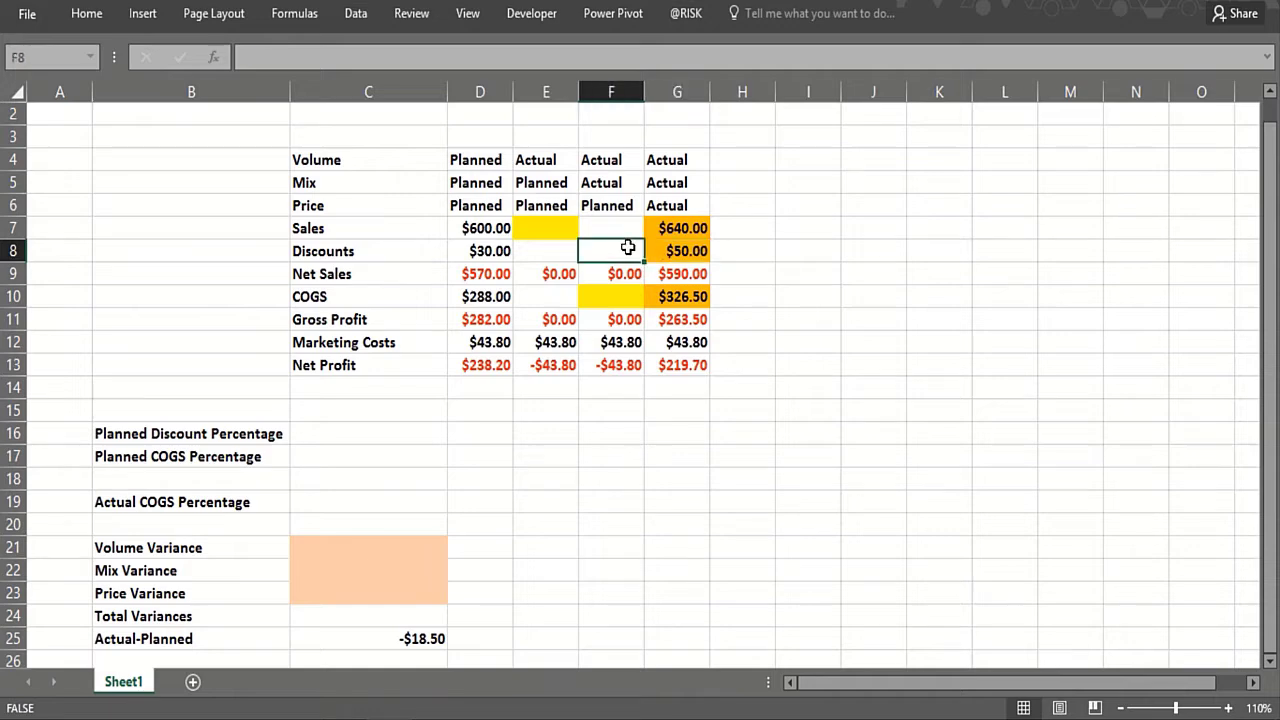
{"action": "left_click", "coordinate": [673, 276]}
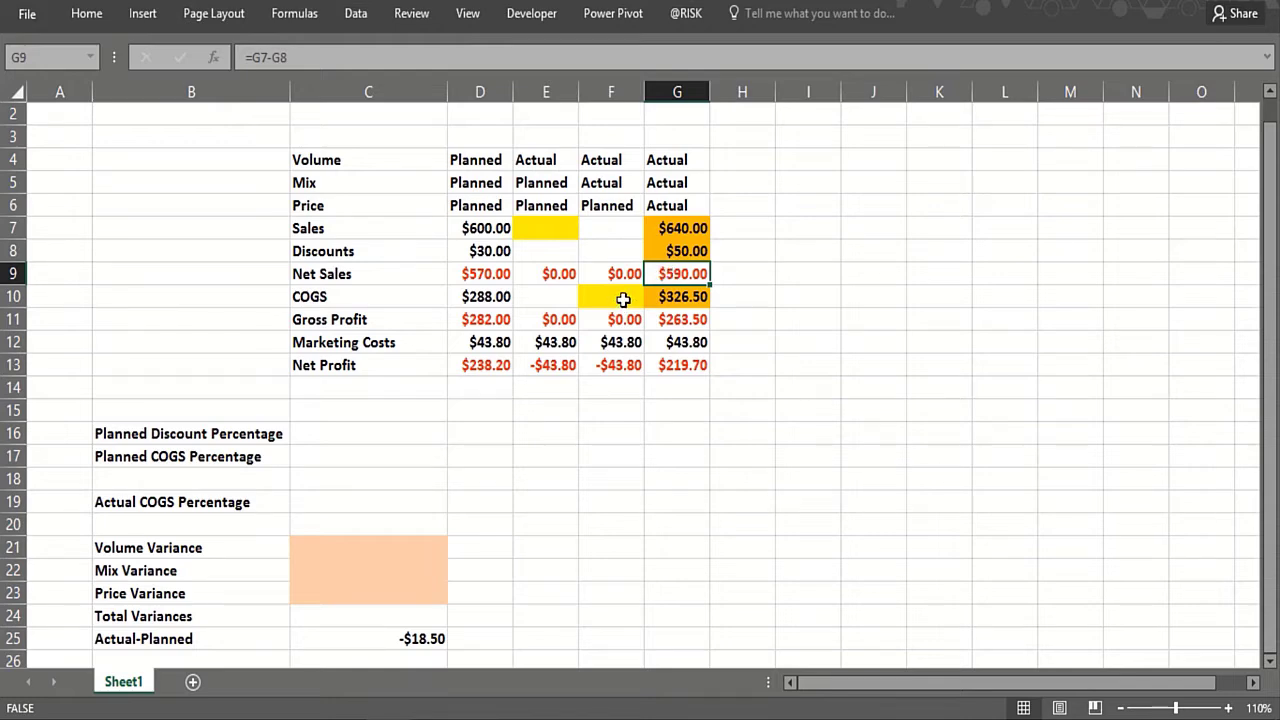
{"action": "left_click", "coordinate": [673, 296]}
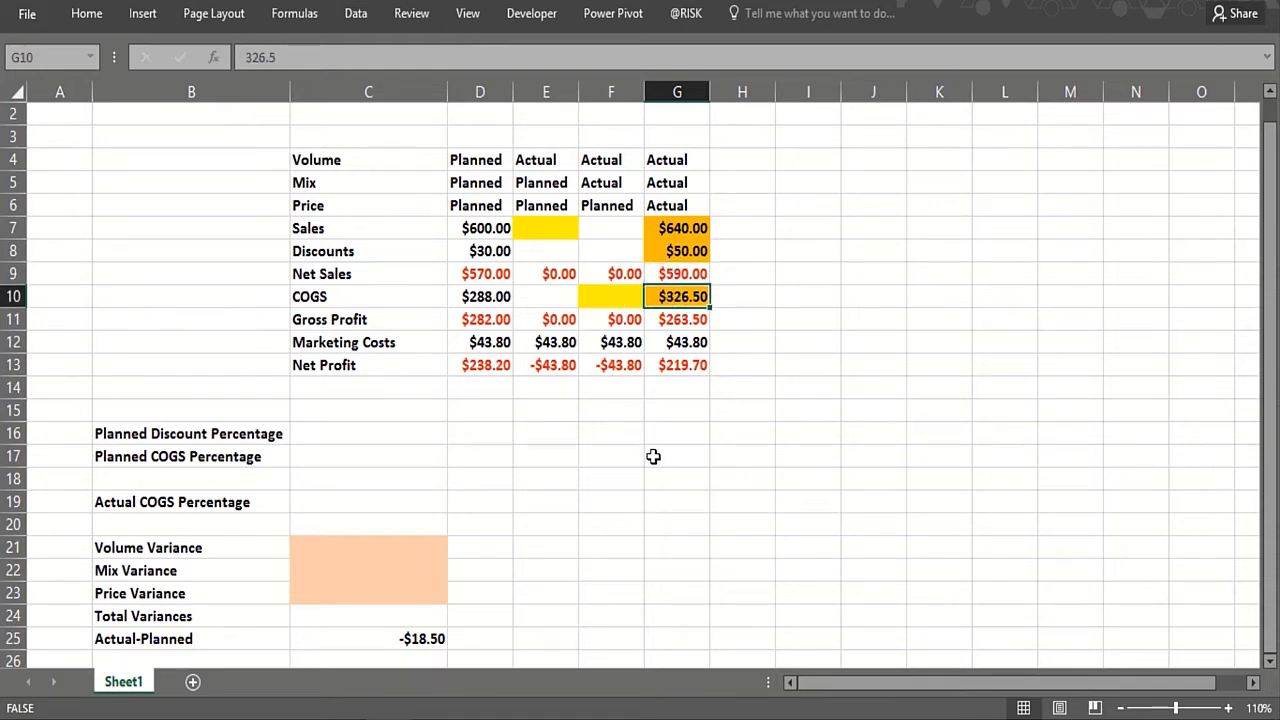
{"action": "left_click", "coordinate": [667, 318]}
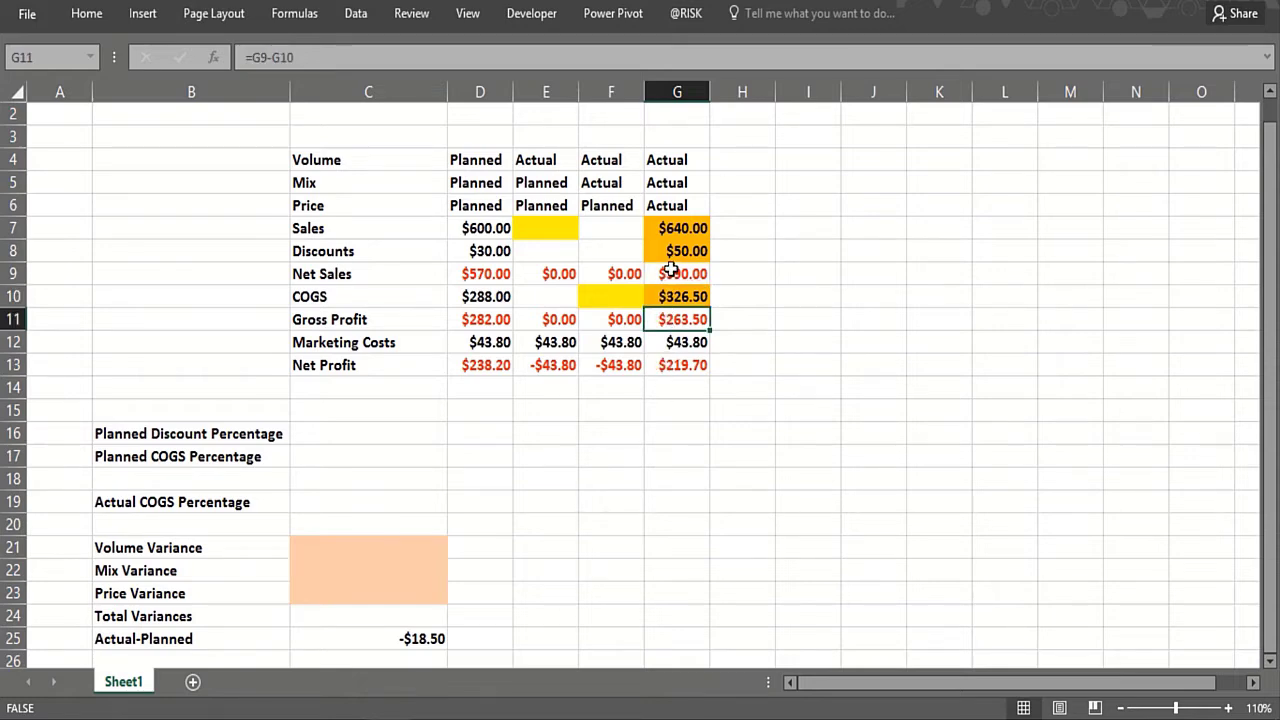
{"action": "left_click", "coordinate": [664, 274]}
{"action": "left_click", "coordinate": [672, 320]}
{"action": "left_click", "coordinate": [670, 342]}
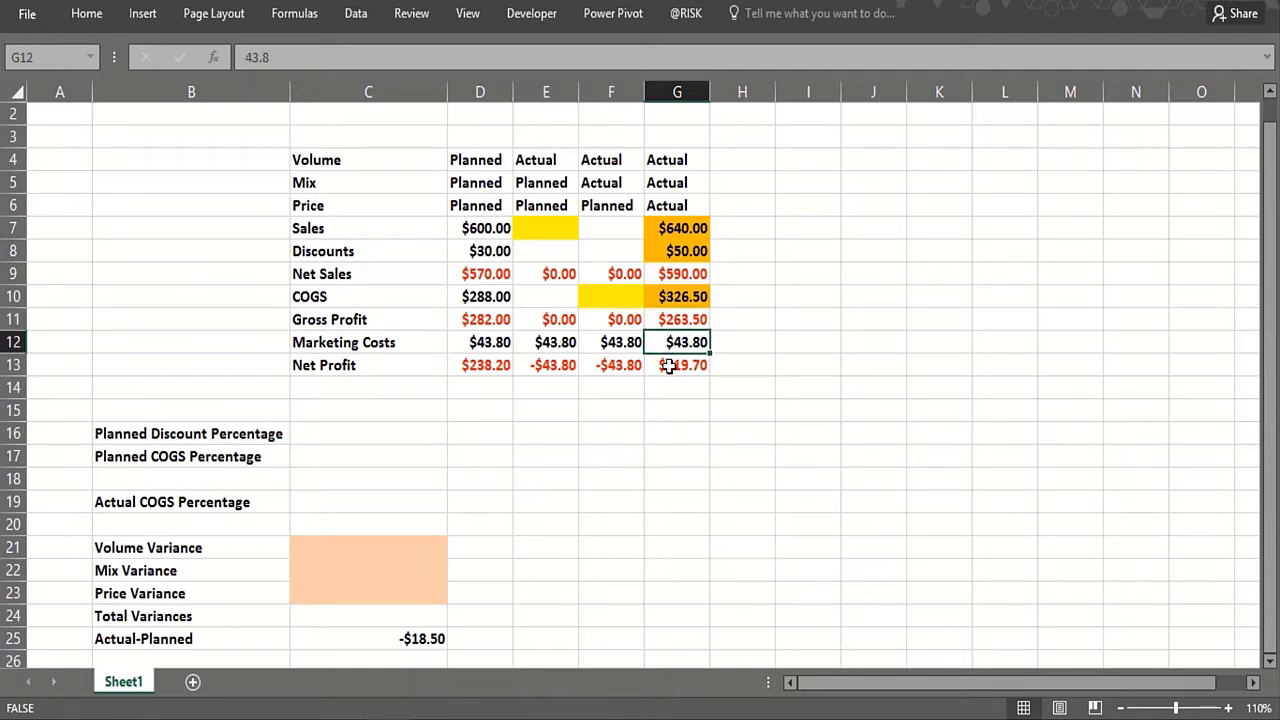
{"action": "left_click", "coordinate": [668, 366]}
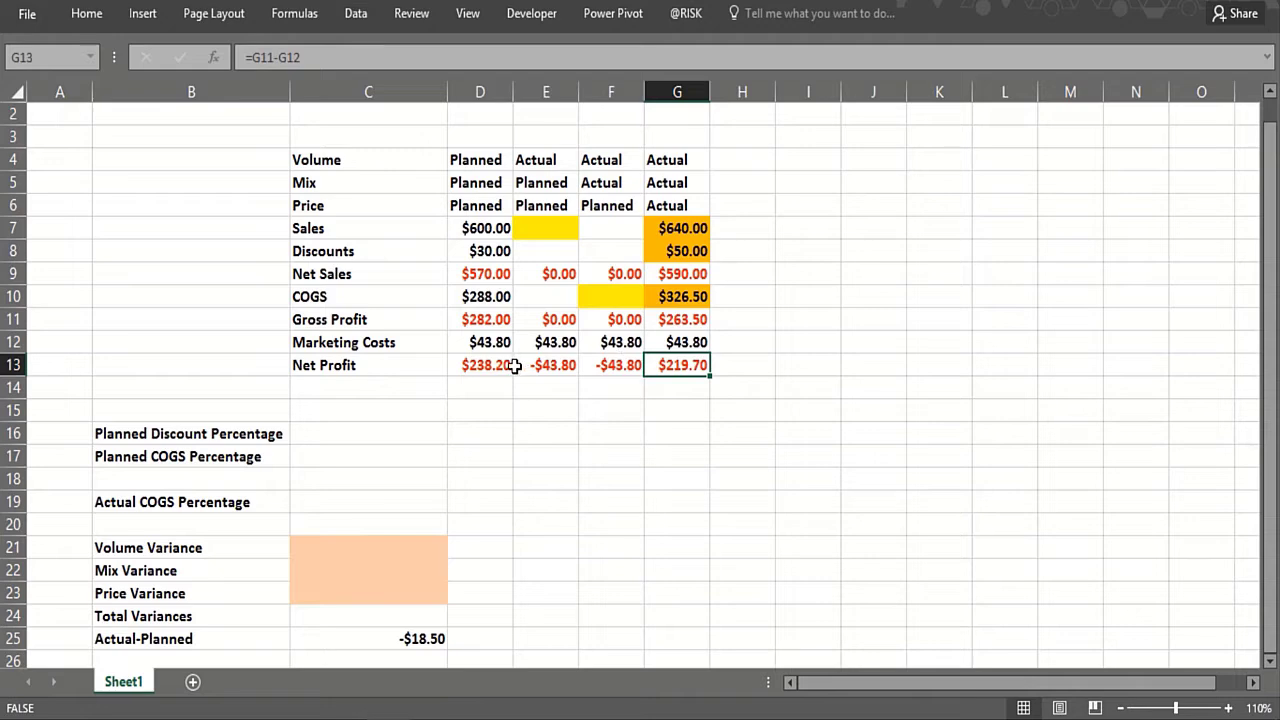
Step: Show the Actual-Planned formula as text in D25 with =FORMULATEXT(C25)
{"action": "left_click", "coordinate": [410, 640]}
{"action": "key", "text": "Down"}
{"action": "key", "text": "Down"}
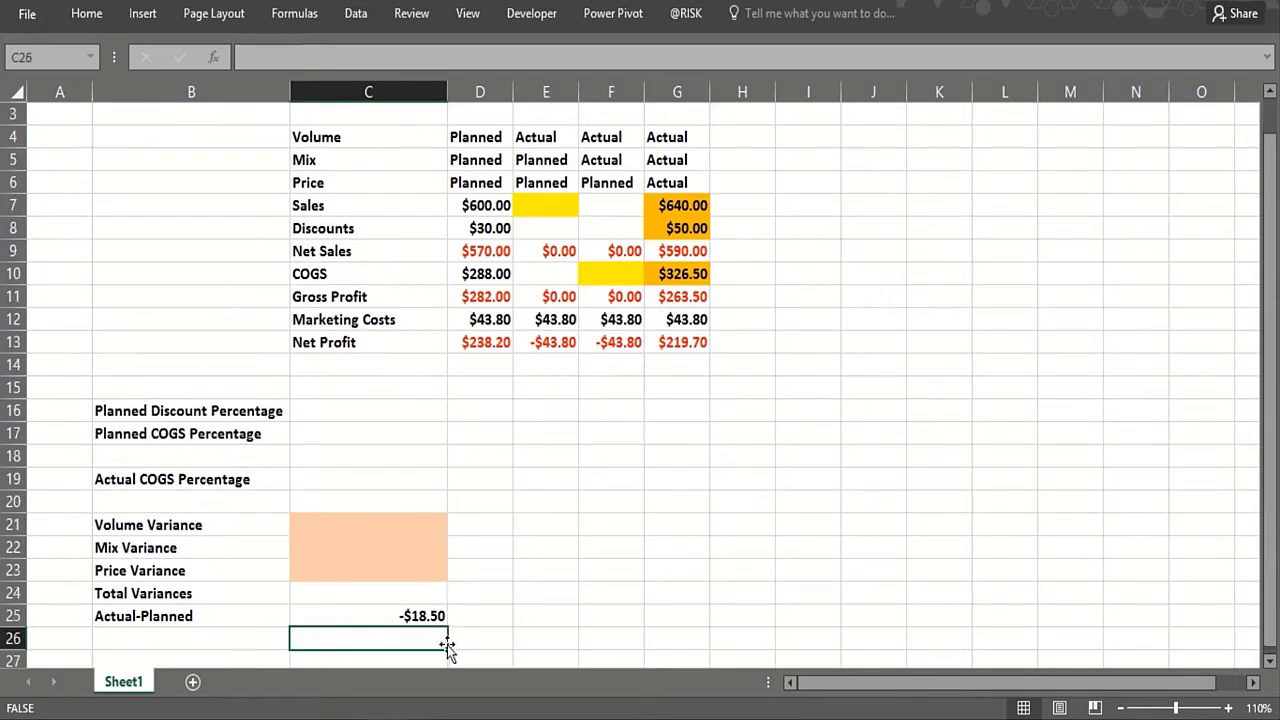
{"action": "left_click", "coordinate": [473, 598]}
{"action": "type", "text": "=form"}
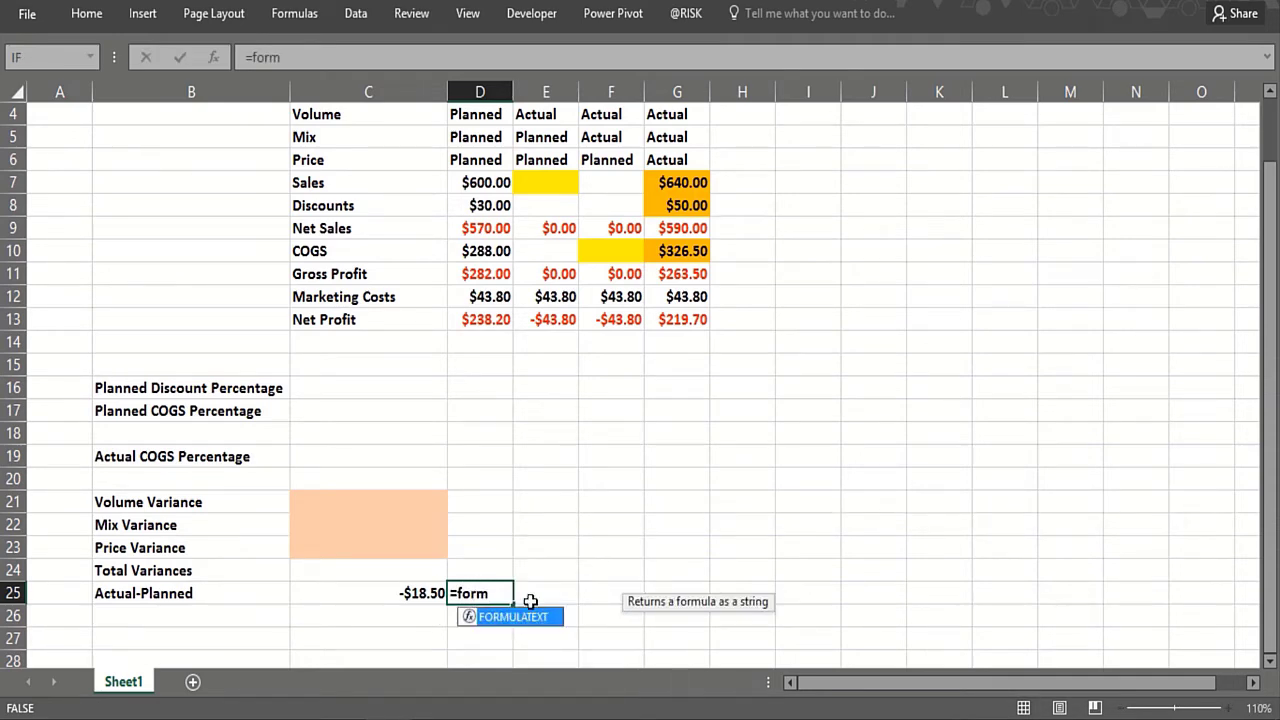
{"action": "double_click", "coordinate": [517, 614]}
{"action": "left_click", "coordinate": [410, 594]}
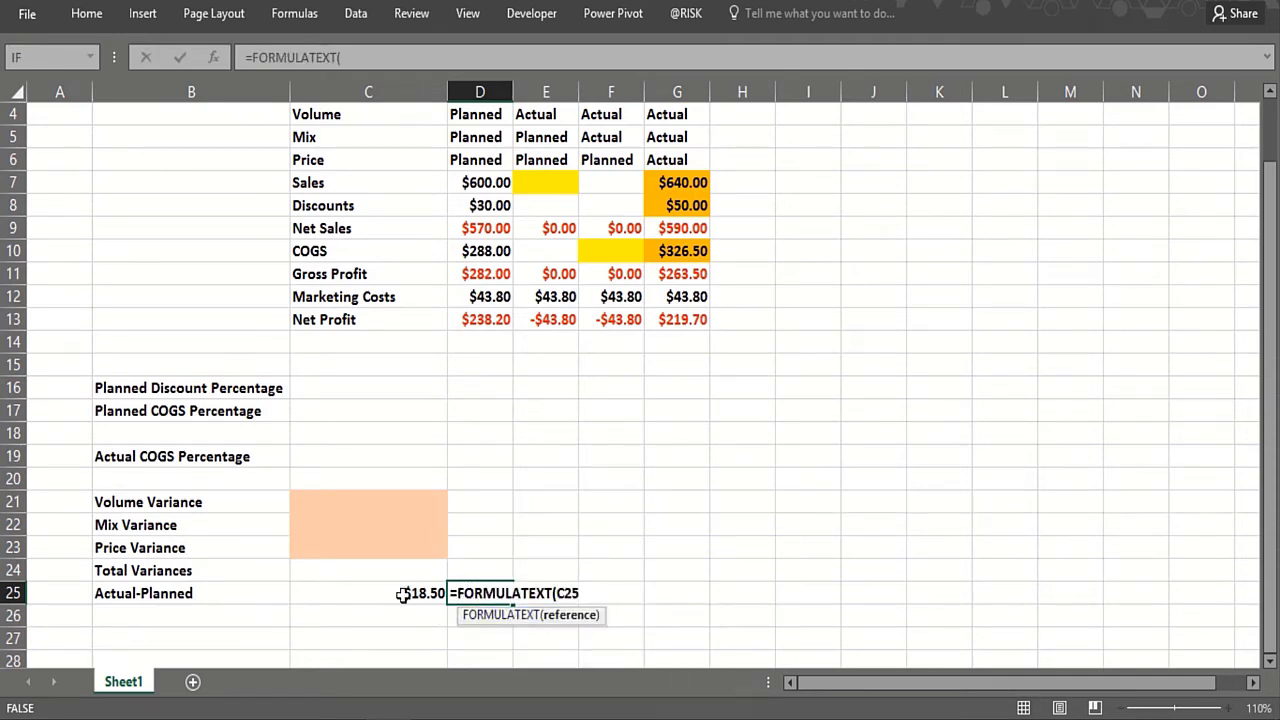
{"action": "type", "text": ")"}
{"action": "key", "text": "Return"}
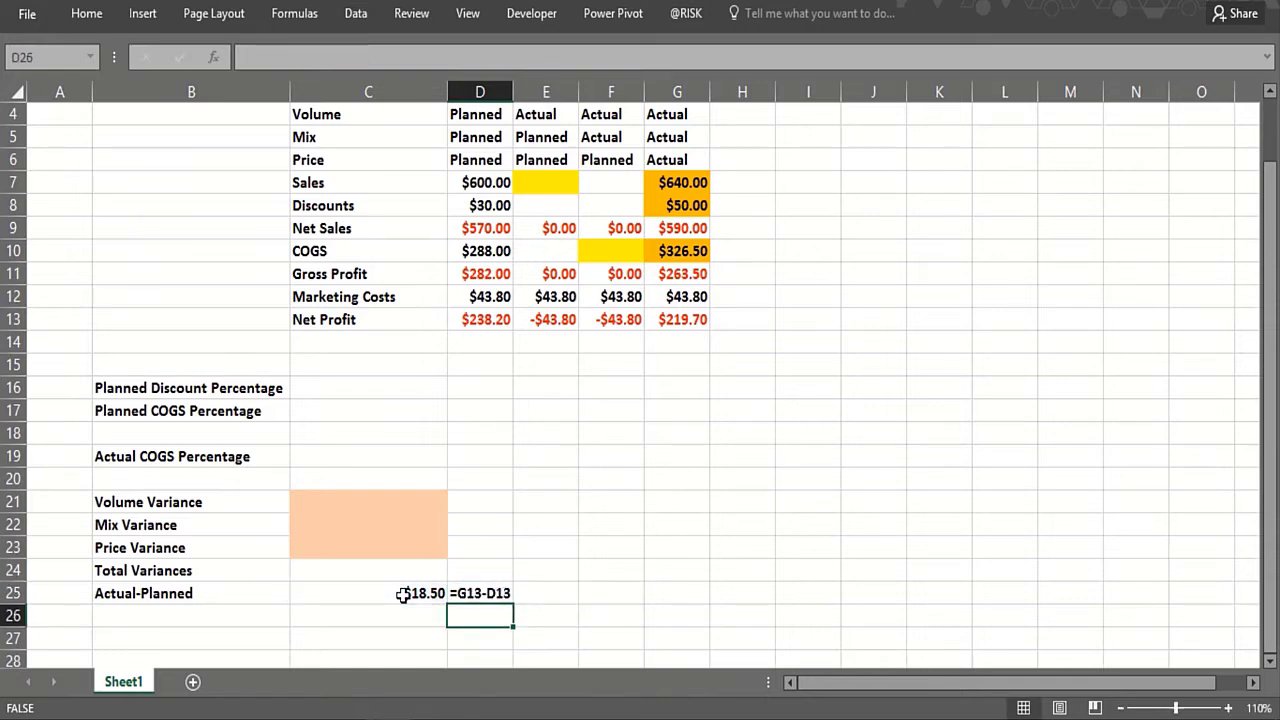
Step: Review the volume, mix and price variance cells C21 to C23 together with the scenario table above
{"action": "key", "text": "Up"}
{"action": "key", "text": "Up"}
{"action": "key", "text": "Up"}
{"action": "key", "text": "Up"}
{"action": "key", "text": "Up"}
{"action": "key", "text": "Up"}
{"action": "key", "text": "Up"}
{"action": "key", "text": "Up"}
{"action": "key", "text": "Up"}
{"action": "key", "text": "Up"}
{"action": "key", "text": "Up"}
{"action": "key", "text": "Up"}
{"action": "key", "text": "Up"}
{"action": "key", "text": "Up"}
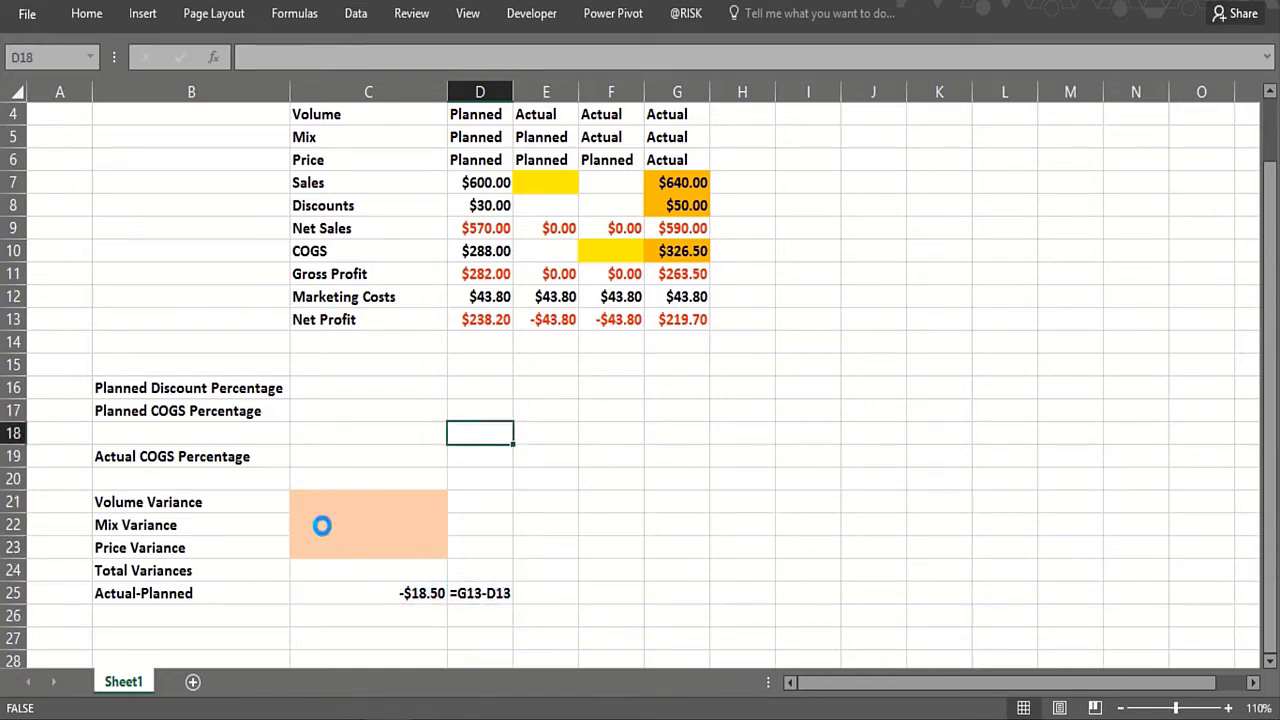
{"action": "left_click", "coordinate": [325, 505]}
{"action": "key", "text": "Up"}
{"action": "key", "text": "Up"}
{"action": "key", "text": "Up"}
{"action": "key", "text": "Up"}
{"action": "key", "text": "Up"}
{"action": "key", "text": "Up"}
{"action": "key", "text": "Up"}
{"action": "key", "text": "Up"}
{"action": "key", "text": "Up"}
{"action": "key", "text": "Up"}
{"action": "key", "text": "Up"}
{"action": "key", "text": "Up"}
{"action": "key", "text": "Up"}
{"action": "key", "text": "Up"}
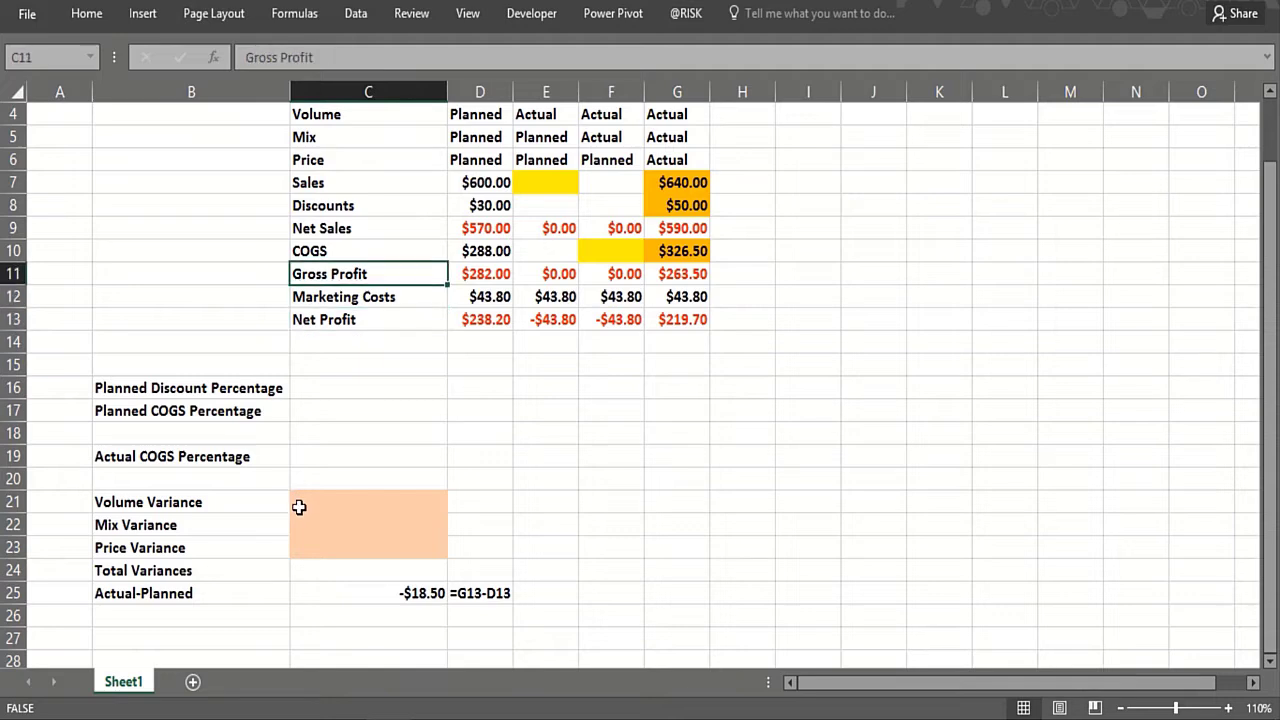
{"action": "key", "text": "Up"}
{"action": "key", "text": "Up"}
{"action": "key", "text": "Up"}
{"action": "key", "text": "Up"}
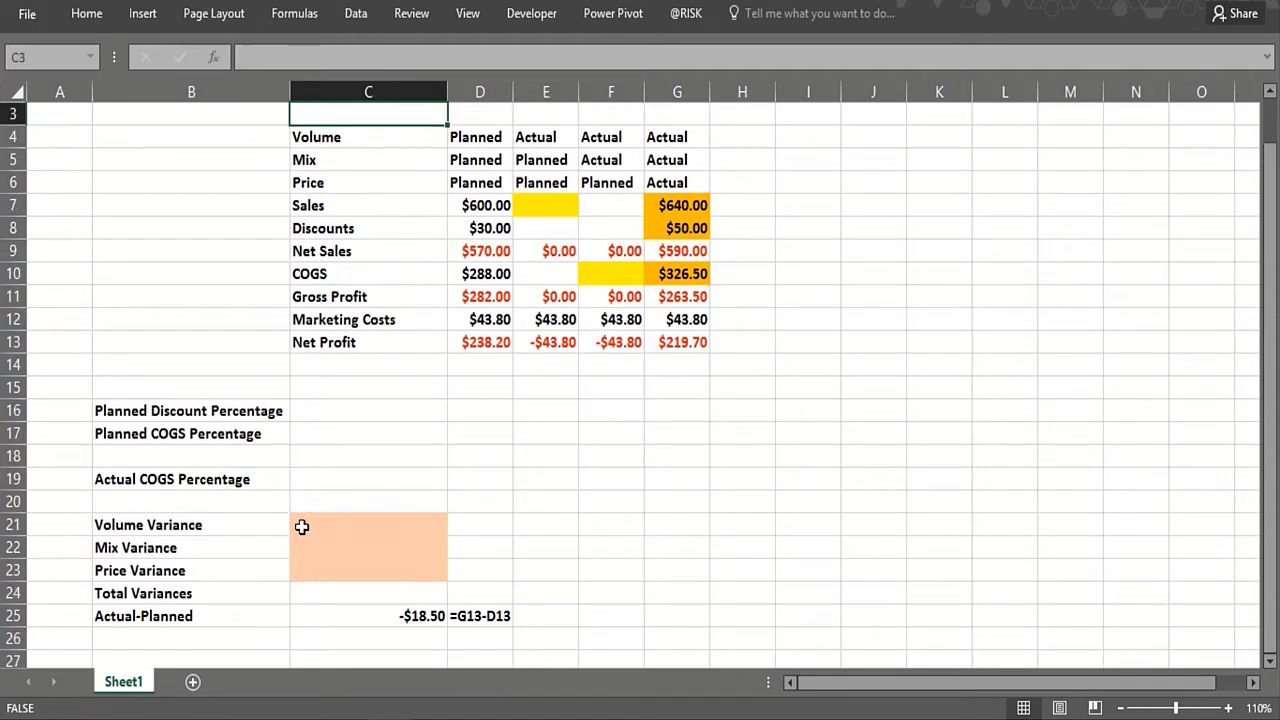
{"action": "left_click", "coordinate": [302, 528]}
{"action": "left_click", "coordinate": [306, 544]}
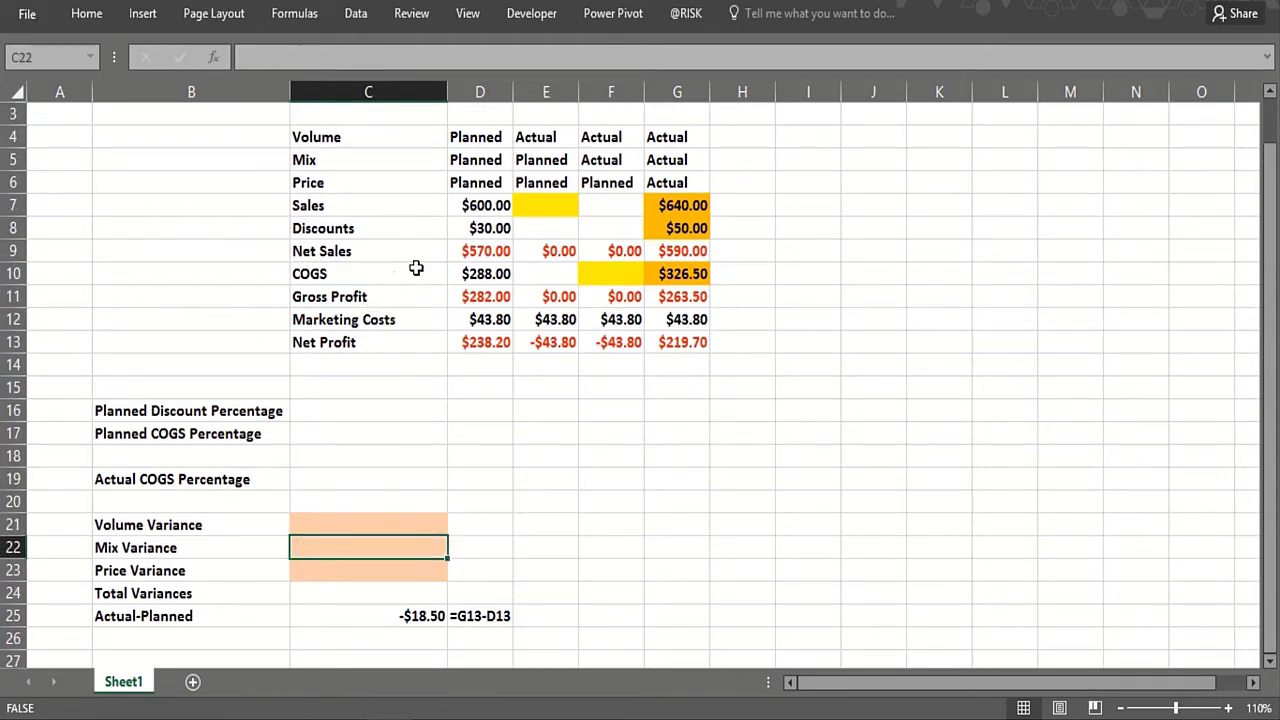
{"action": "left_click", "coordinate": [705, 272]}
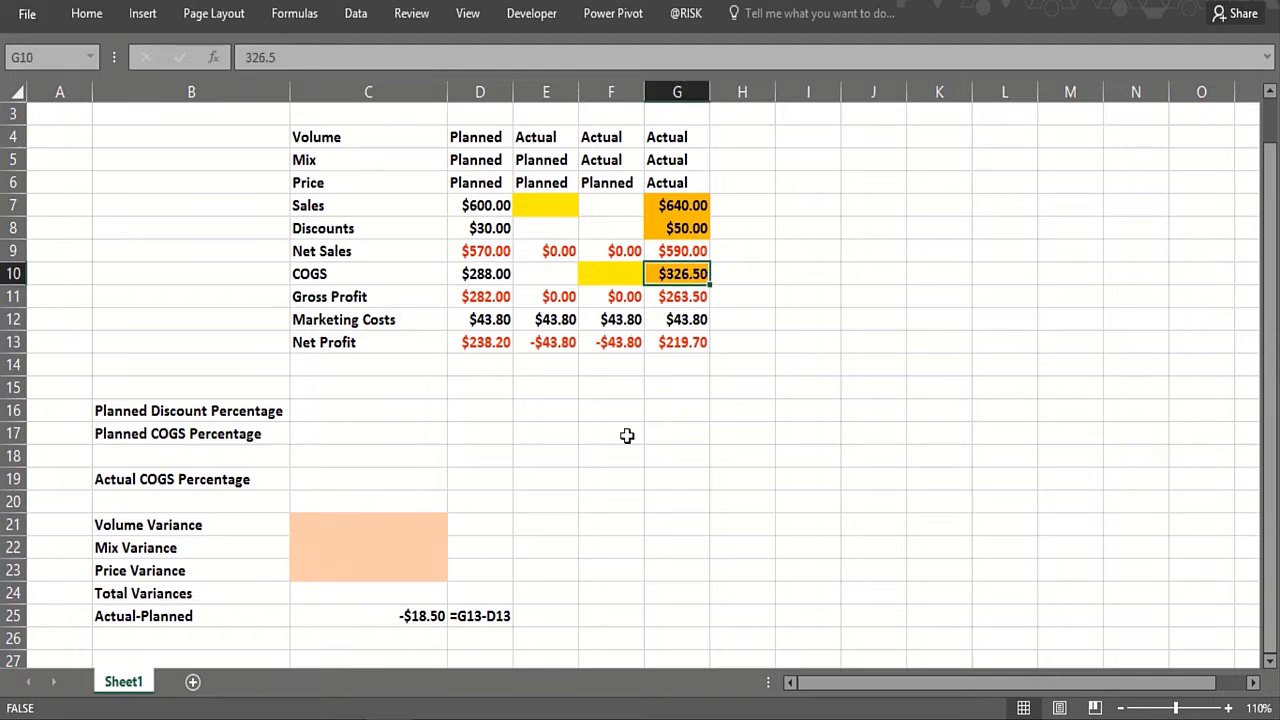
{"action": "left_click", "coordinate": [623, 444]}
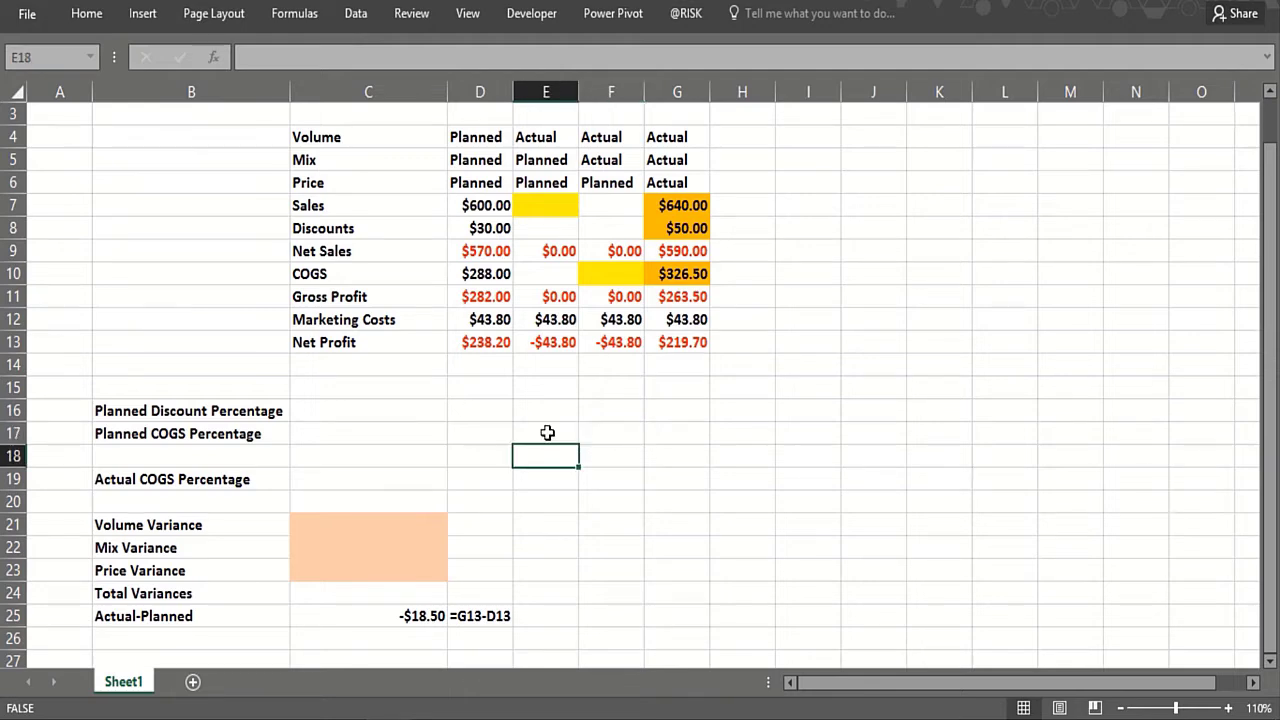
{"action": "left_click", "coordinate": [381, 535]}
{"action": "left_click", "coordinate": [369, 565]}
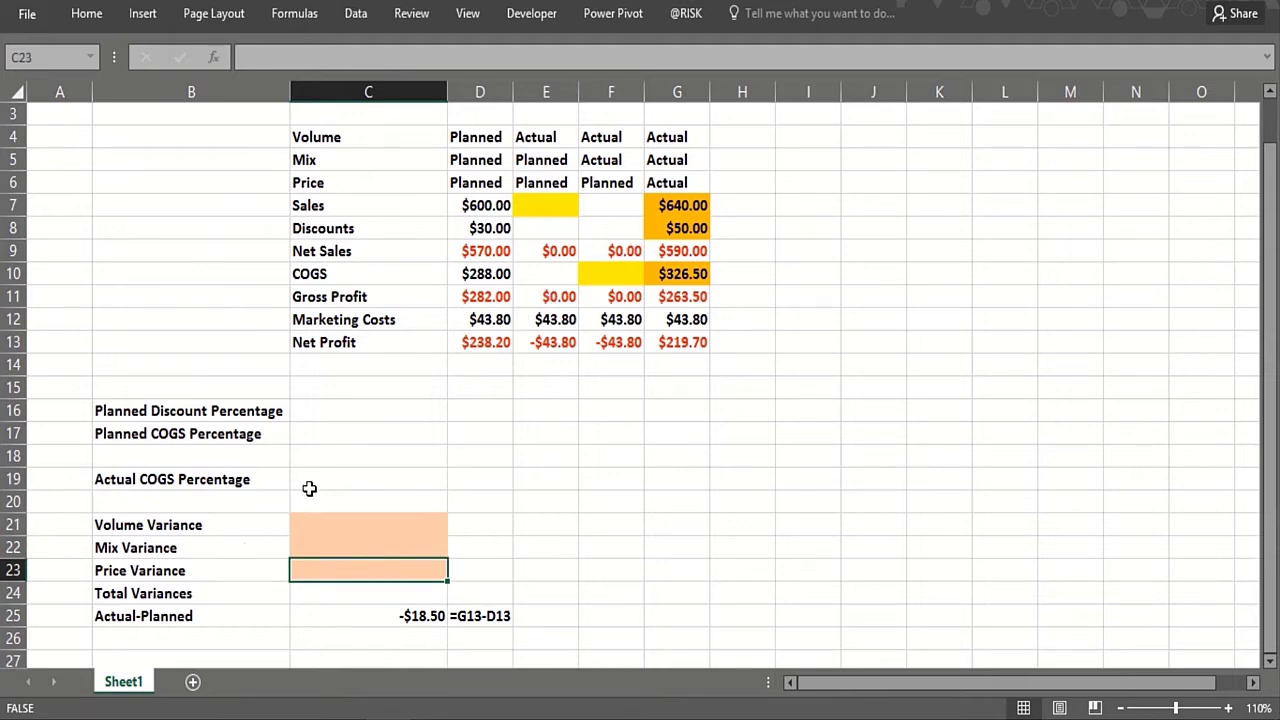
Step: Check the Planned Discount Percentage cell C16 and its inputs, planned discounts in D8 and planned sales in D7
{"action": "left_click", "coordinate": [331, 415]}
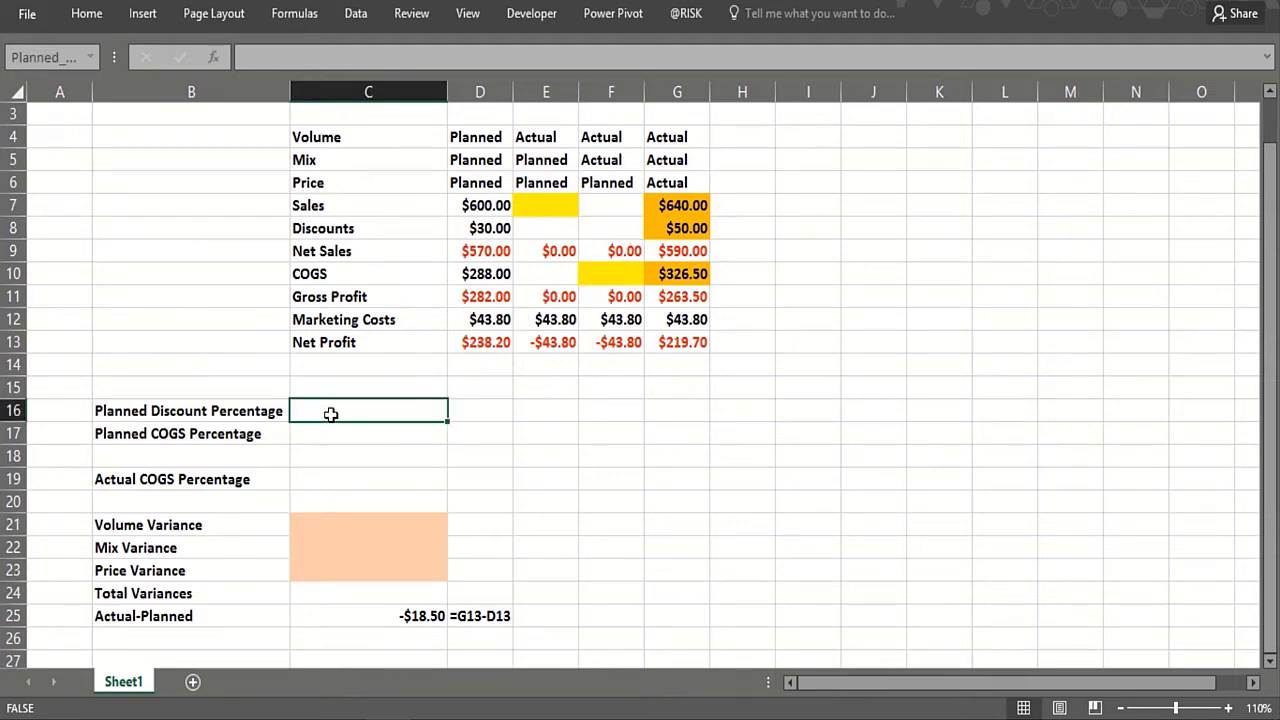
{"action": "left_click", "coordinate": [175, 457]}
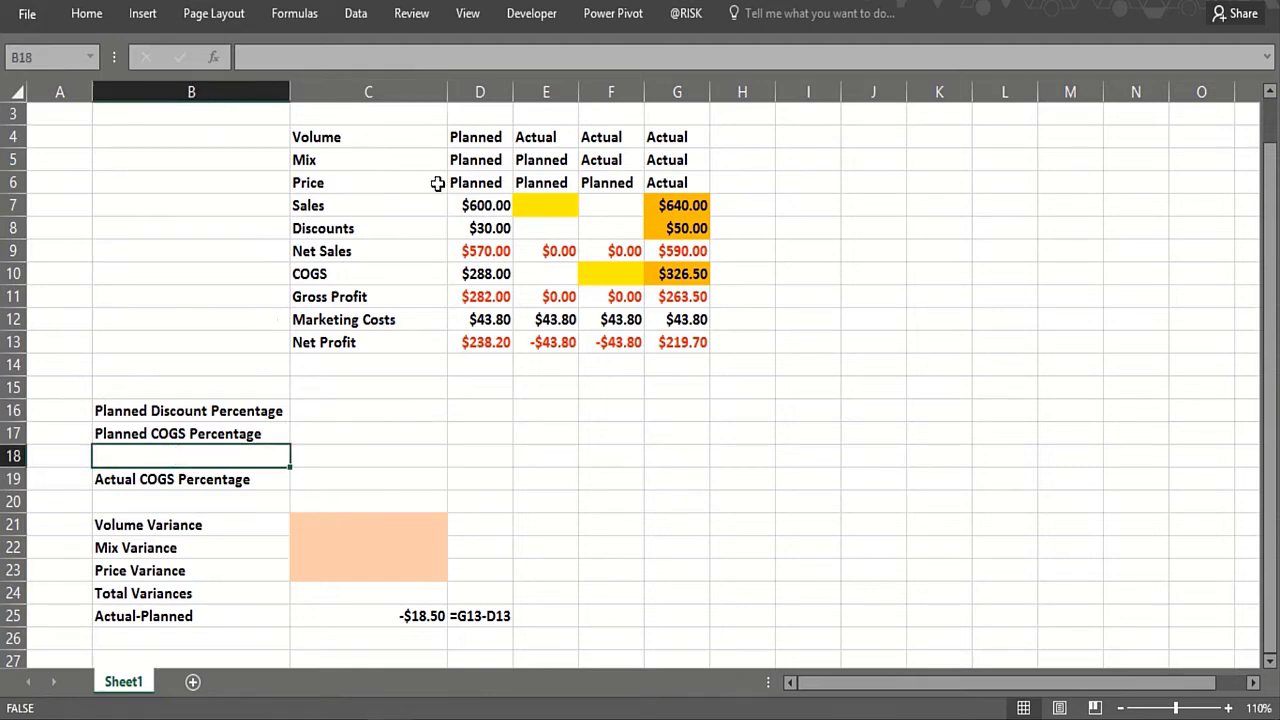
{"action": "left_click", "coordinate": [490, 228]}
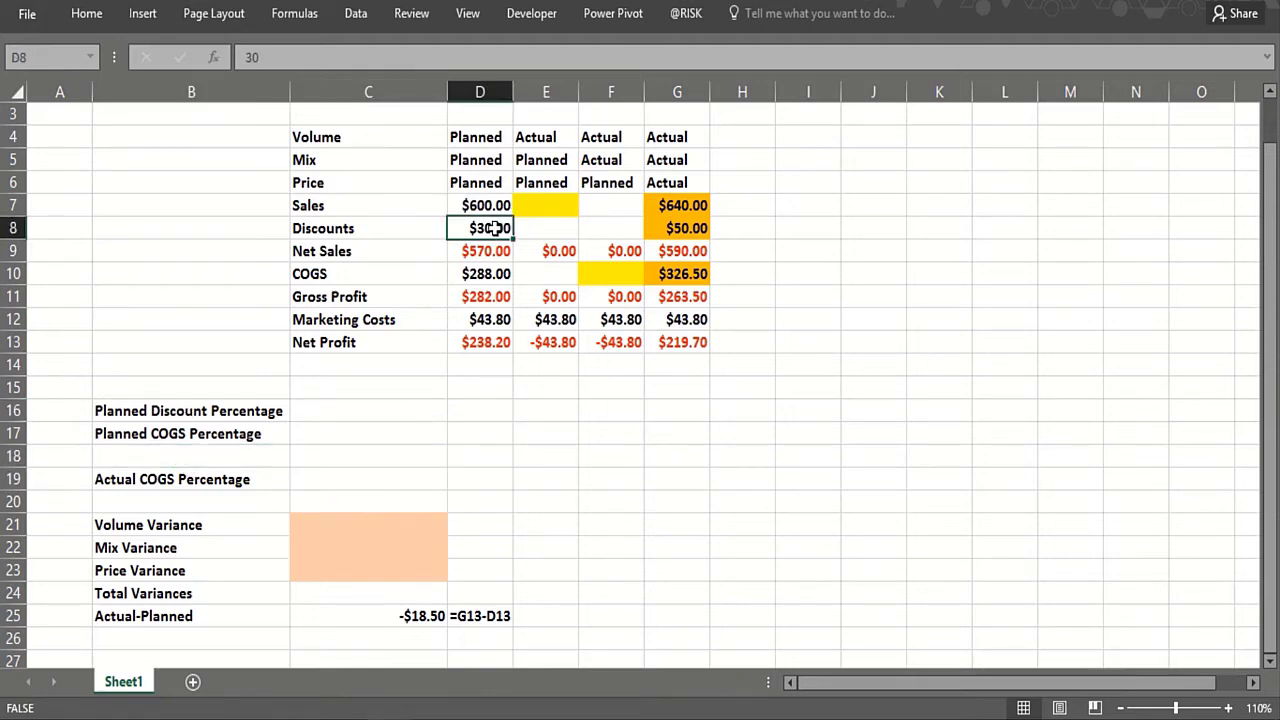
{"action": "left_click", "coordinate": [472, 203]}
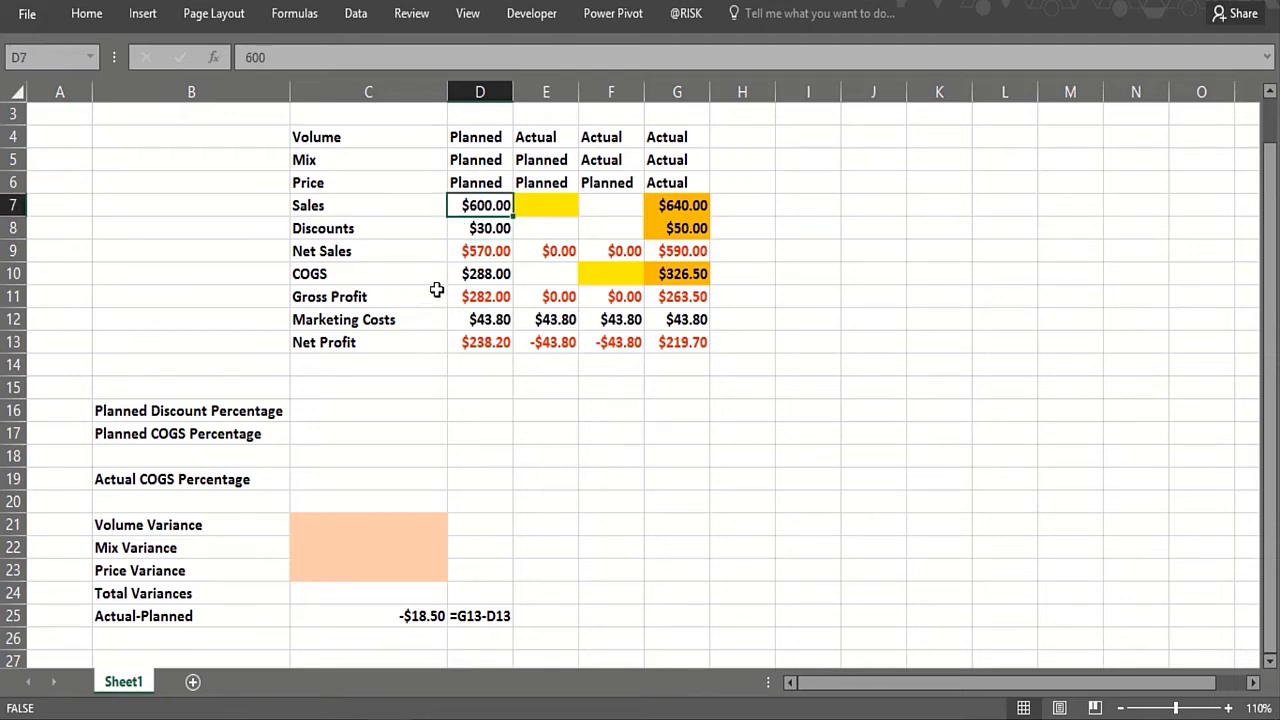
Step: Label cell B18 as Actual Discount Percentage
{"action": "left_click", "coordinate": [192, 456]}
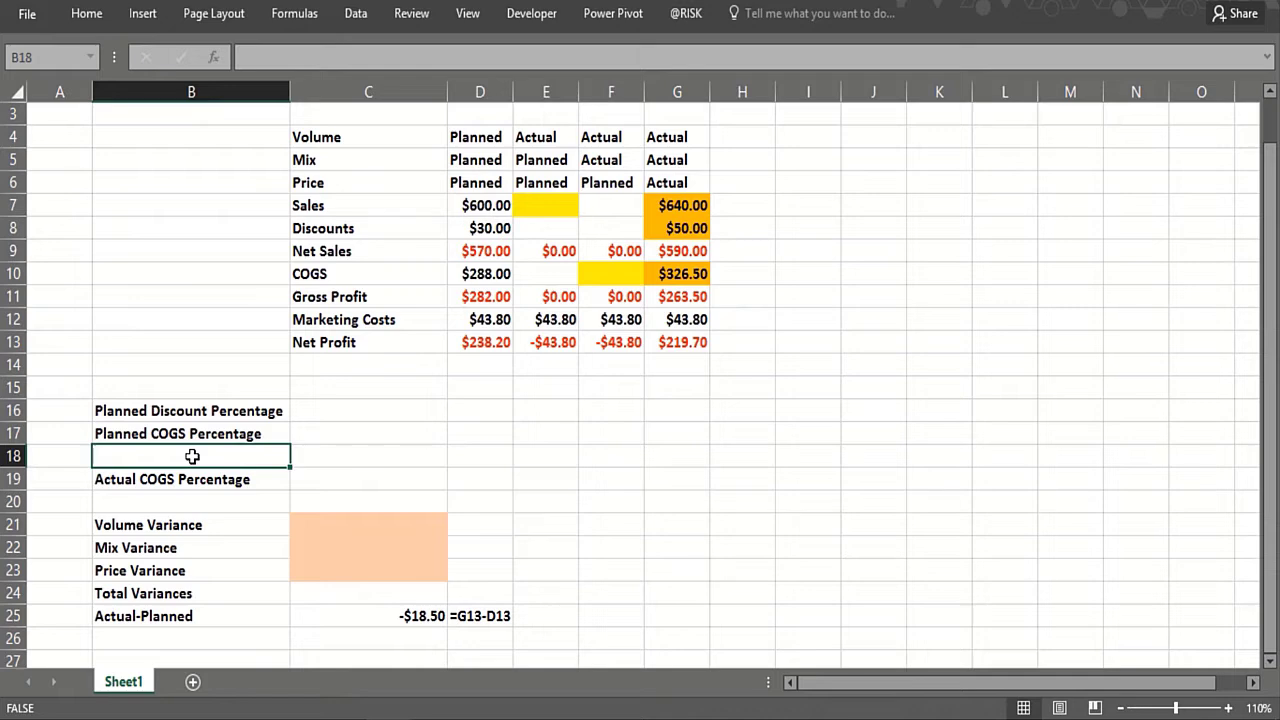
{"action": "type", "text": "Actual "}
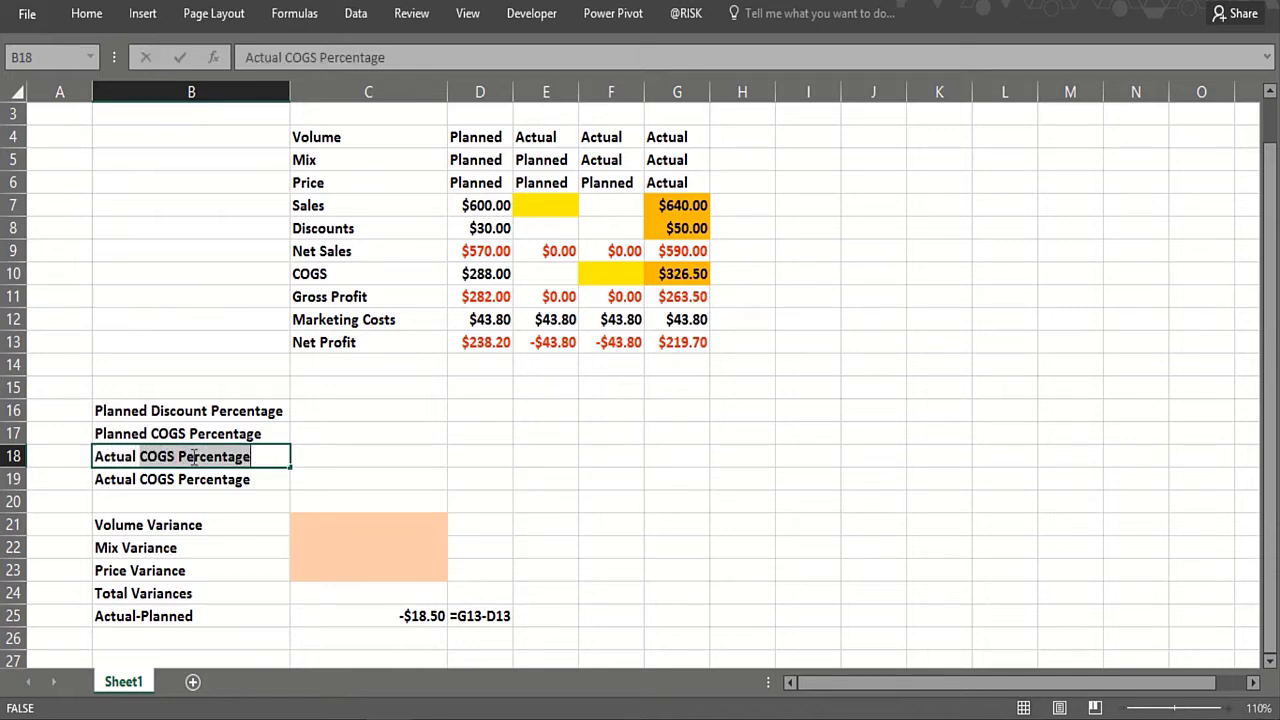
{"action": "type", "text": "Discount P"}
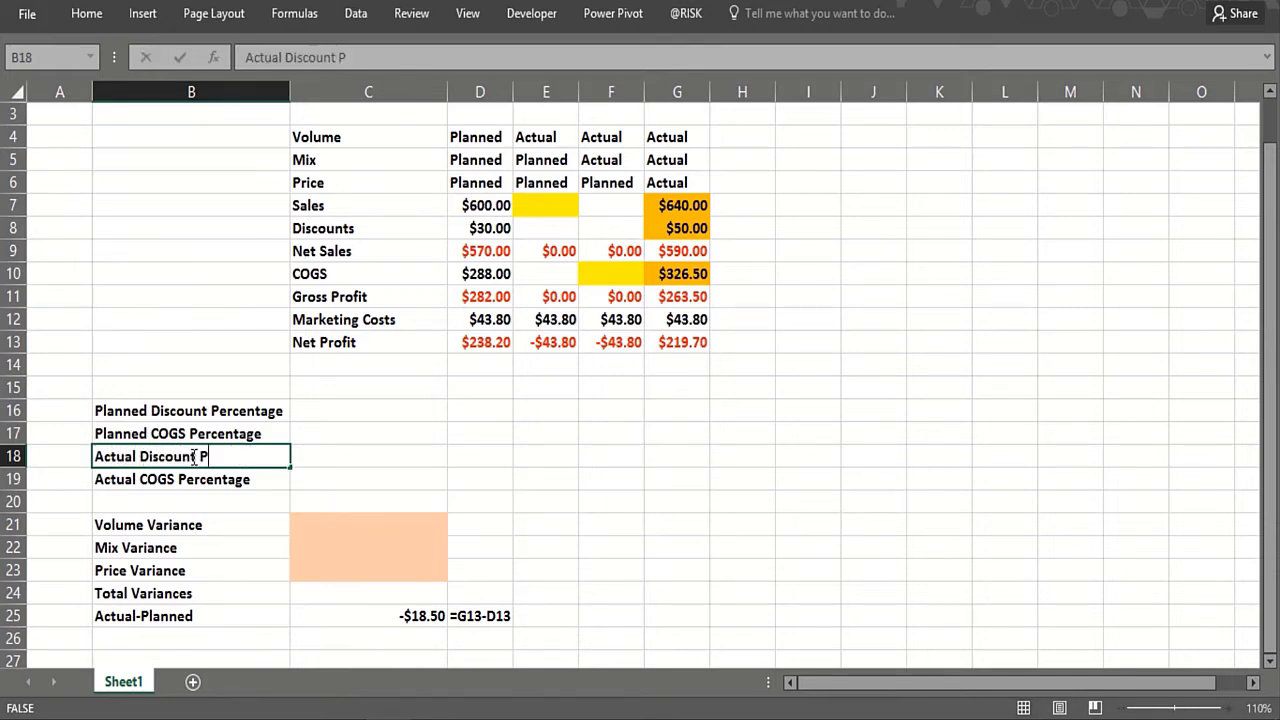
{"action": "type", "text": "ercentag"}
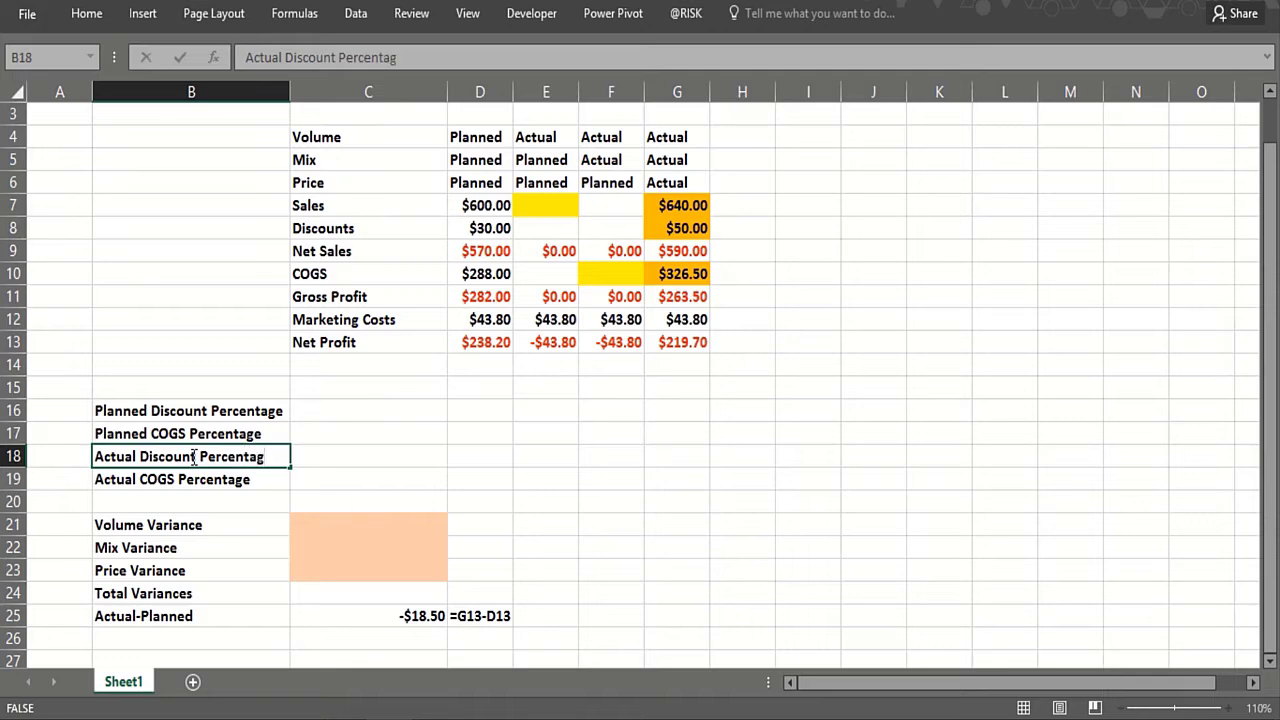
{"action": "type", "text": "e"}
{"action": "key", "text": "Return"}
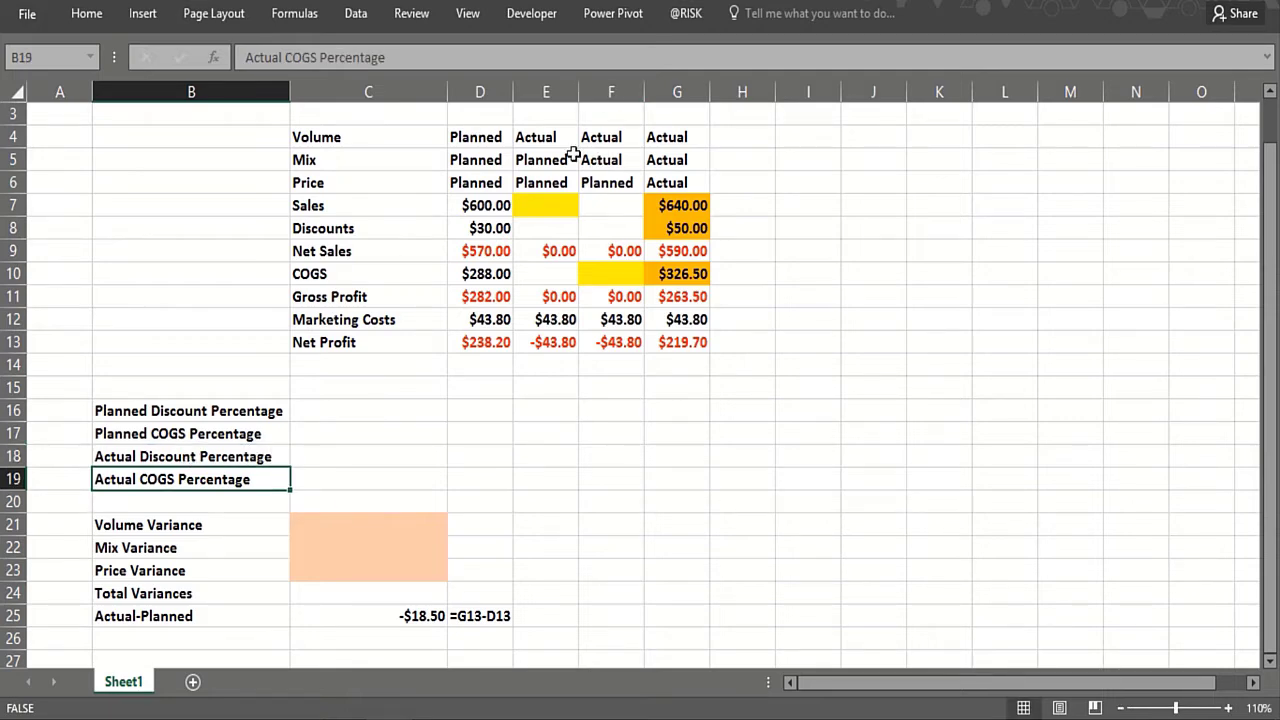
Step: Examine the sales, discounts, net sales and COGS cells of the two intermediate scenarios in columns E and F
{"action": "left_click", "coordinate": [550, 190]}
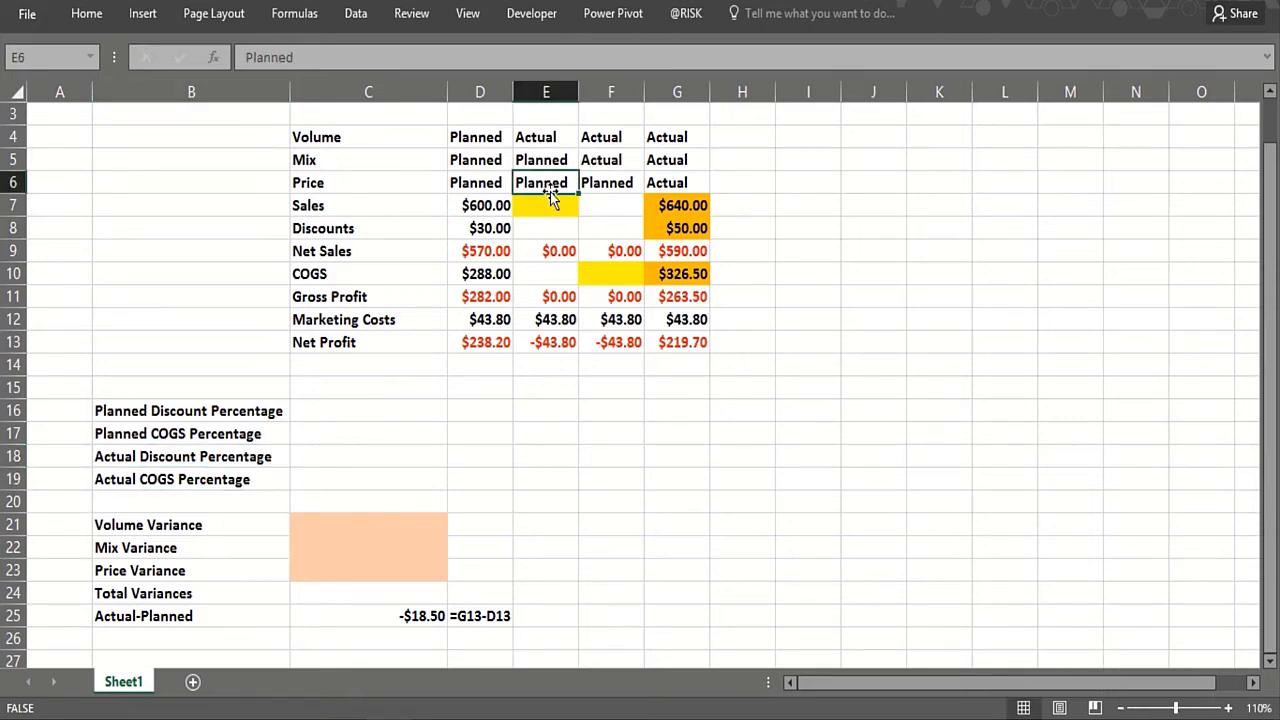
{"action": "left_click", "coordinate": [346, 532]}
{"action": "left_click", "coordinate": [547, 268]}
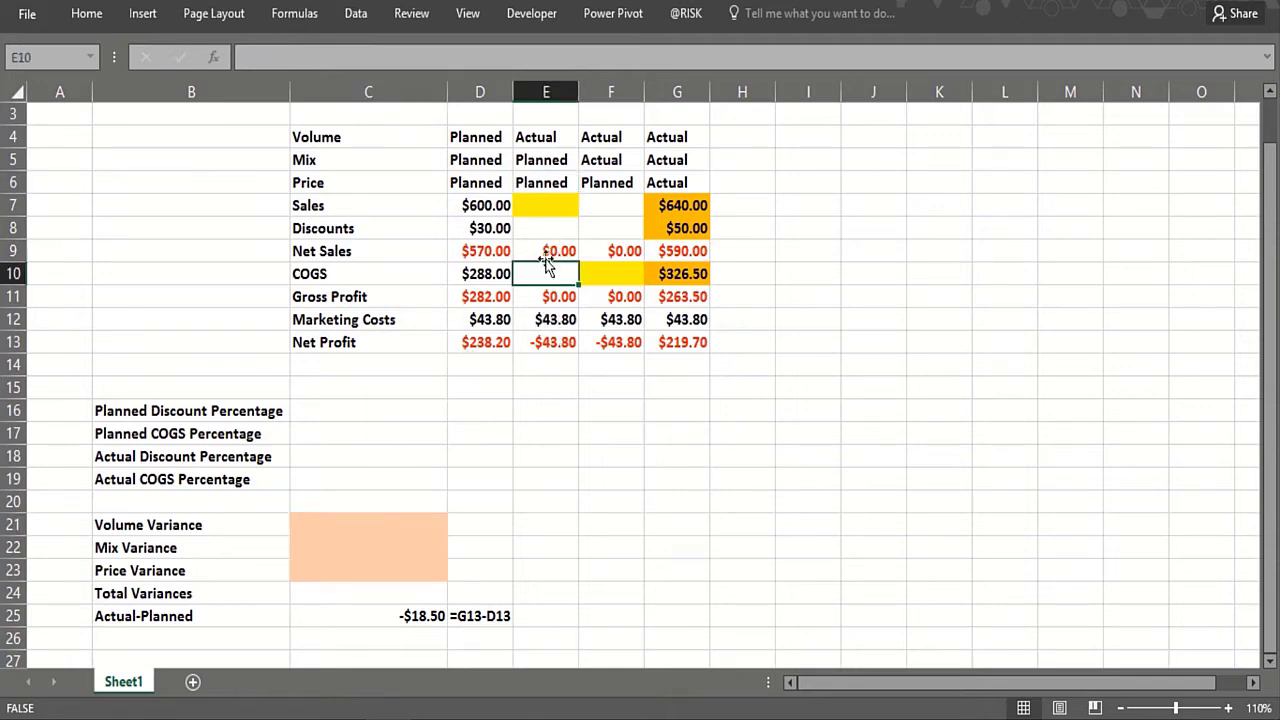
{"action": "left_click", "coordinate": [548, 242]}
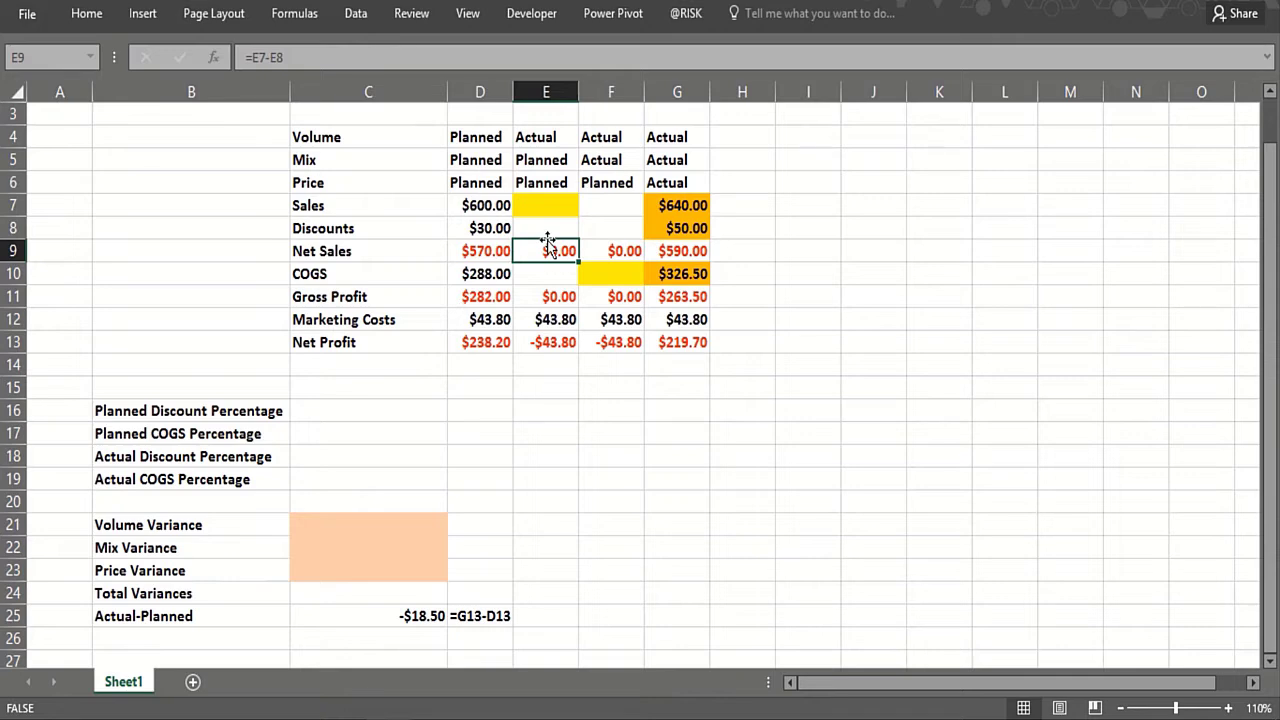
{"action": "left_click", "coordinate": [632, 268]}
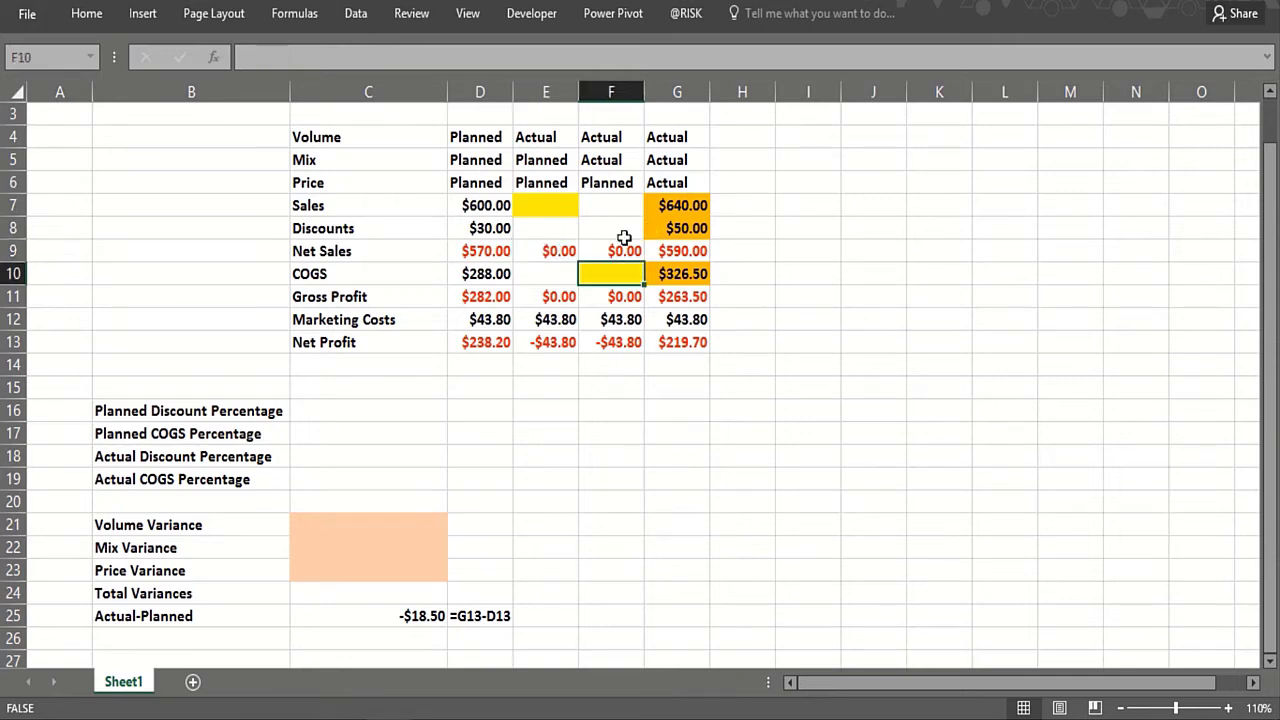
{"action": "left_click", "coordinate": [623, 235]}
{"action": "left_click", "coordinate": [614, 199]}
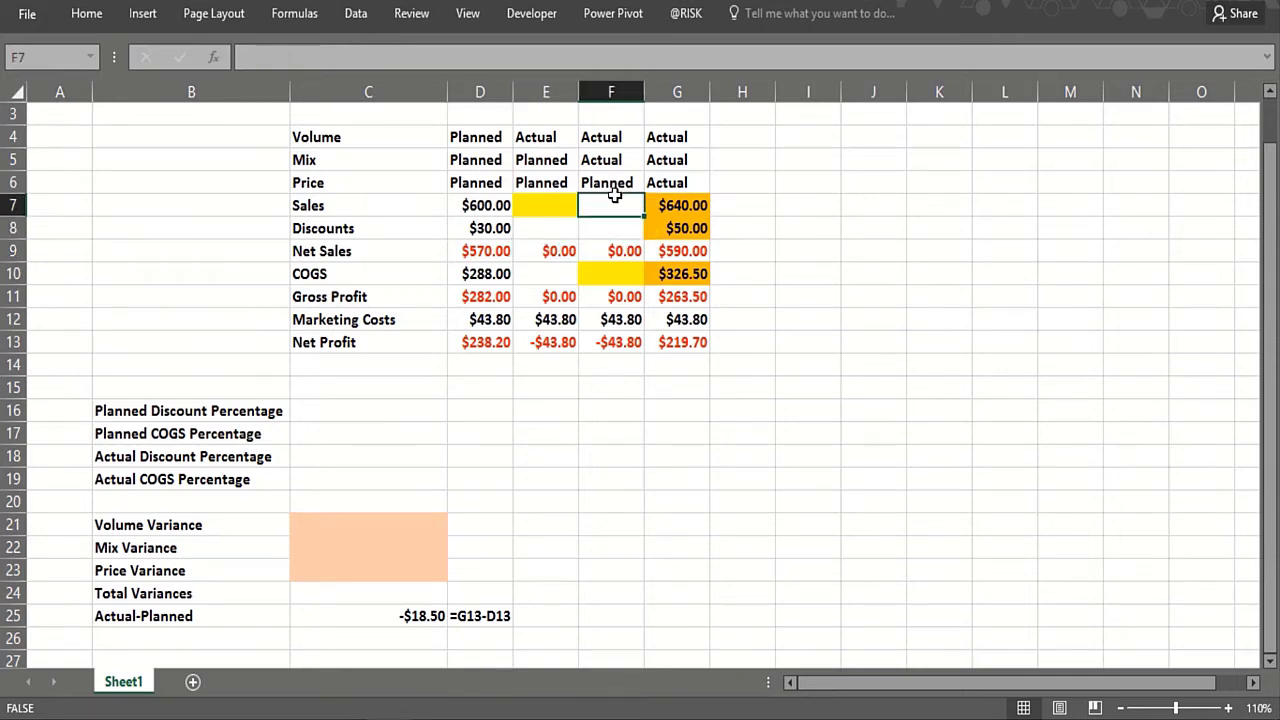
{"action": "left_click", "coordinate": [605, 275]}
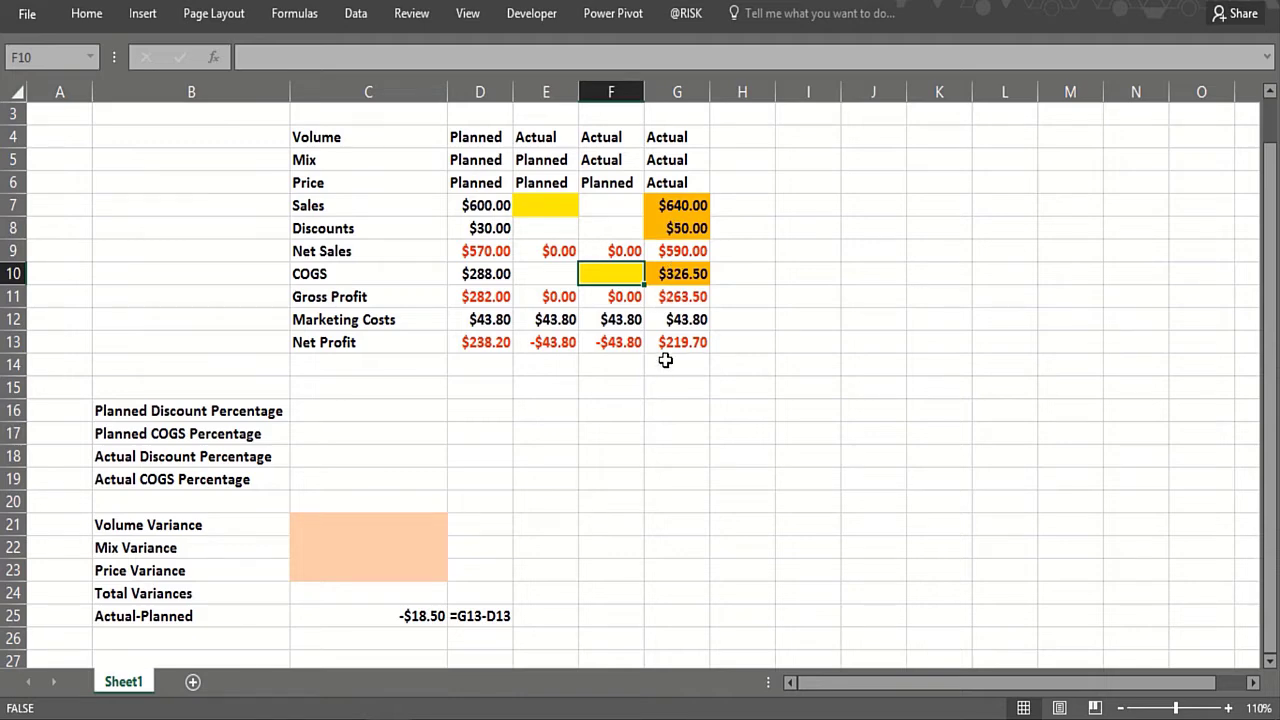
Step: Compare the volume, mix and price settings in columns F and G, then check net profit in D13 and E13 and the Actual-Planned cell C25
{"action": "left_click", "coordinate": [606, 163]}
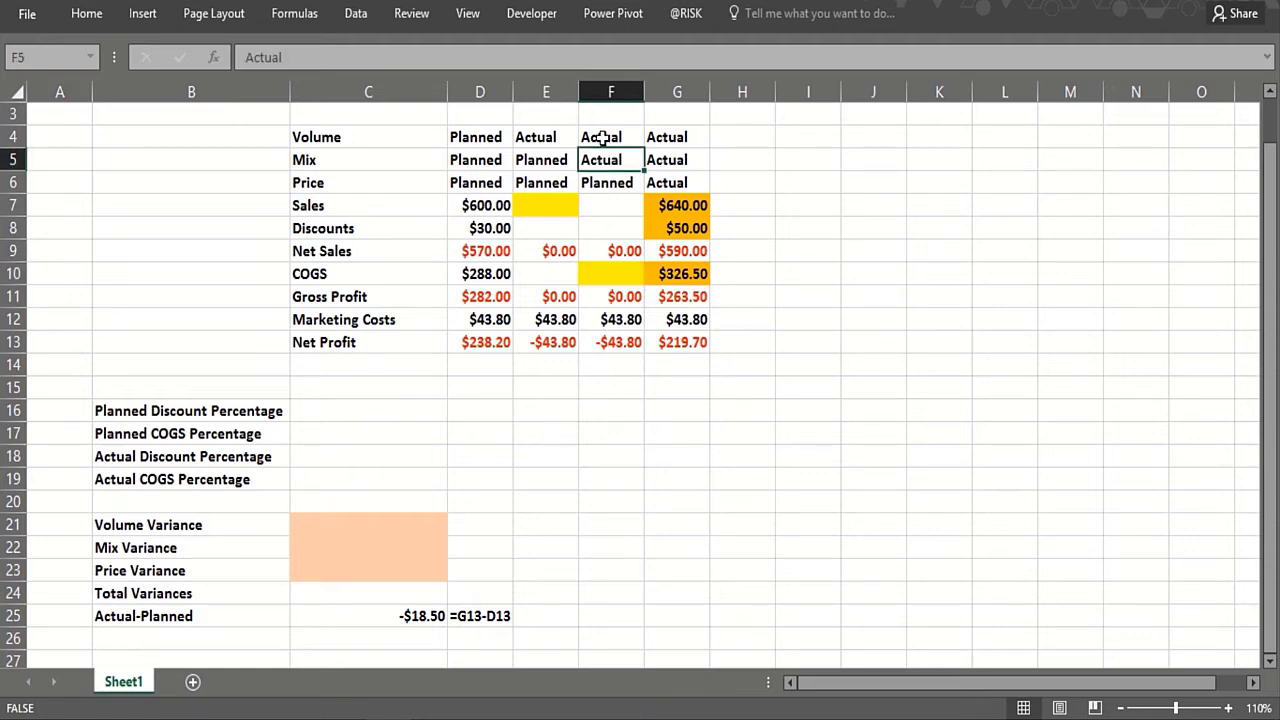
{"action": "left_click", "coordinate": [604, 139]}
{"action": "left_click", "coordinate": [664, 183]}
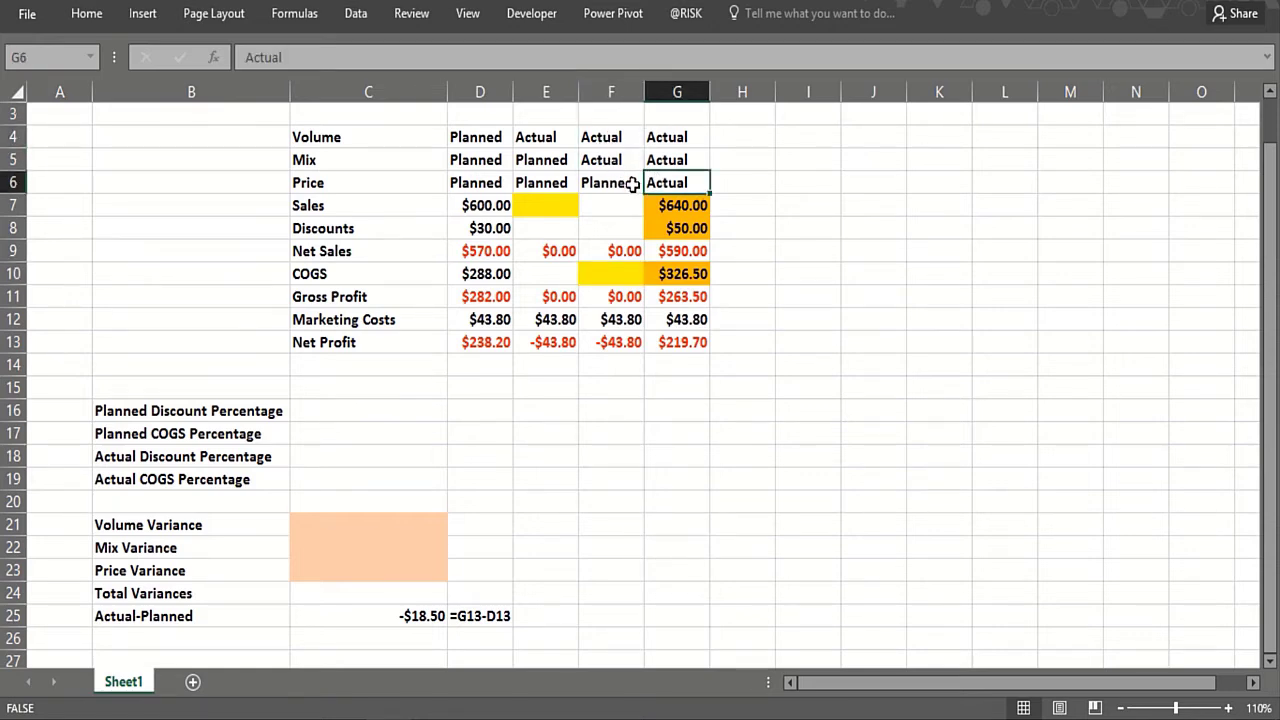
{"action": "left_click", "coordinate": [622, 185]}
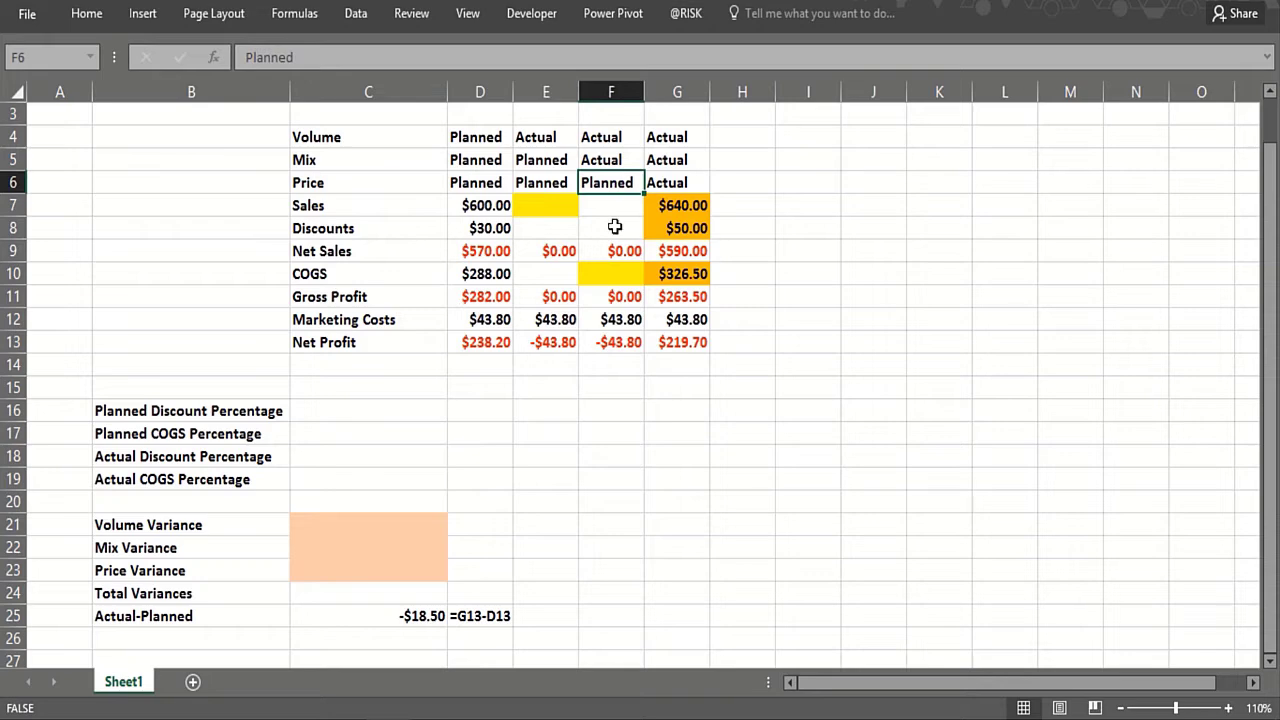
{"action": "left_click", "coordinate": [506, 341]}
{"action": "left_click", "coordinate": [551, 342]}
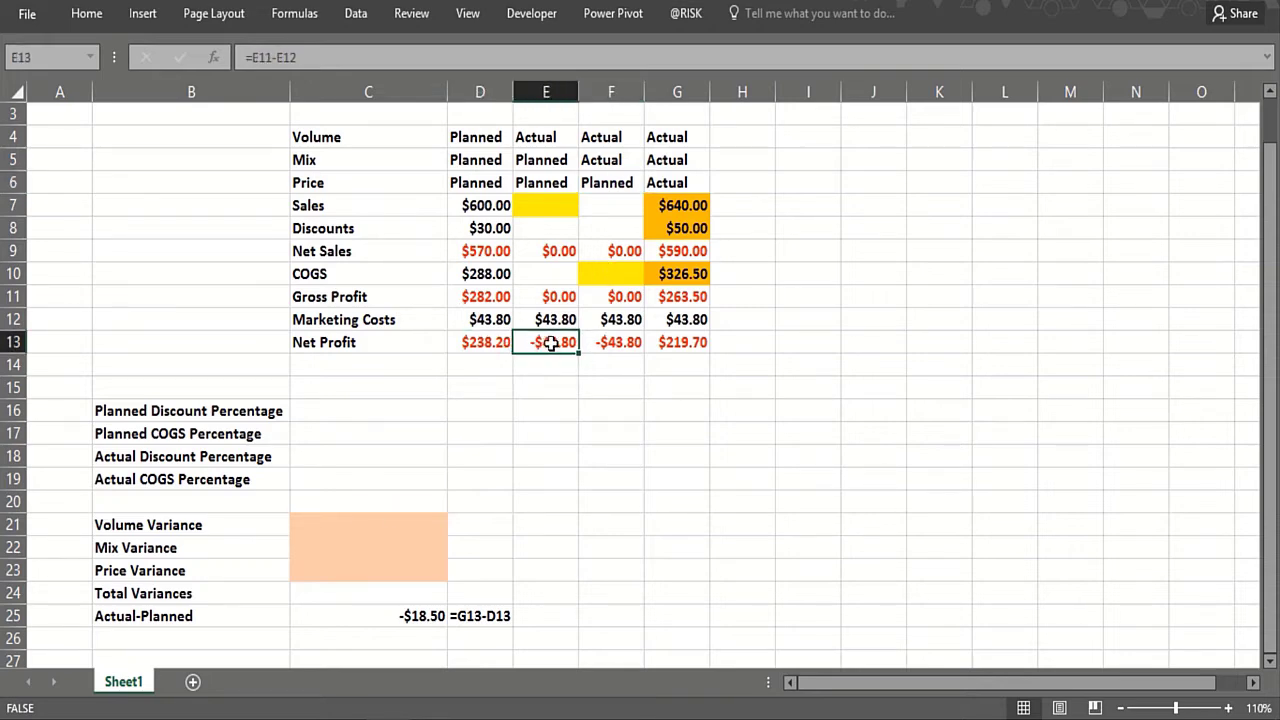
{"action": "left_click", "coordinate": [492, 384]}
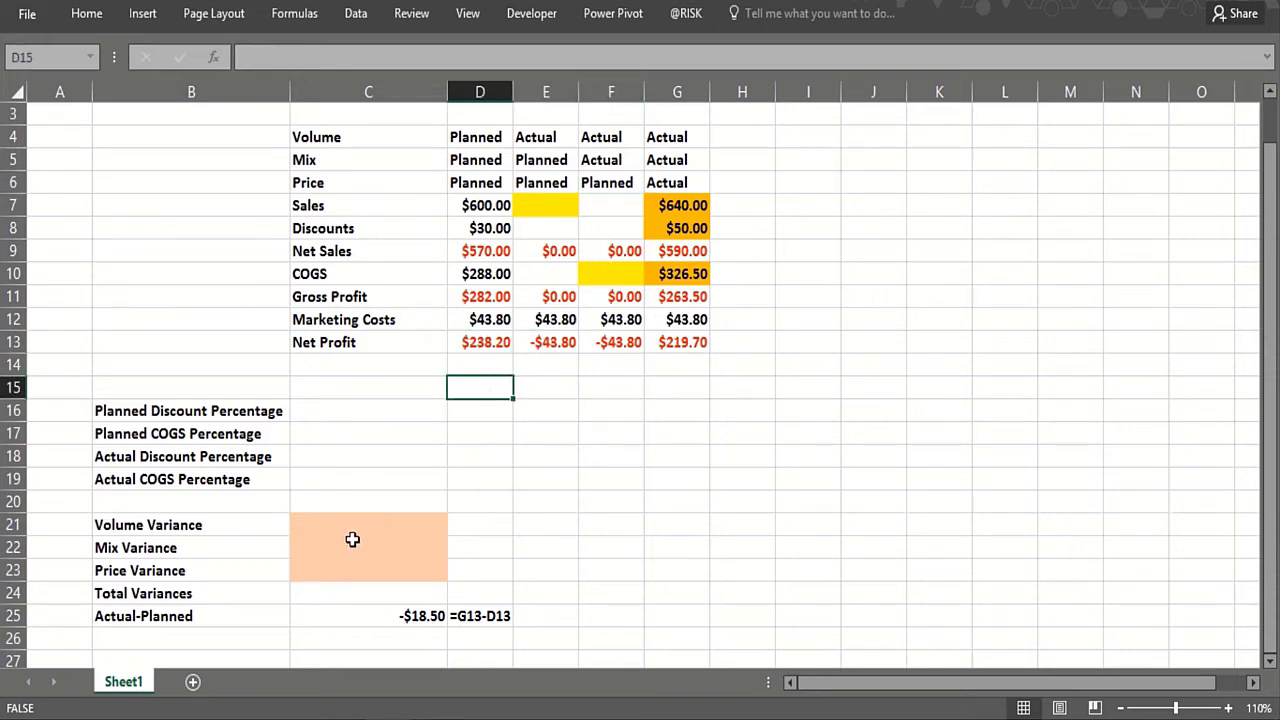
{"action": "left_click", "coordinate": [343, 614]}
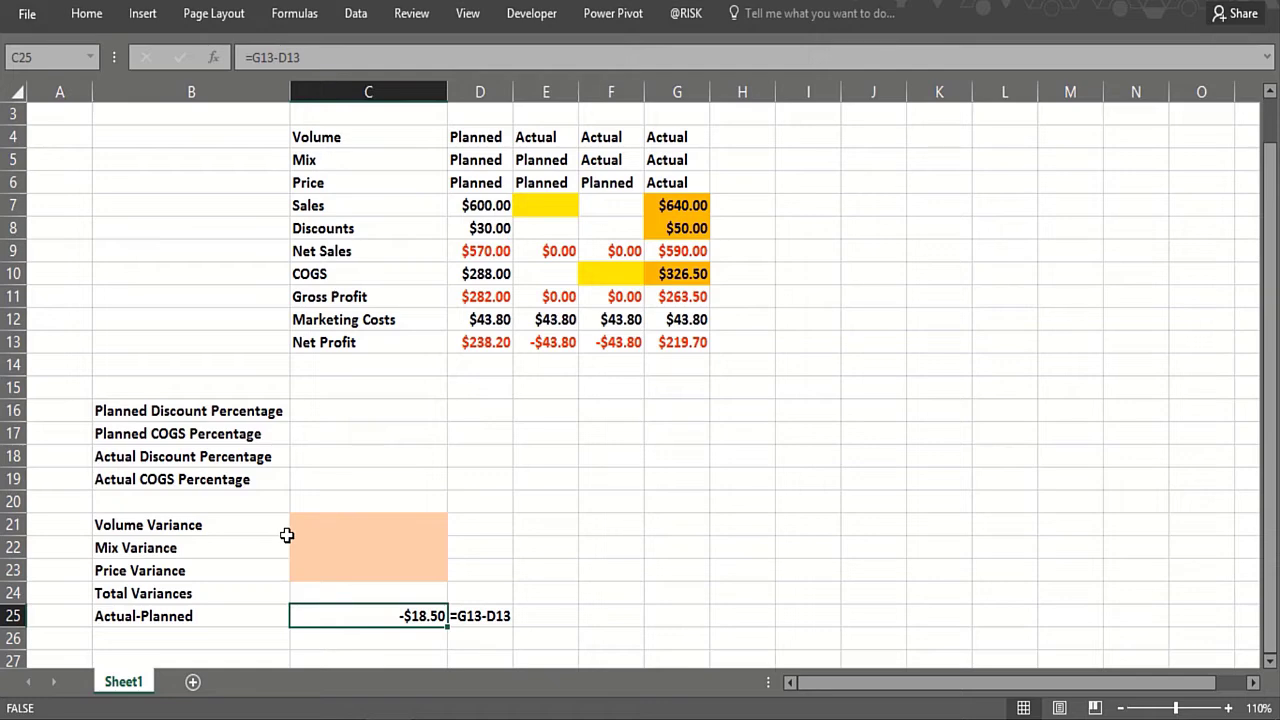
Step: Calculate the Planned Discount Percentage in C16 as planned discounts divided by planned sales, =D8/D7
{"action": "left_click", "coordinate": [315, 410]}
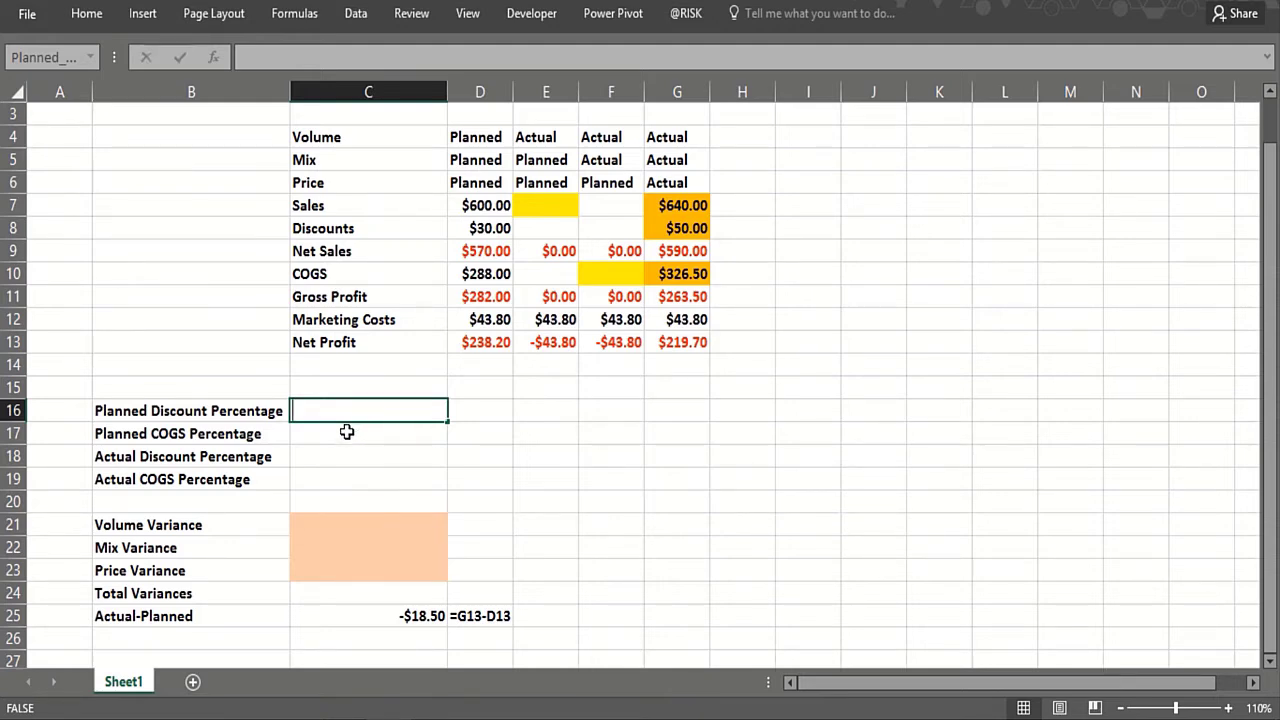
{"action": "type", "text": "="}
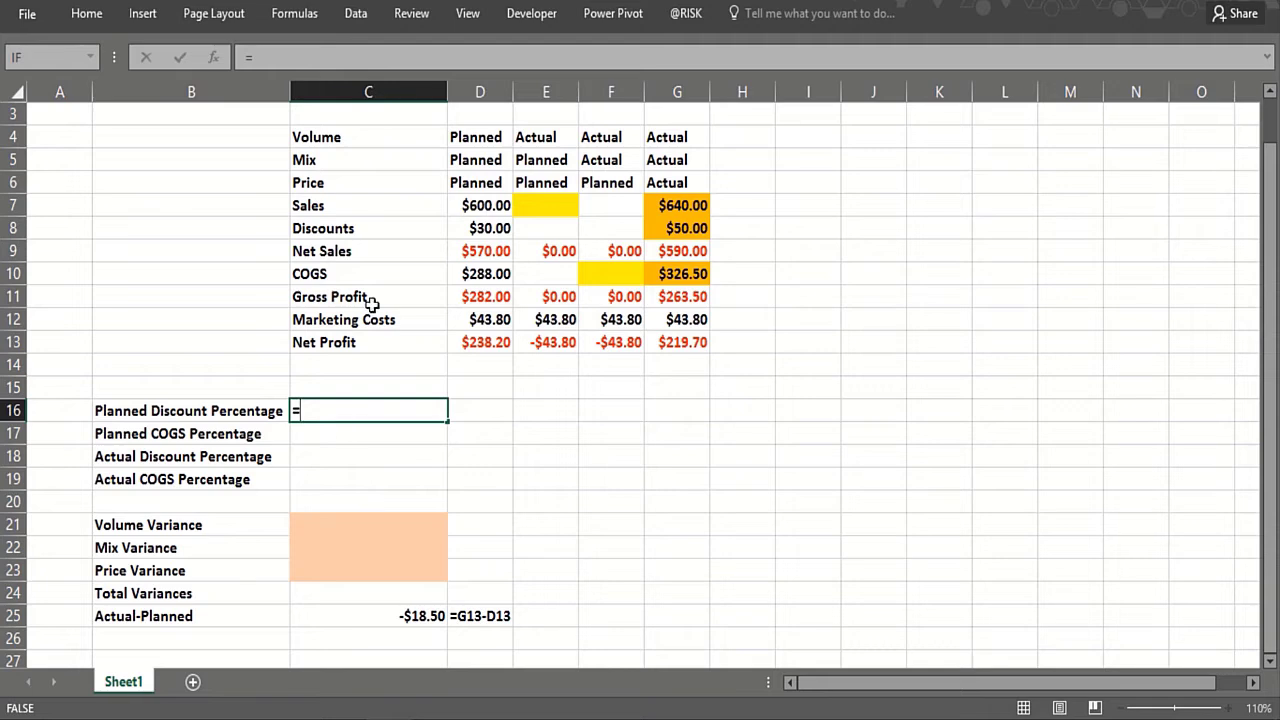
{"action": "left_click", "coordinate": [470, 228]}
{"action": "type", "text": "/"}
{"action": "left_click", "coordinate": [463, 204]}
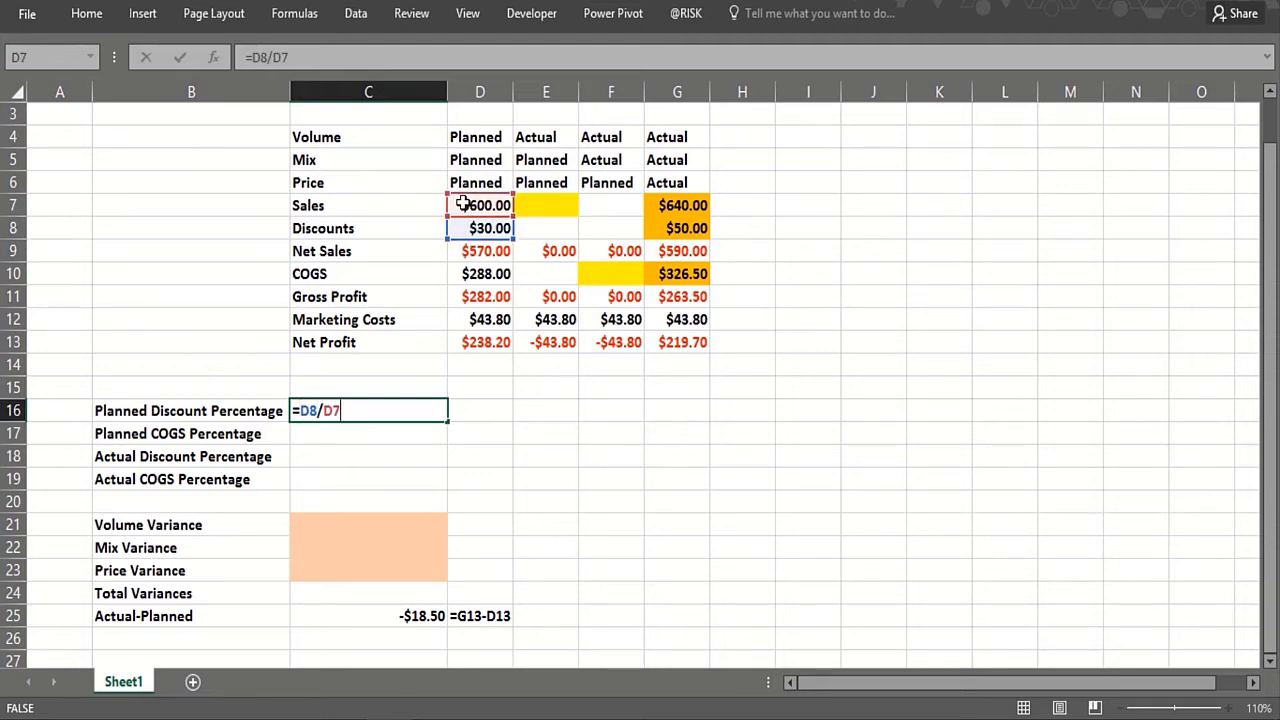
{"action": "key", "text": "Return"}
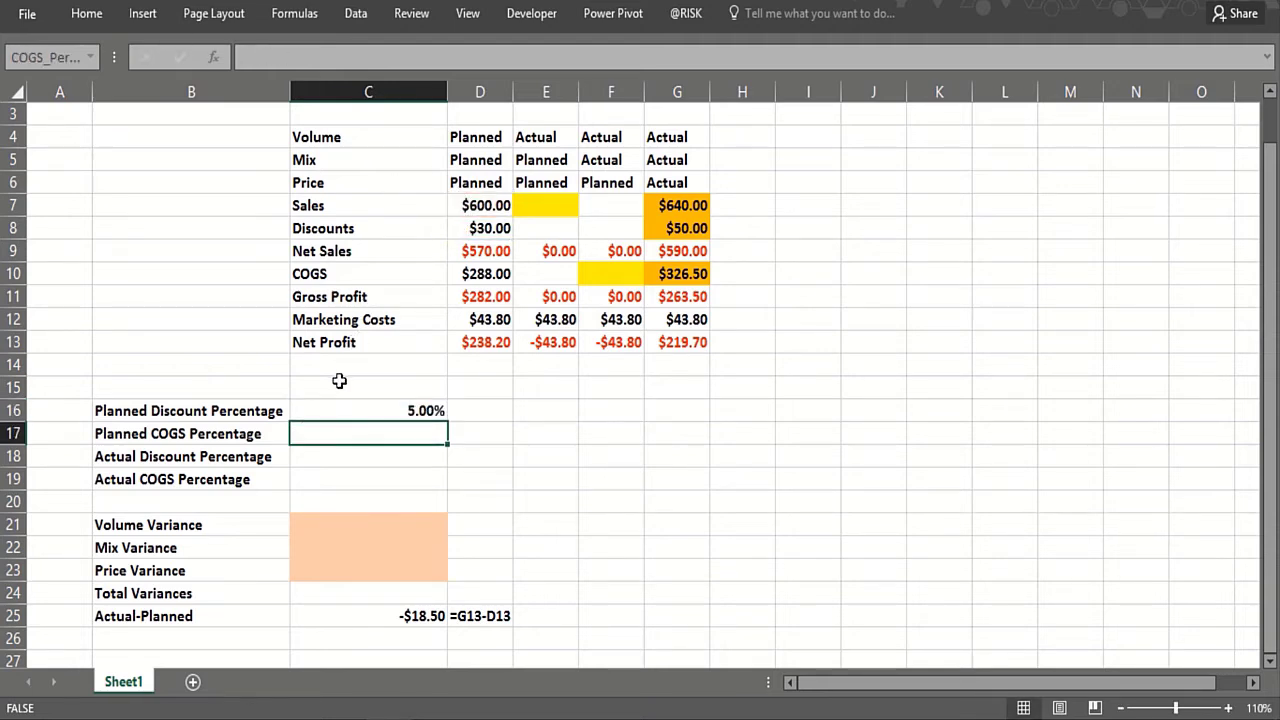
Step: Try to show the formula of C16 as text in D16 with FORMULATEXT, deleting the end of the inserted range name
{"action": "left_click", "coordinate": [368, 453]}
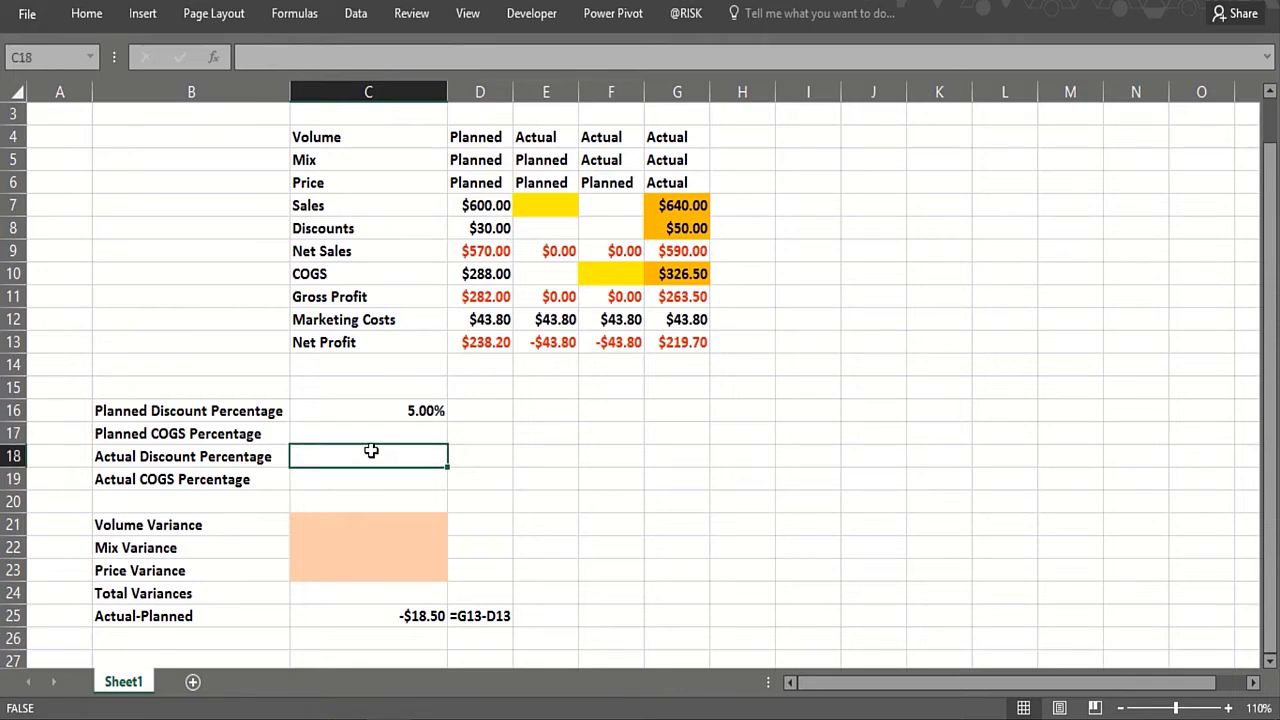
{"action": "left_click", "coordinate": [465, 409]}
{"action": "type", "text": "=form"}
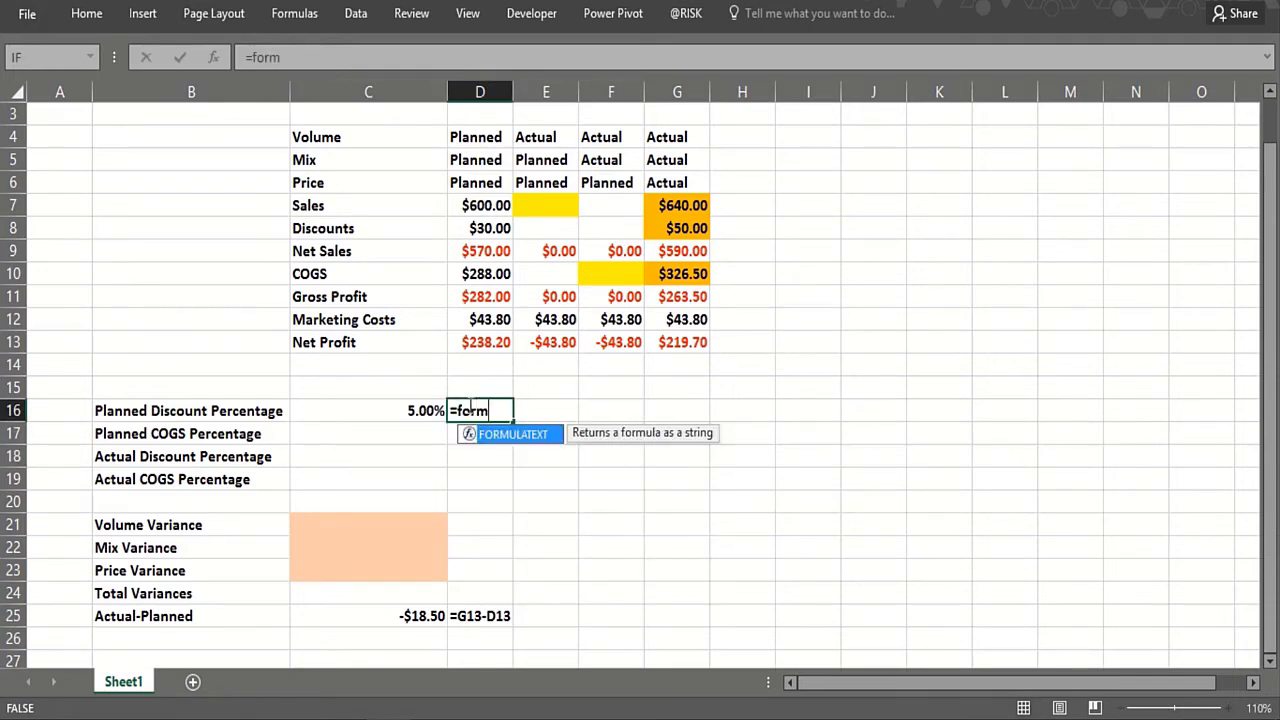
{"action": "double_click", "coordinate": [493, 436]}
{"action": "left_click", "coordinate": [421, 410]}
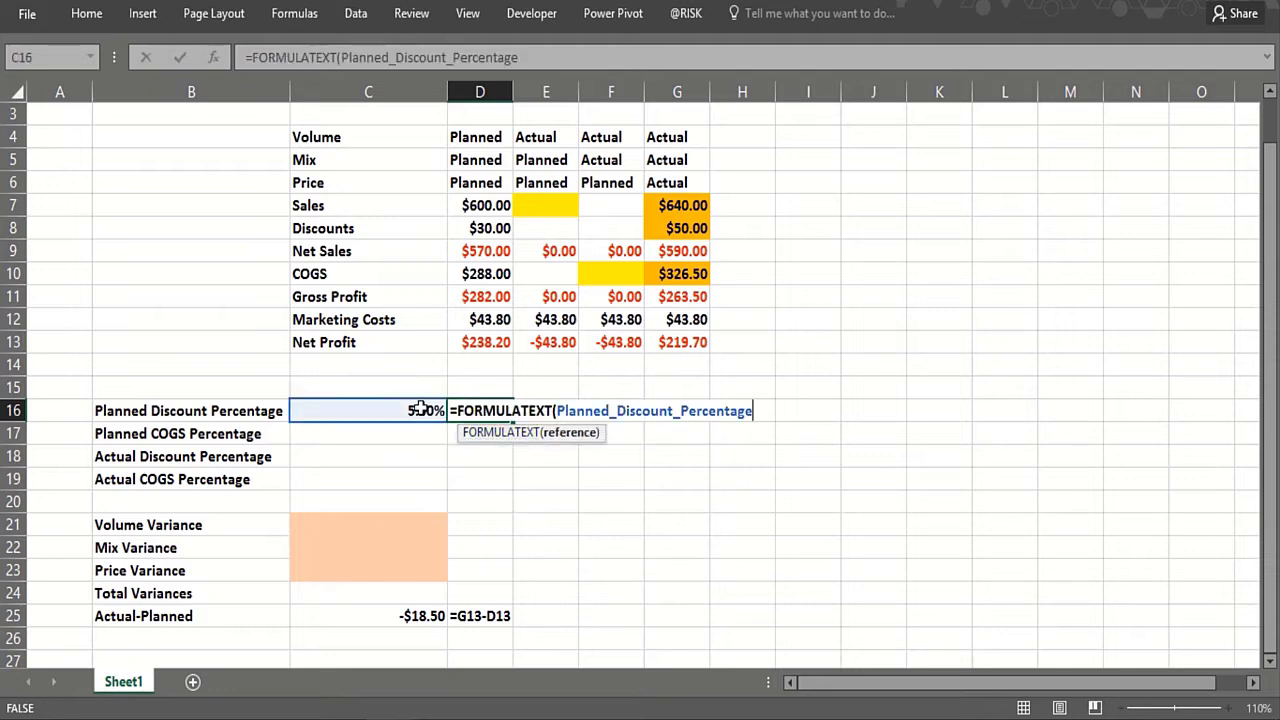
{"action": "key", "text": "BackSpace"}
{"action": "key", "text": "BackSpace"}
{"action": "key", "text": "BackSpace"}
{"action": "key", "text": "BackSpace"}
{"action": "key", "text": "BackSpace"}
{"action": "key", "text": "BackSpace"}
{"action": "key", "text": "BackSpace"}
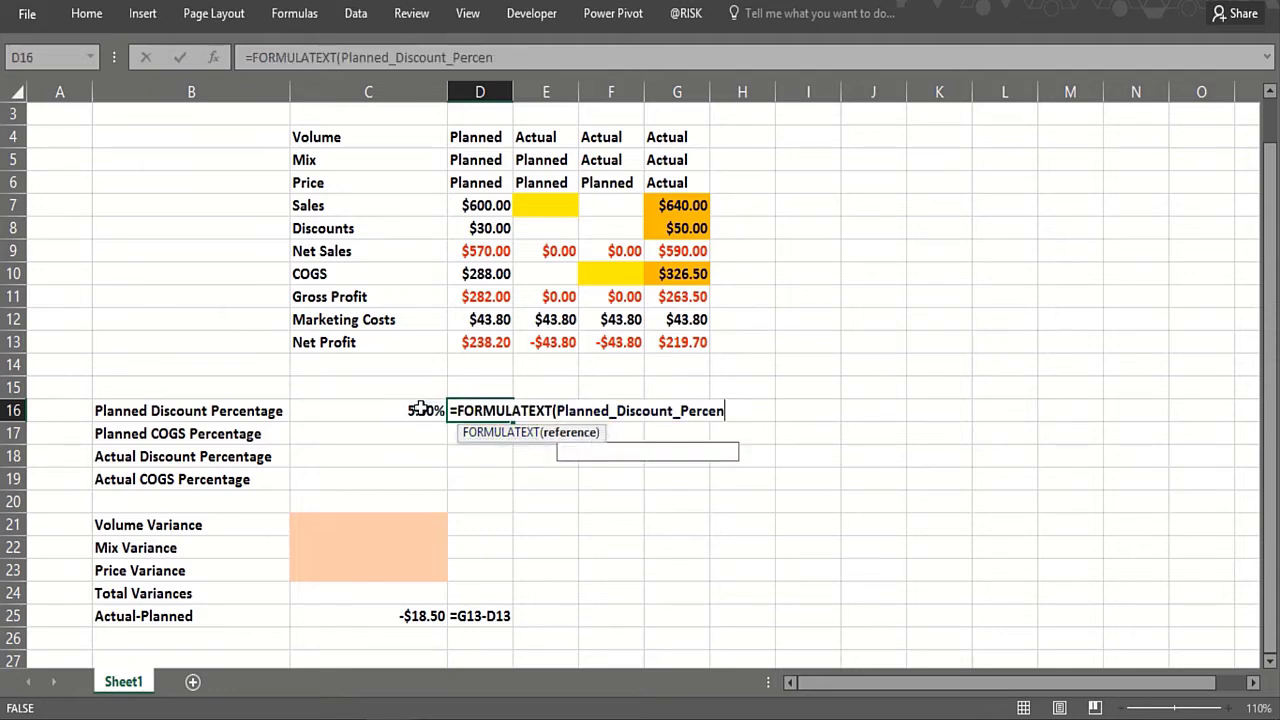
{"action": "left_click", "coordinate": [421, 410]}
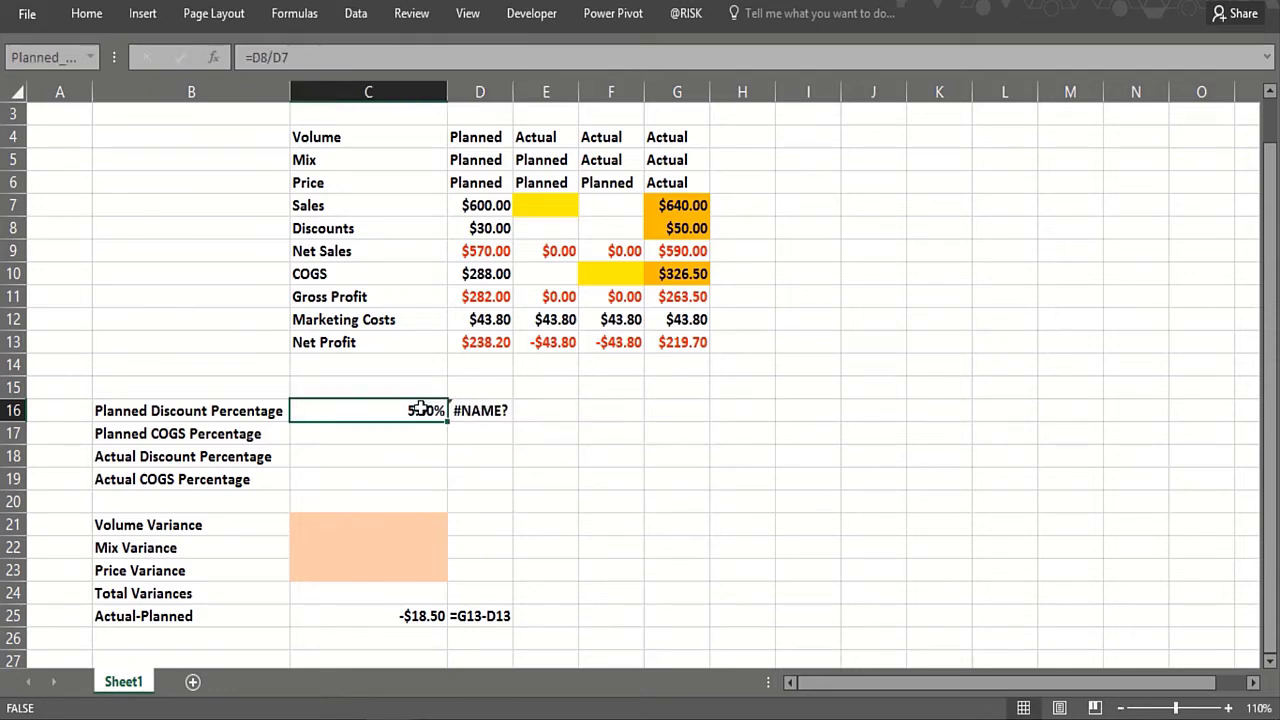
Step: Show the Planned Discount Percentage formula as text in D16 with =FORMULATEXT(Planned_Discount_Percentage)
{"action": "left_click", "coordinate": [462, 410]}
{"action": "type", "text": "=fo"}
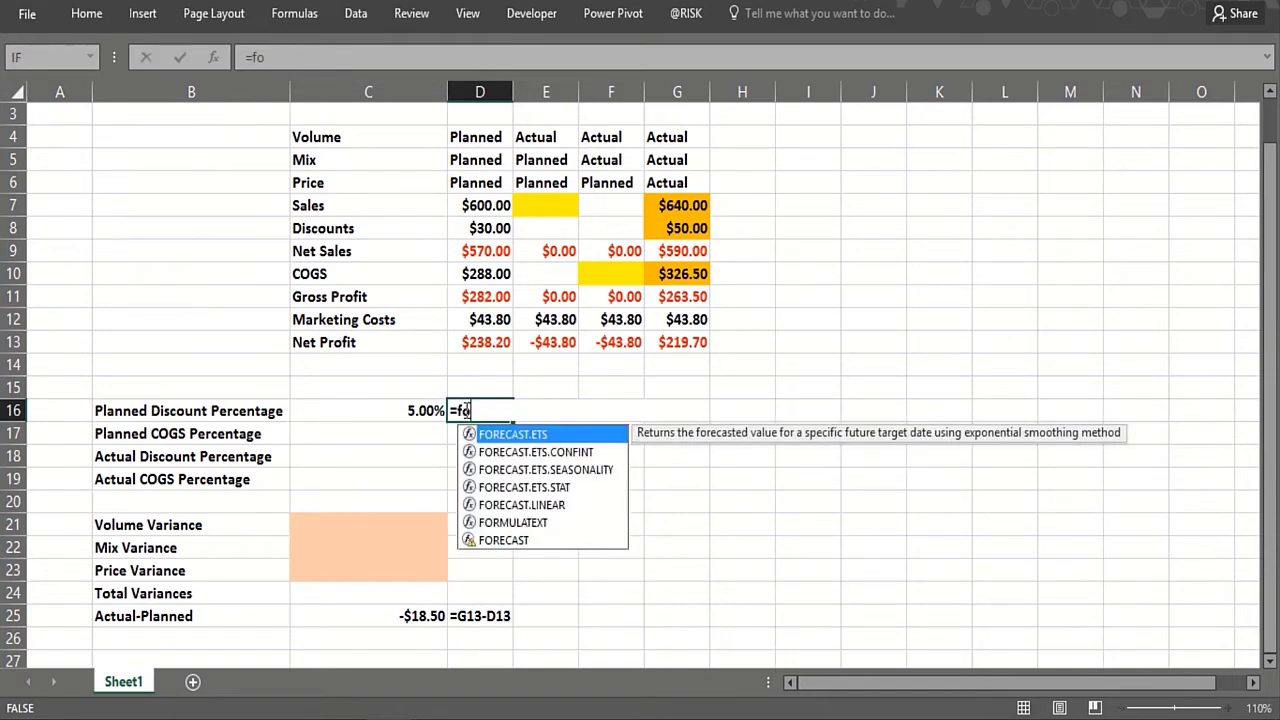
{"action": "type", "text": "r"}
{"action": "double_click", "coordinate": [510, 522]}
{"action": "left_click", "coordinate": [410, 410]}
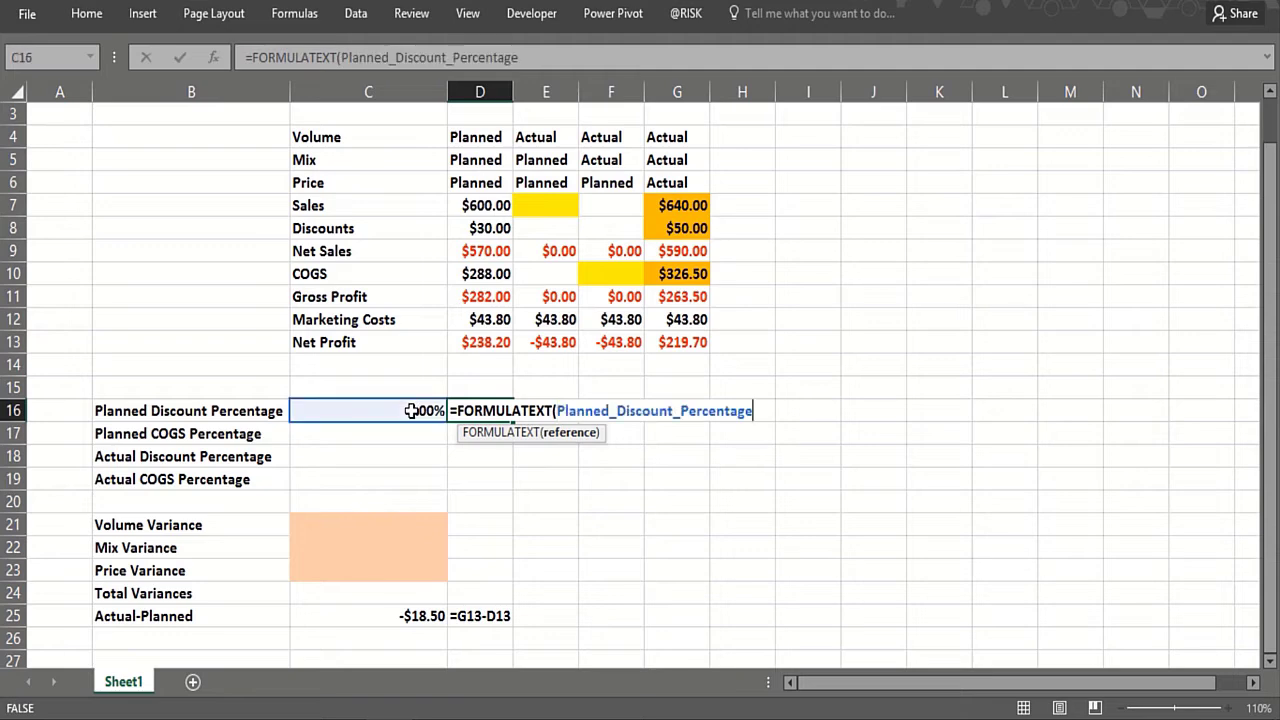
{"action": "key", "text": "Return"}
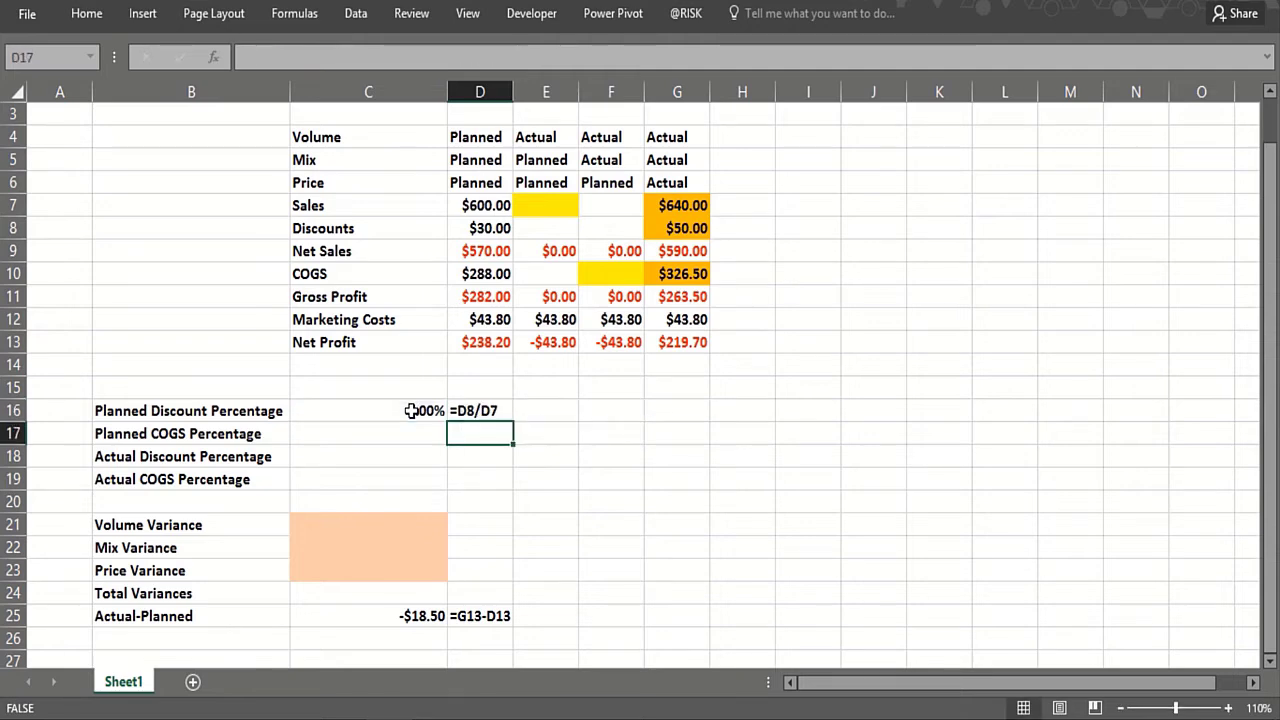
Step: Calculate the Planned COGS Percentage in C17 as planned COGS divided by planned sales, =D10/D7
{"action": "left_click", "coordinate": [405, 430]}
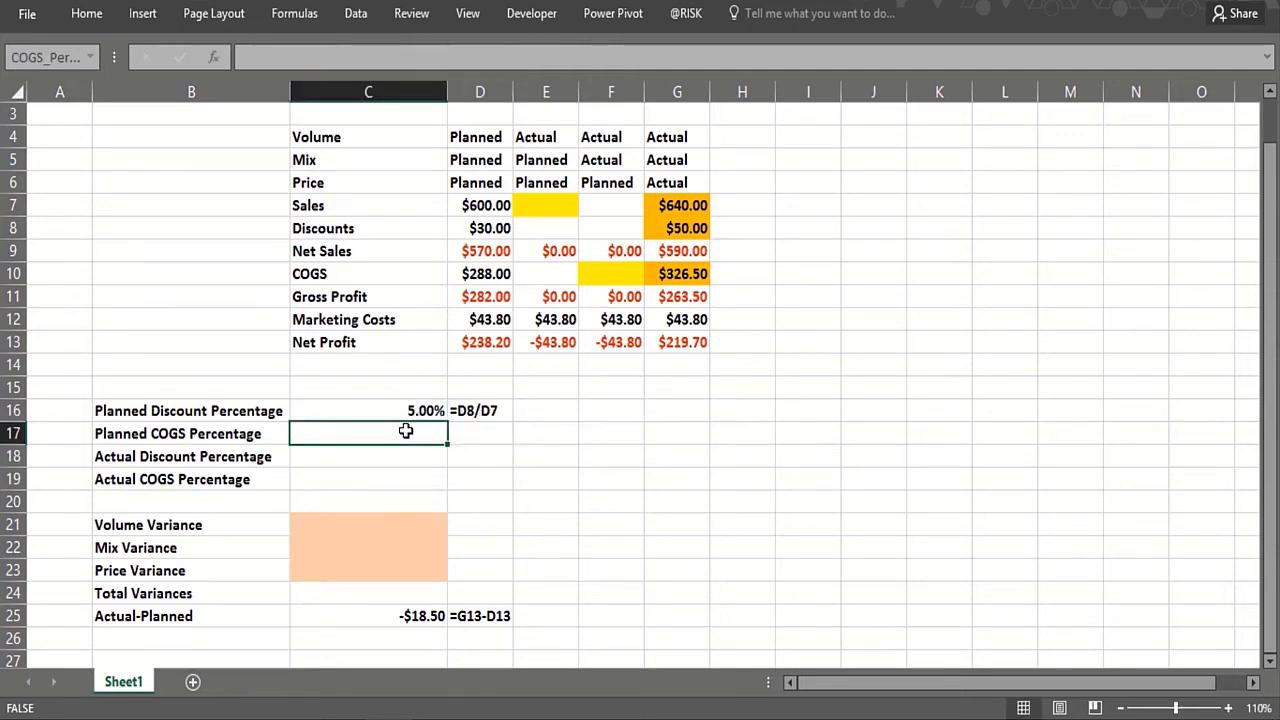
{"action": "left_click", "coordinate": [468, 278]}
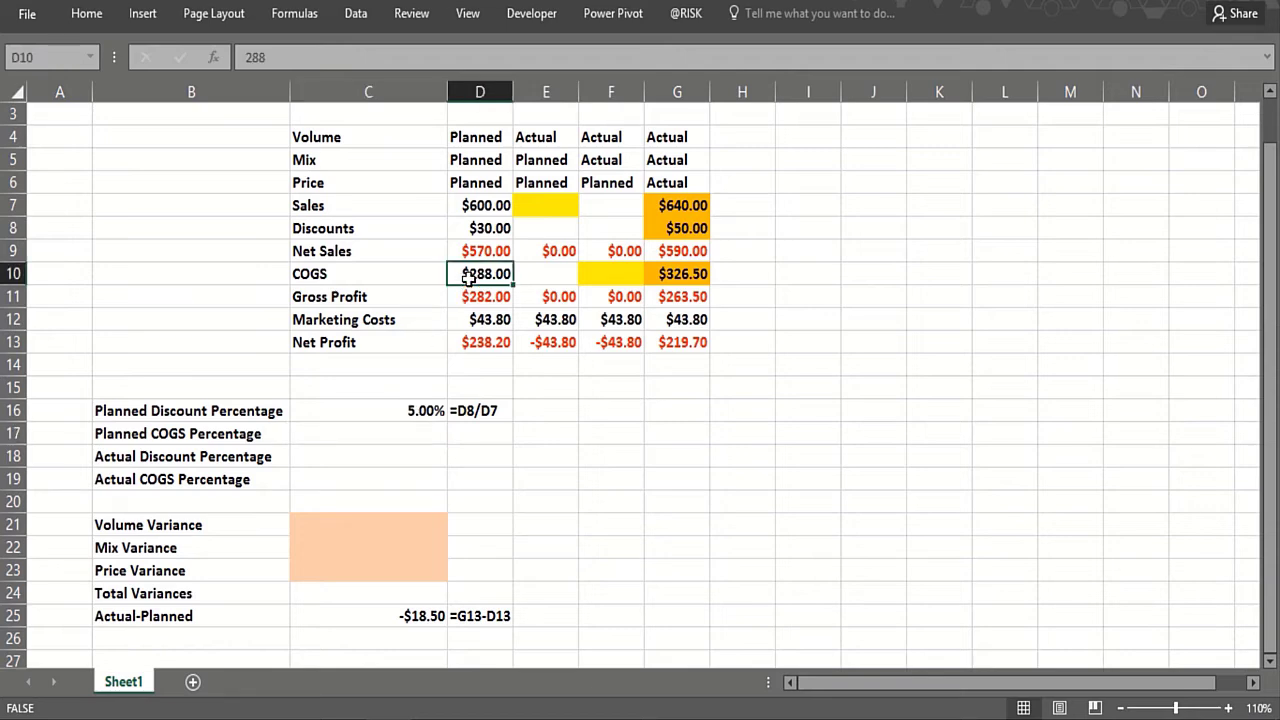
{"action": "left_click", "coordinate": [397, 436]}
{"action": "type", "text": "="}
{"action": "left_click", "coordinate": [469, 277]}
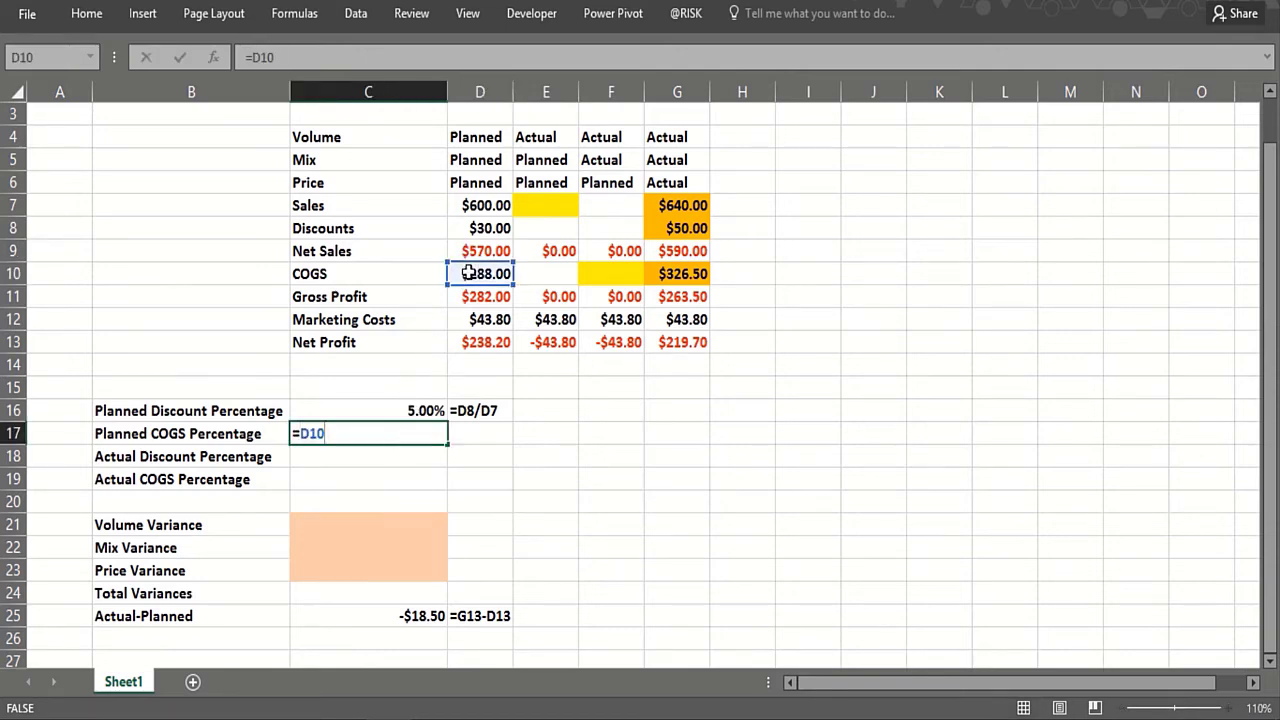
{"action": "type", "text": "/"}
{"action": "left_click", "coordinate": [468, 208]}
{"action": "key", "text": "Return"}
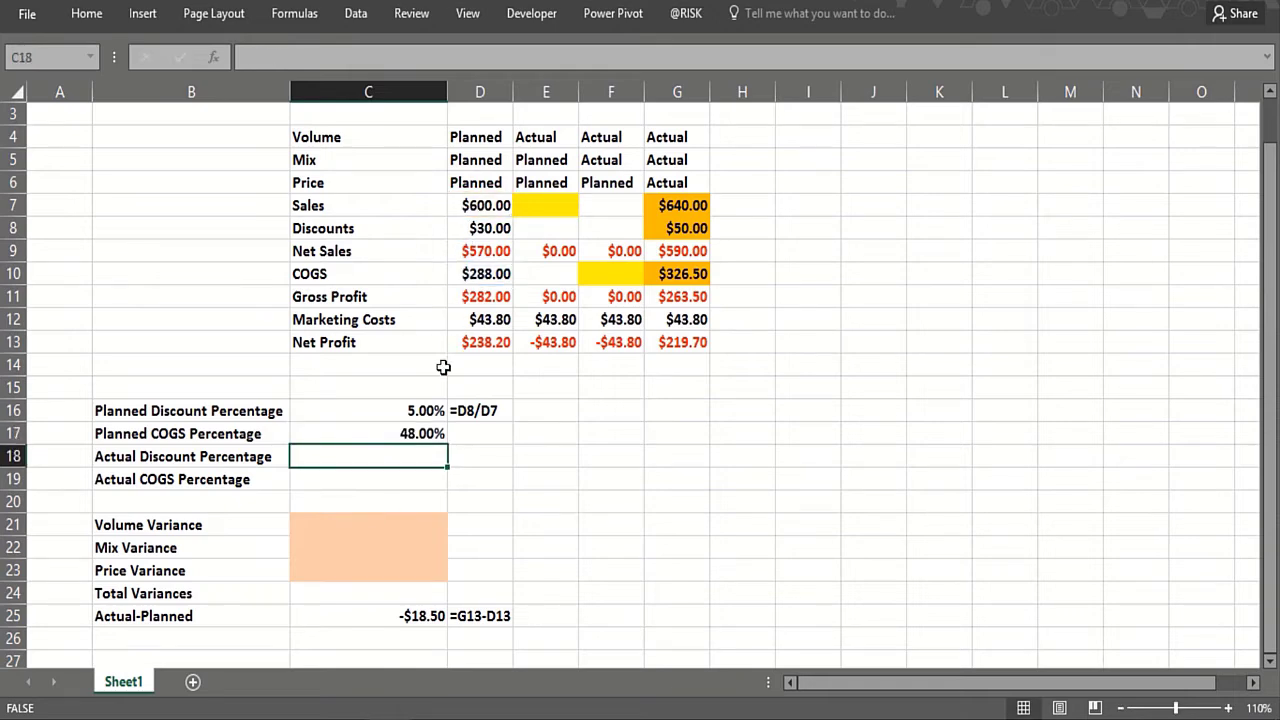
Step: Show the Planned COGS Percentage formula from C17 as text in D17 with FORMULATEXT
{"action": "left_click", "coordinate": [474, 429]}
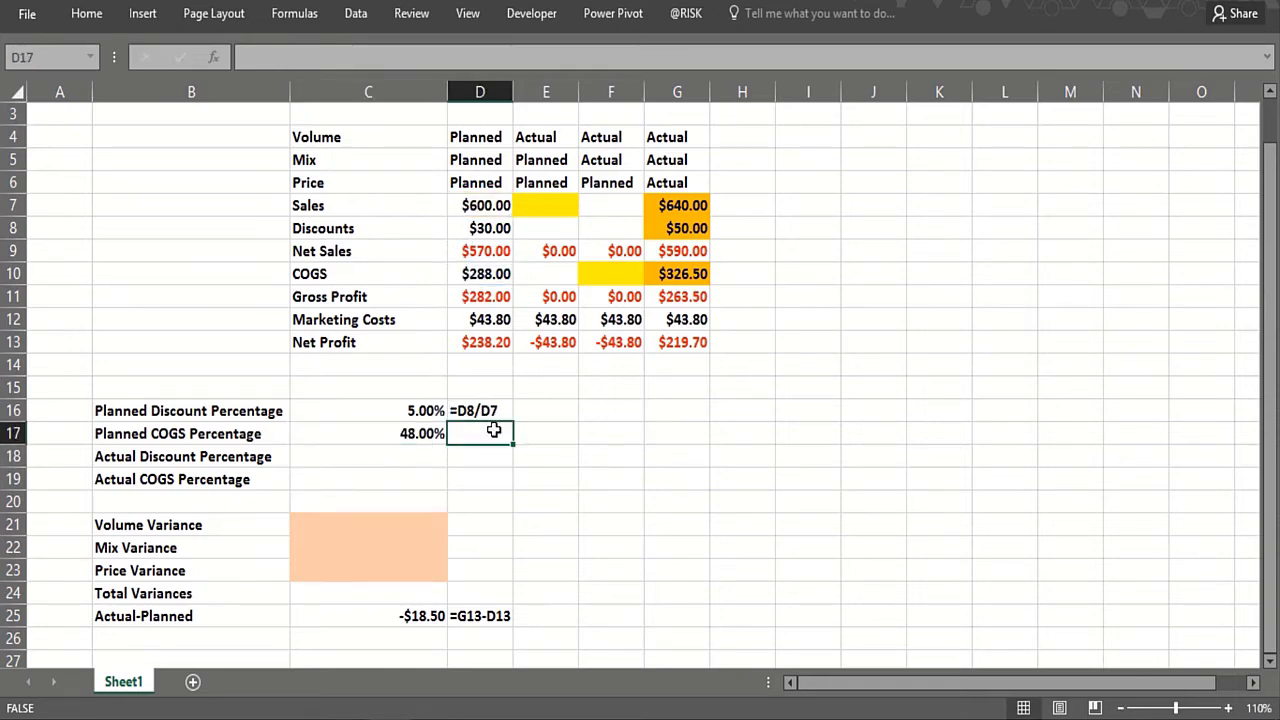
{"action": "type", "text": "=form"}
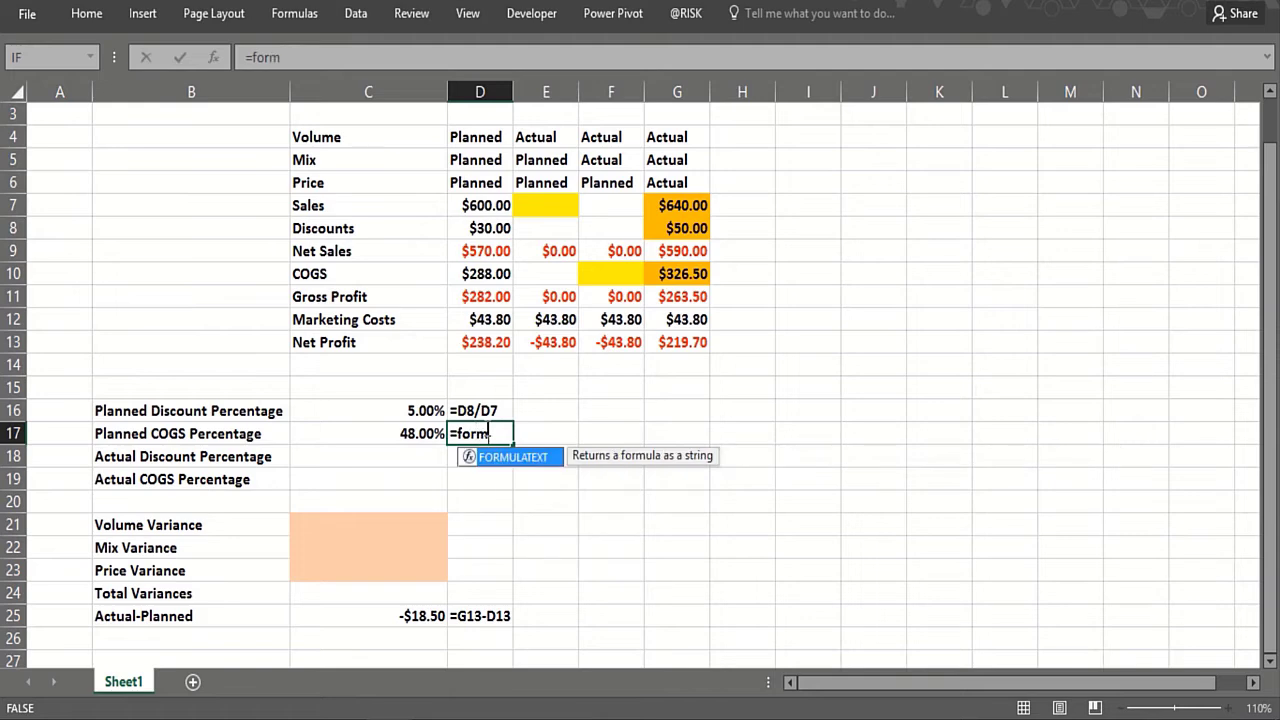
{"action": "double_click", "coordinate": [490, 456]}
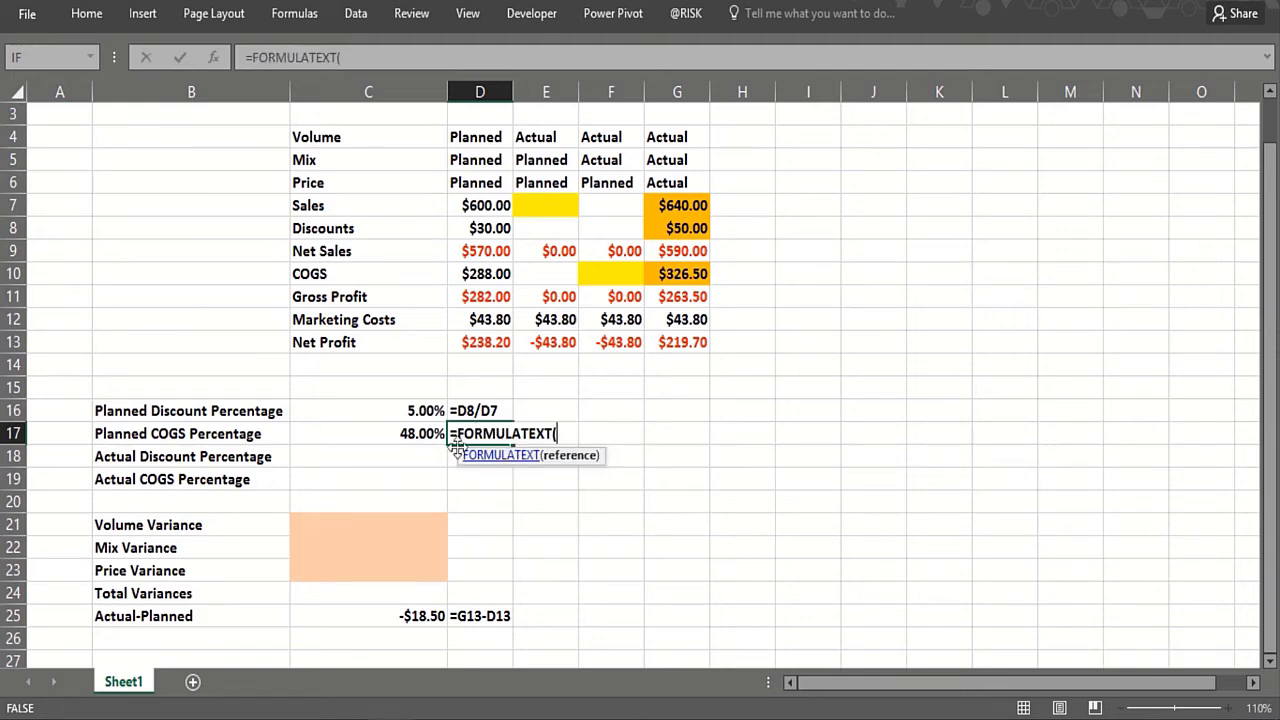
{"action": "left_click", "coordinate": [418, 437]}
{"action": "key", "text": "Return"}
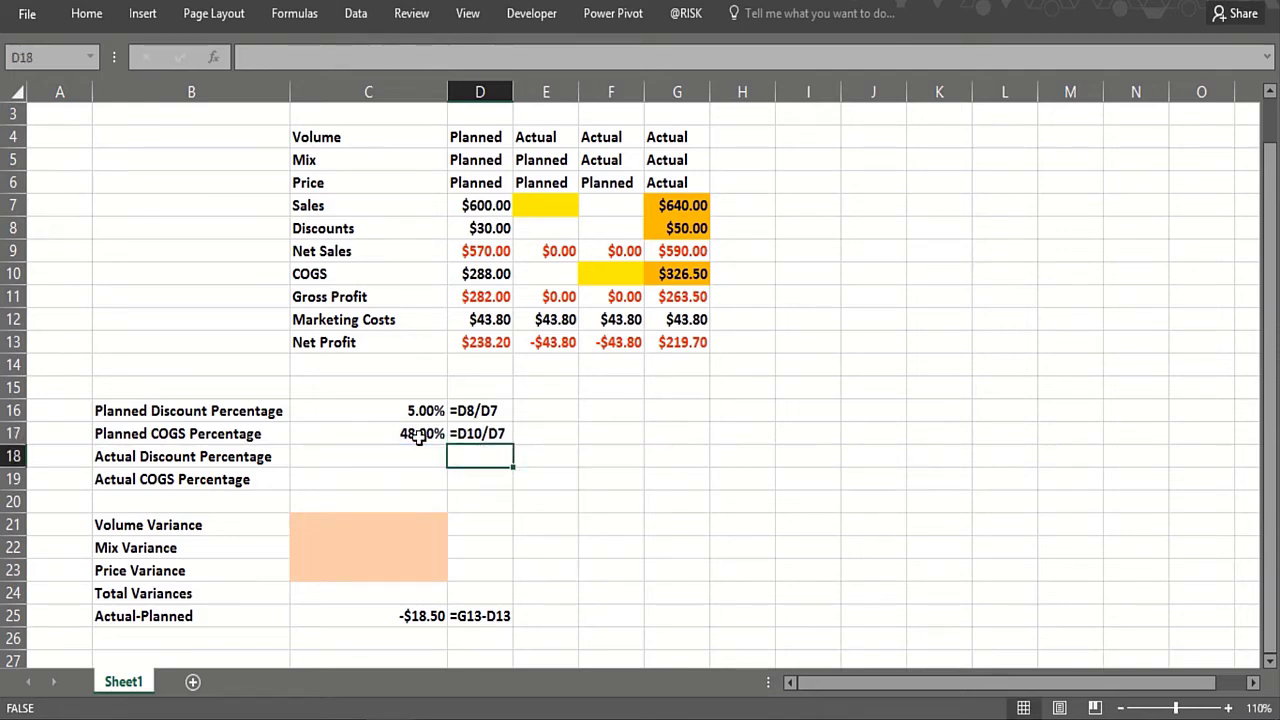
Step: Calculate the Actual Discount Percentage in C18 as actual discounts divided by actual sales, =G8/G7
{"action": "left_click", "coordinate": [421, 453]}
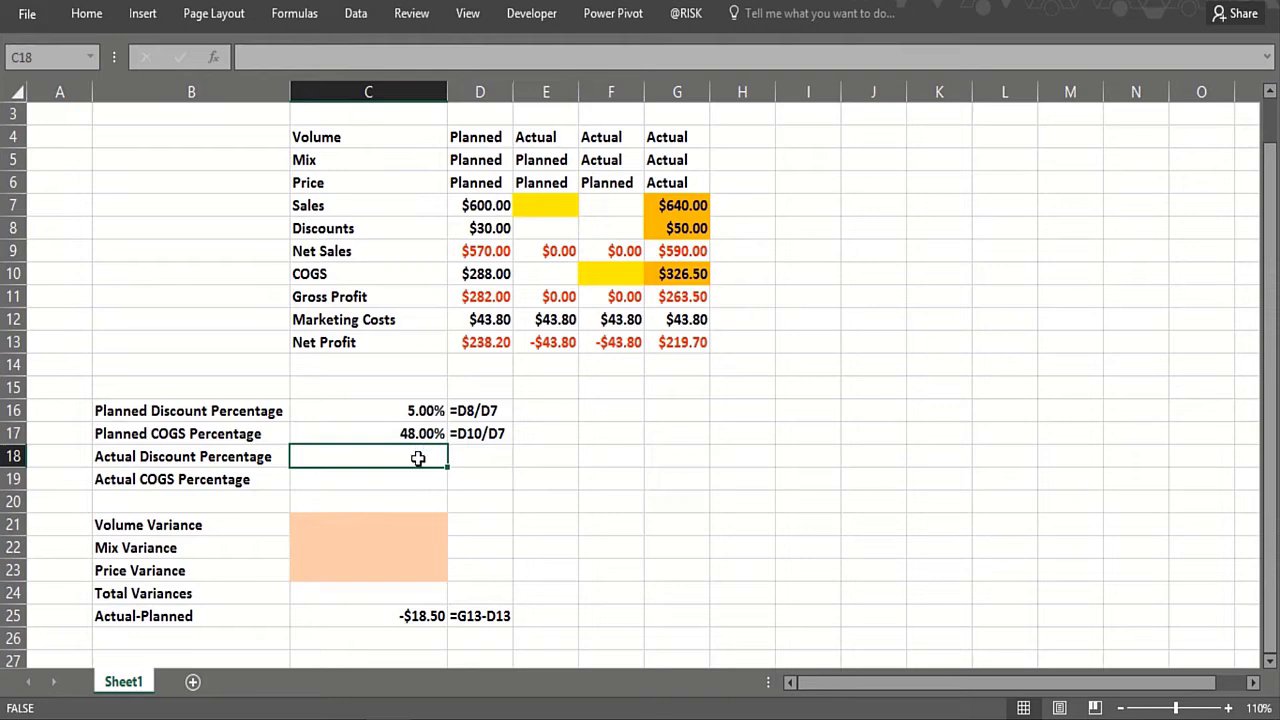
{"action": "type", "text": "="}
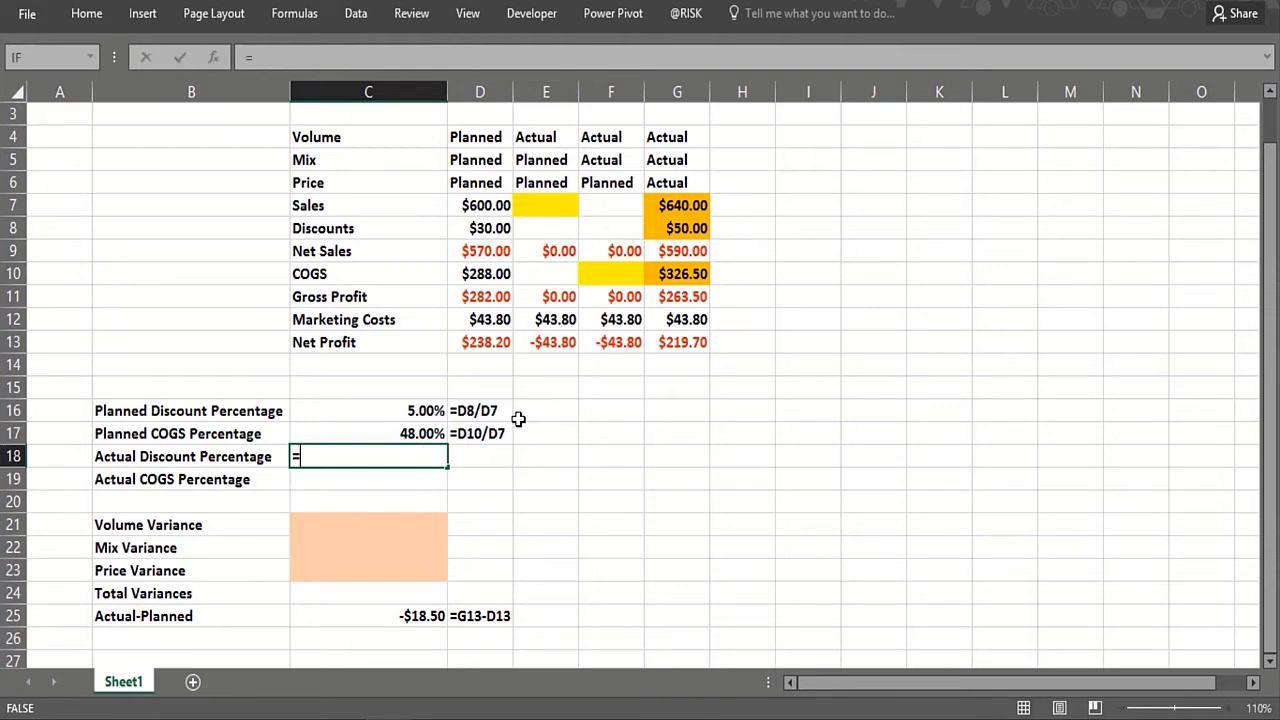
{"action": "left_click", "coordinate": [666, 229]}
{"action": "type", "text": "/"}
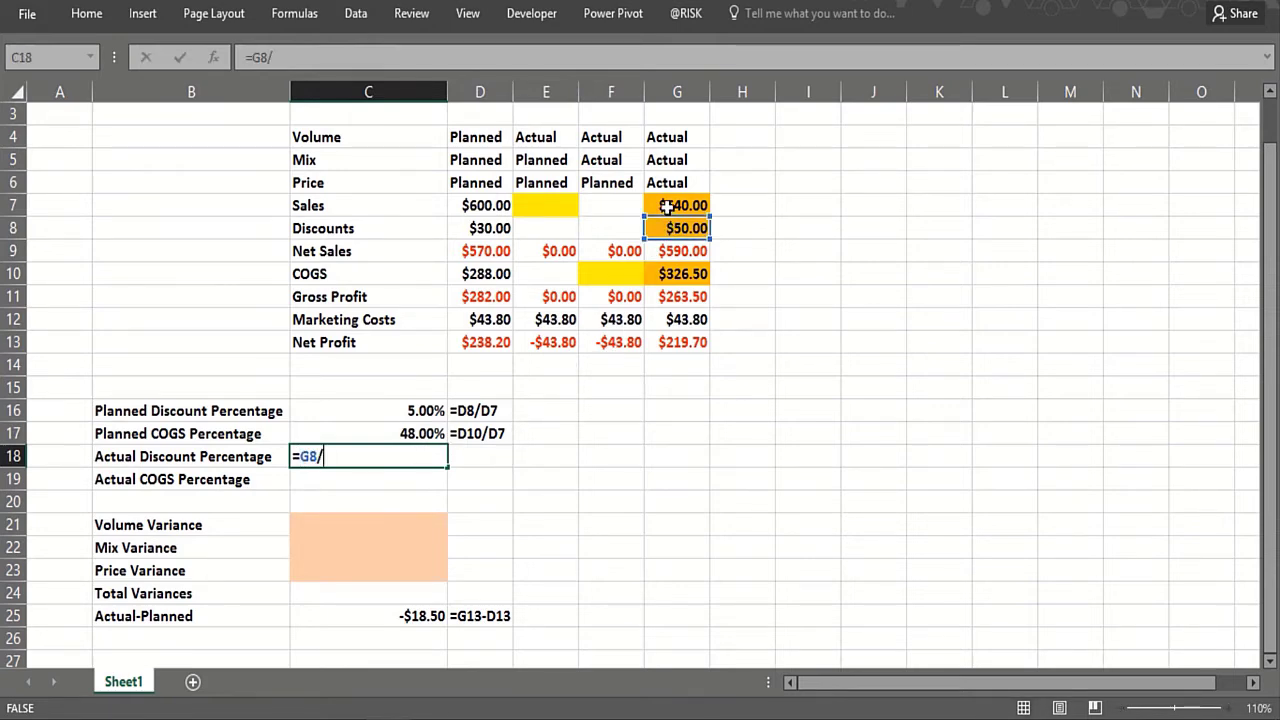
{"action": "left_click", "coordinate": [668, 205]}
{"action": "key", "text": "Return"}
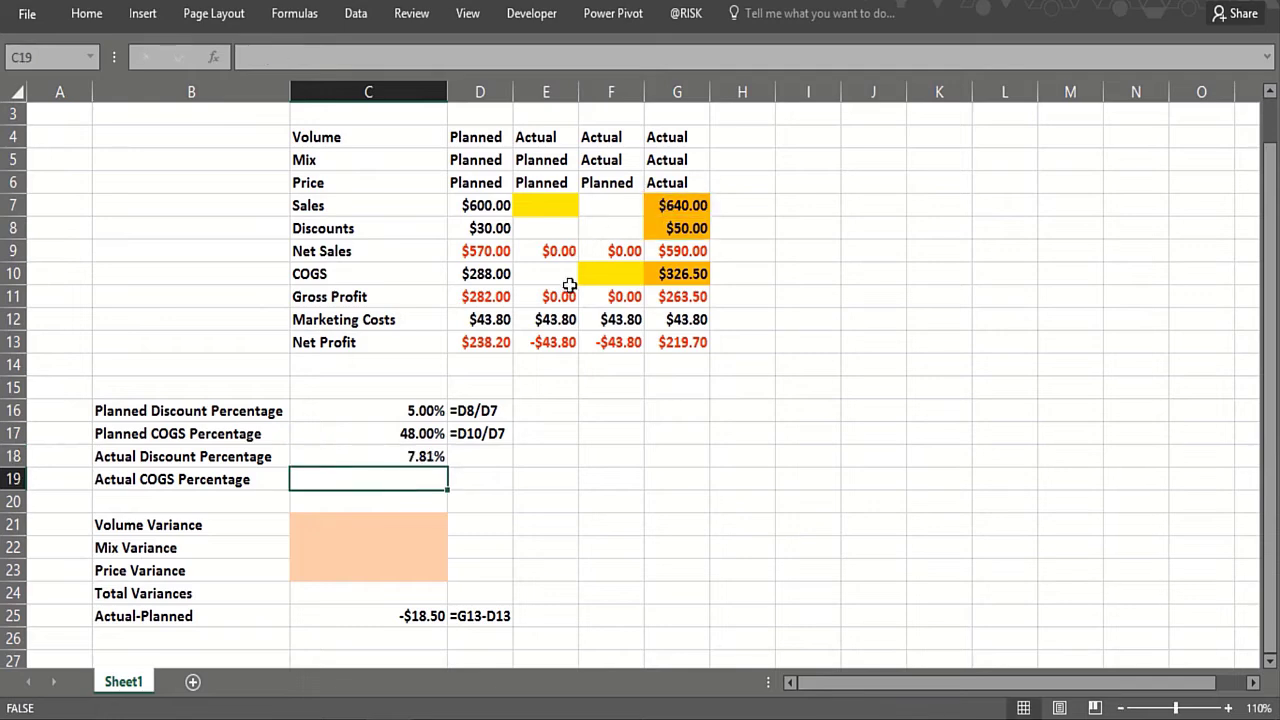
Step: Show the Actual Discount Percentage formula as text in D18 with FORMULATEXT referring to C18
{"action": "left_click", "coordinate": [504, 455]}
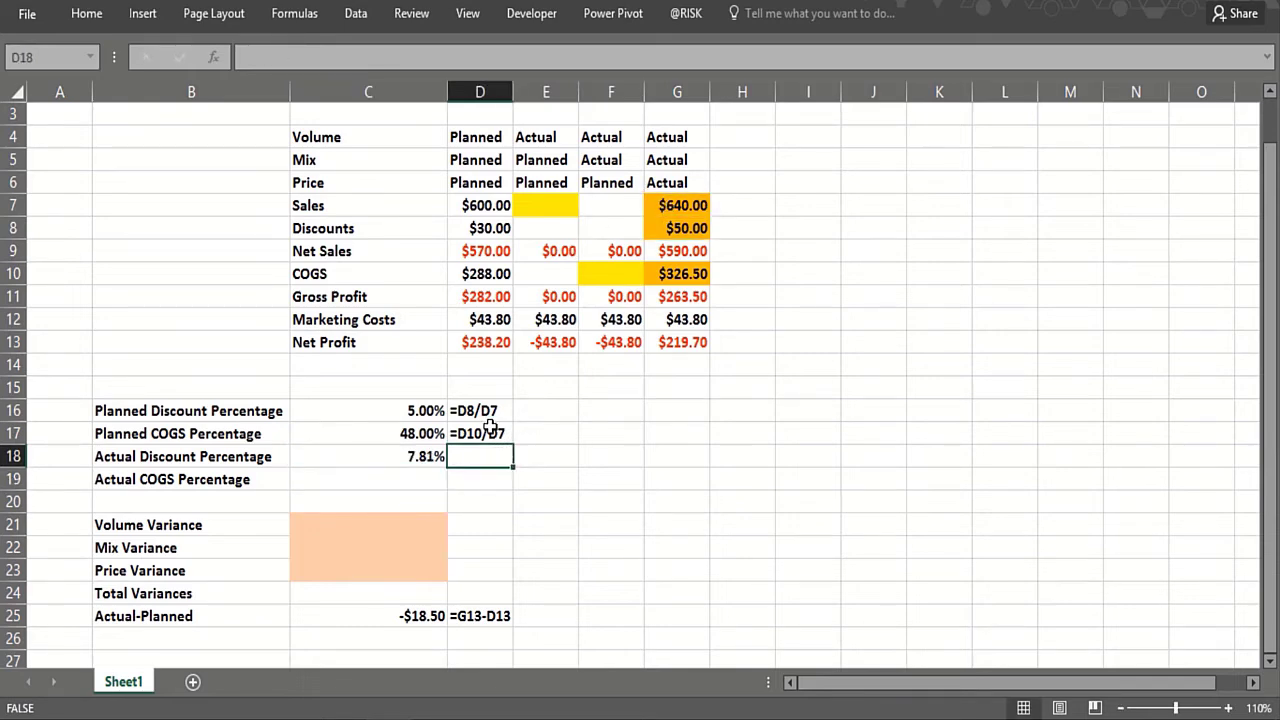
{"action": "type", "text": "=form"}
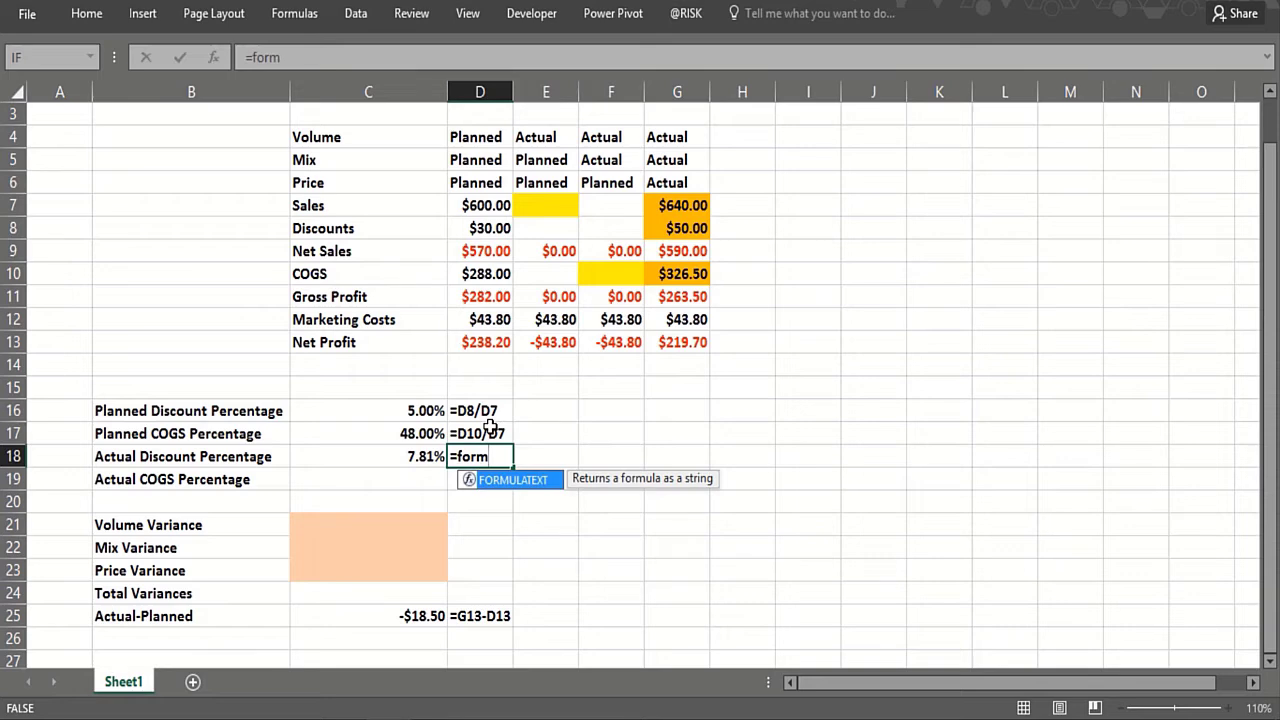
{"action": "double_click", "coordinate": [493, 479]}
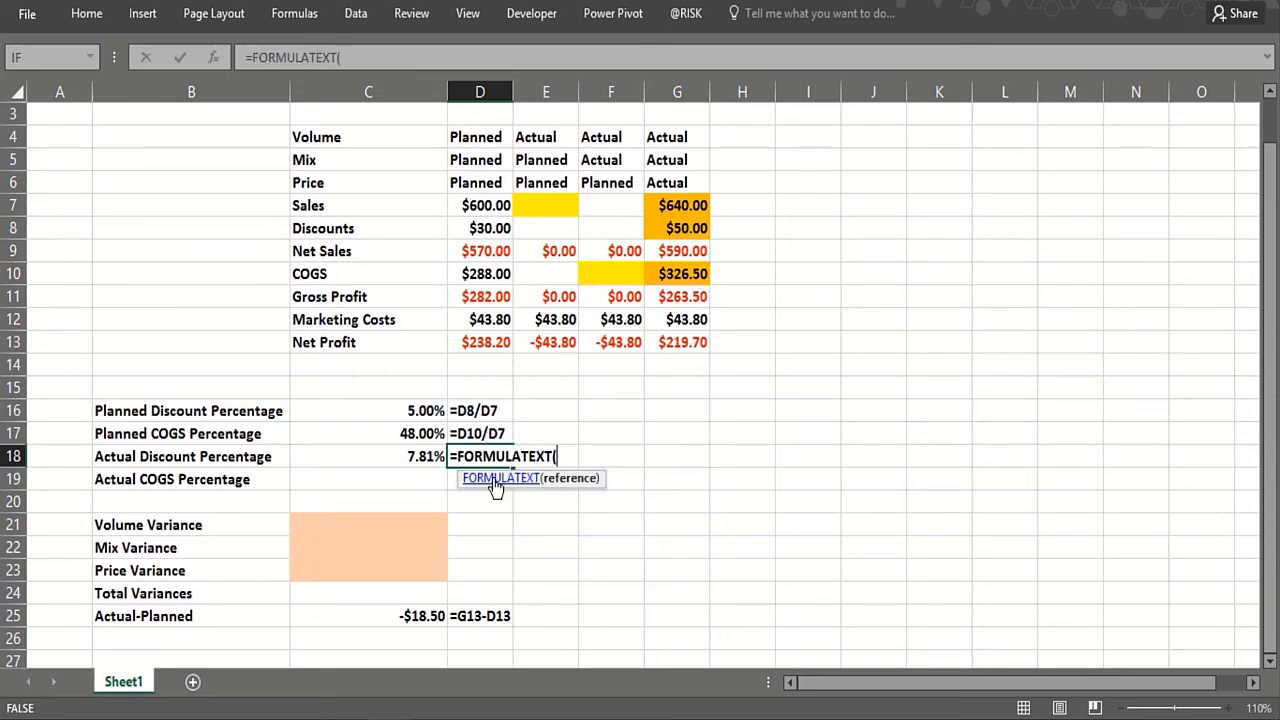
{"action": "left_click", "coordinate": [399, 456]}
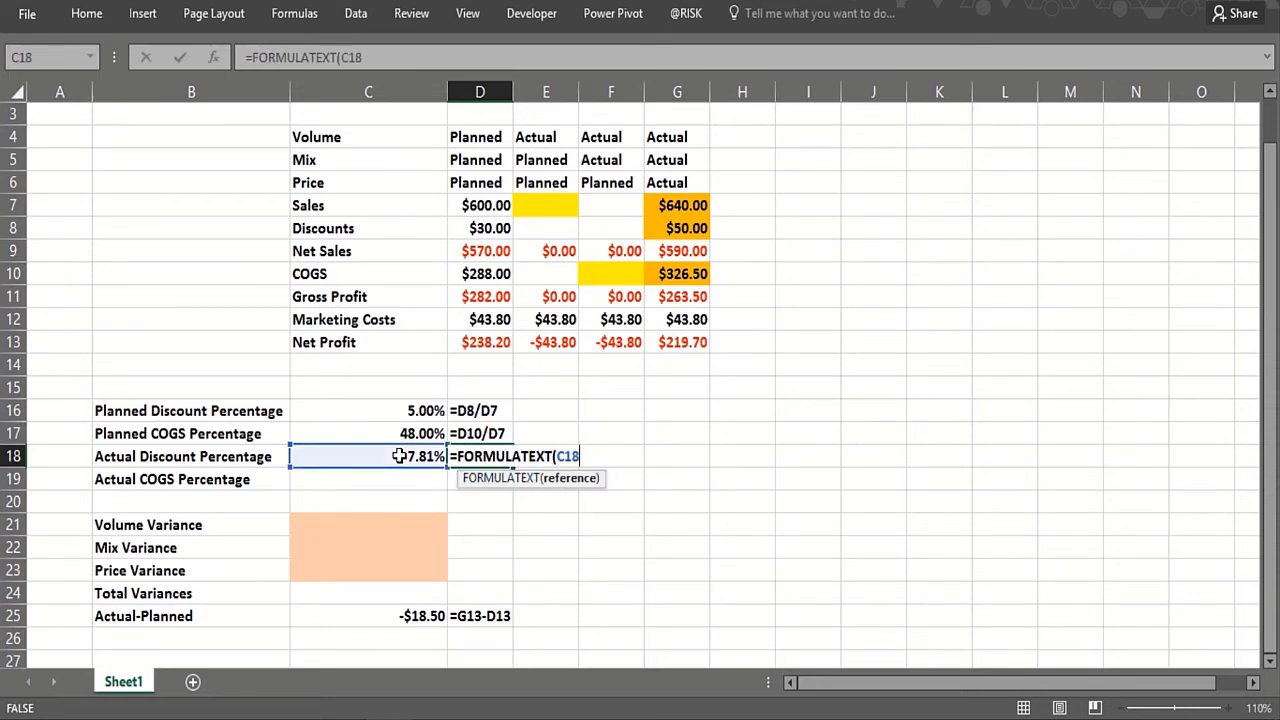
{"action": "key", "text": "Return"}
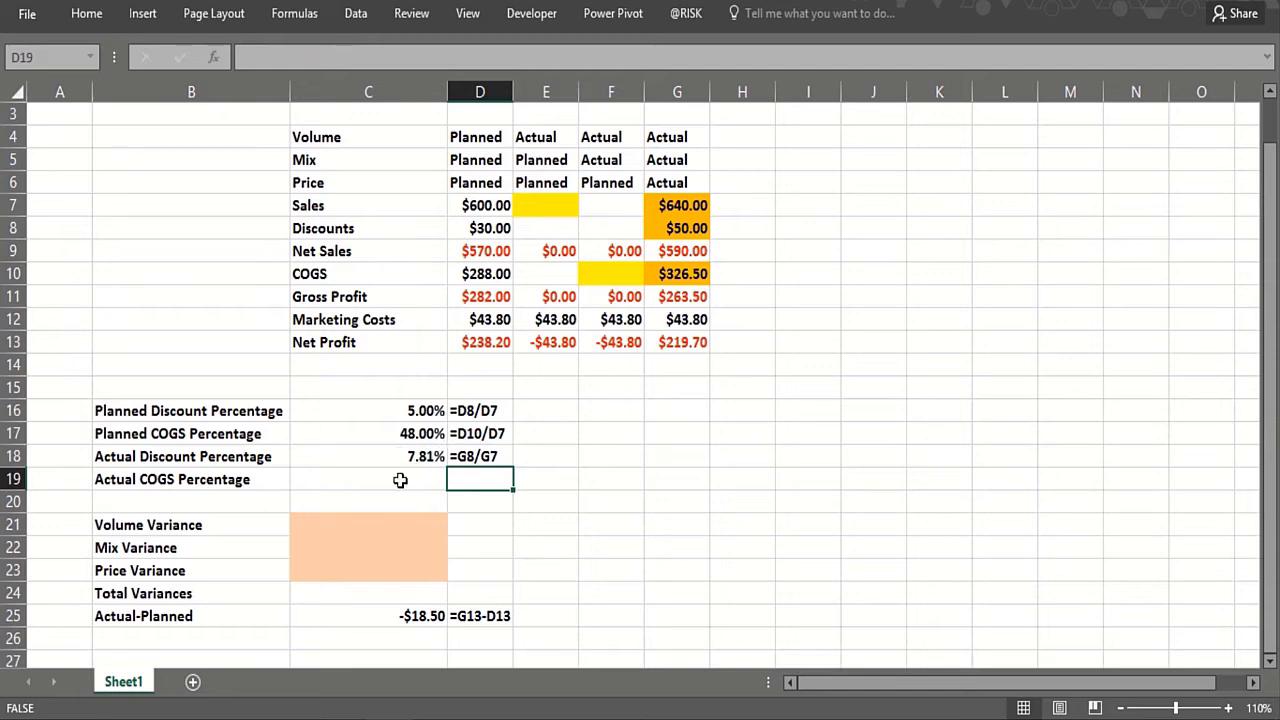
Step: Calculate the Actual COGS Percentage in C19 as actual COGS divided by actual sales, =G10/G7
{"action": "left_click", "coordinate": [398, 480]}
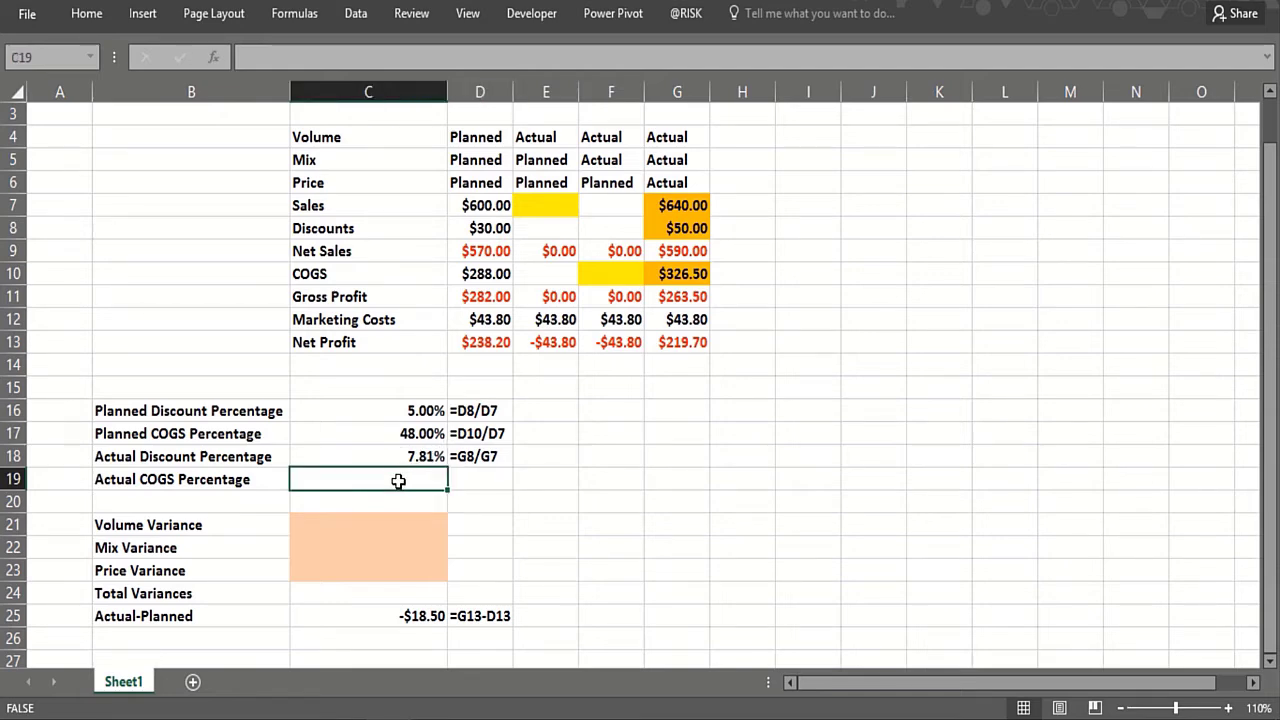
{"action": "type", "text": "="}
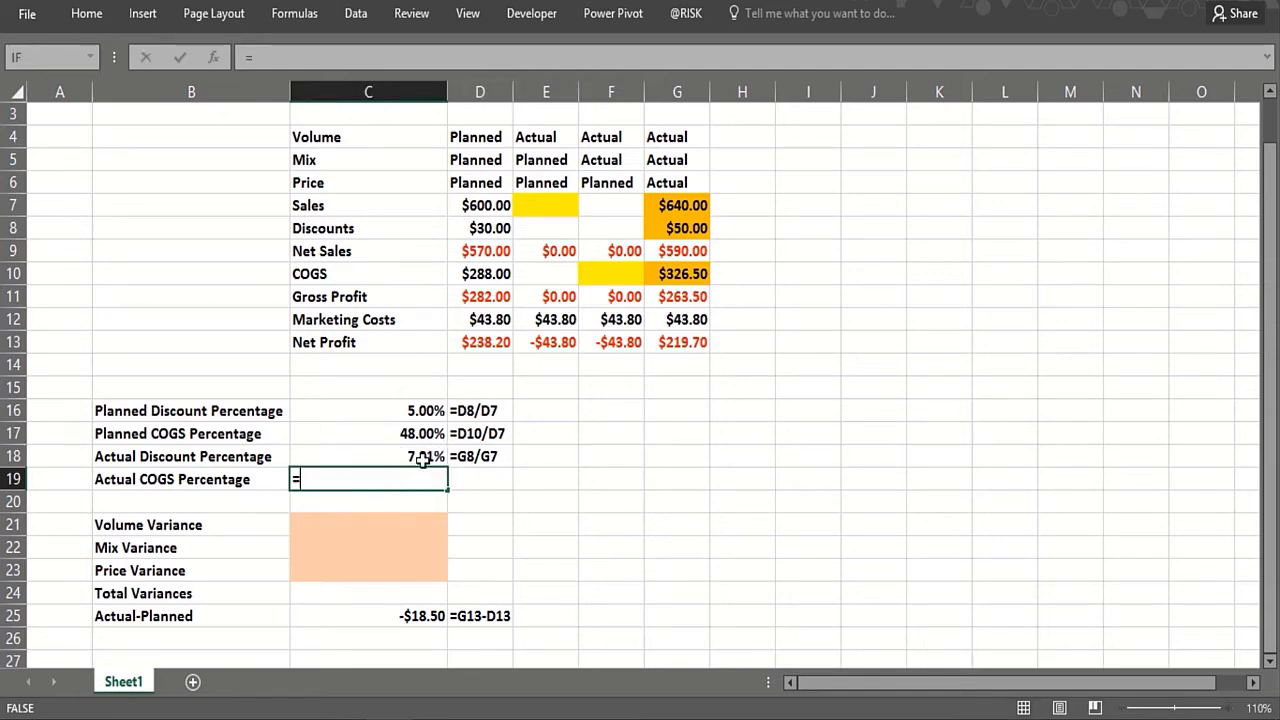
{"action": "left_click", "coordinate": [667, 277]}
{"action": "type", "text": "/"}
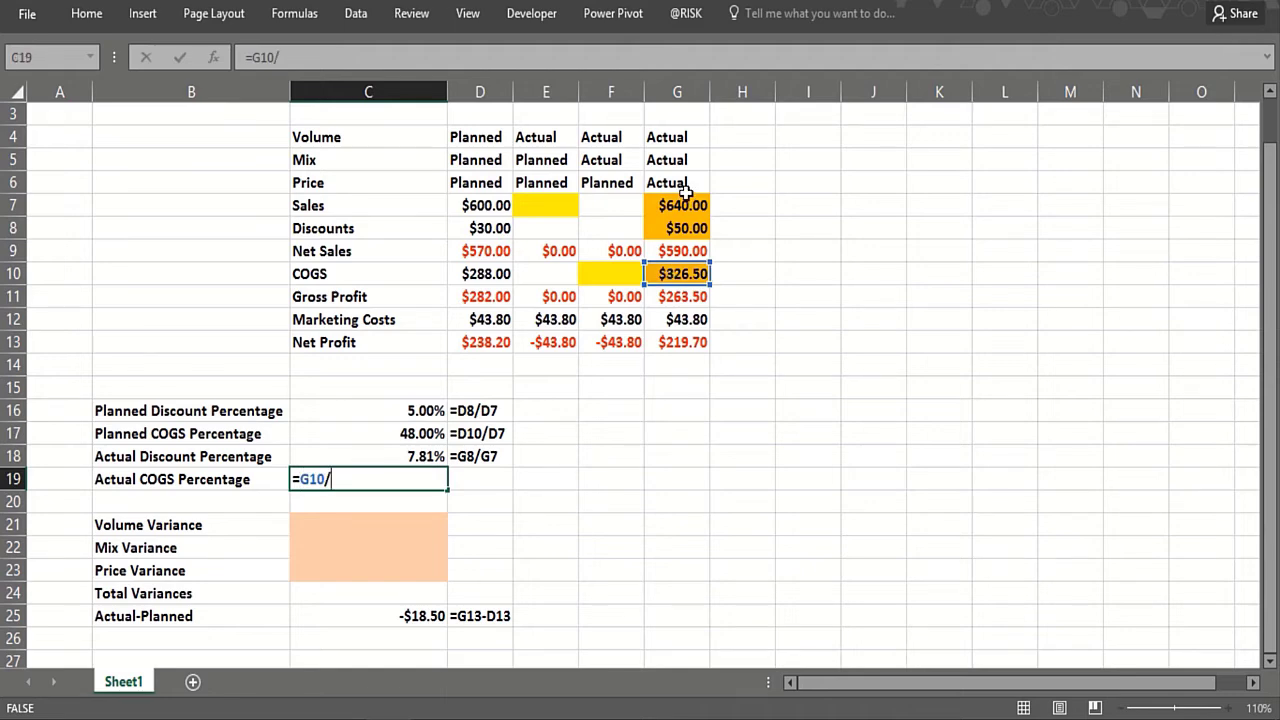
{"action": "left_click", "coordinate": [680, 202]}
{"action": "key", "text": "Return"}
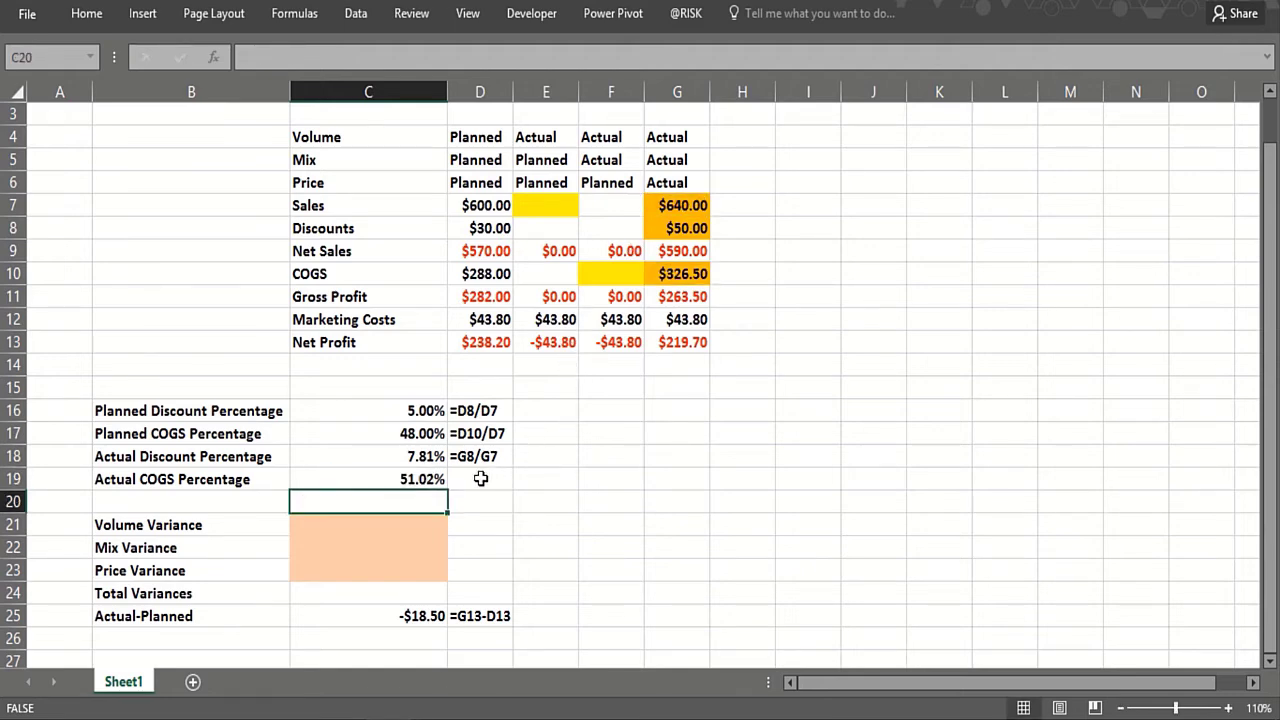
Step: Show the Actual COGS Percentage formula as text in D19 with FORMULATEXT referring to C19
{"action": "left_click", "coordinate": [481, 479]}
{"action": "type", "text": "=f"}
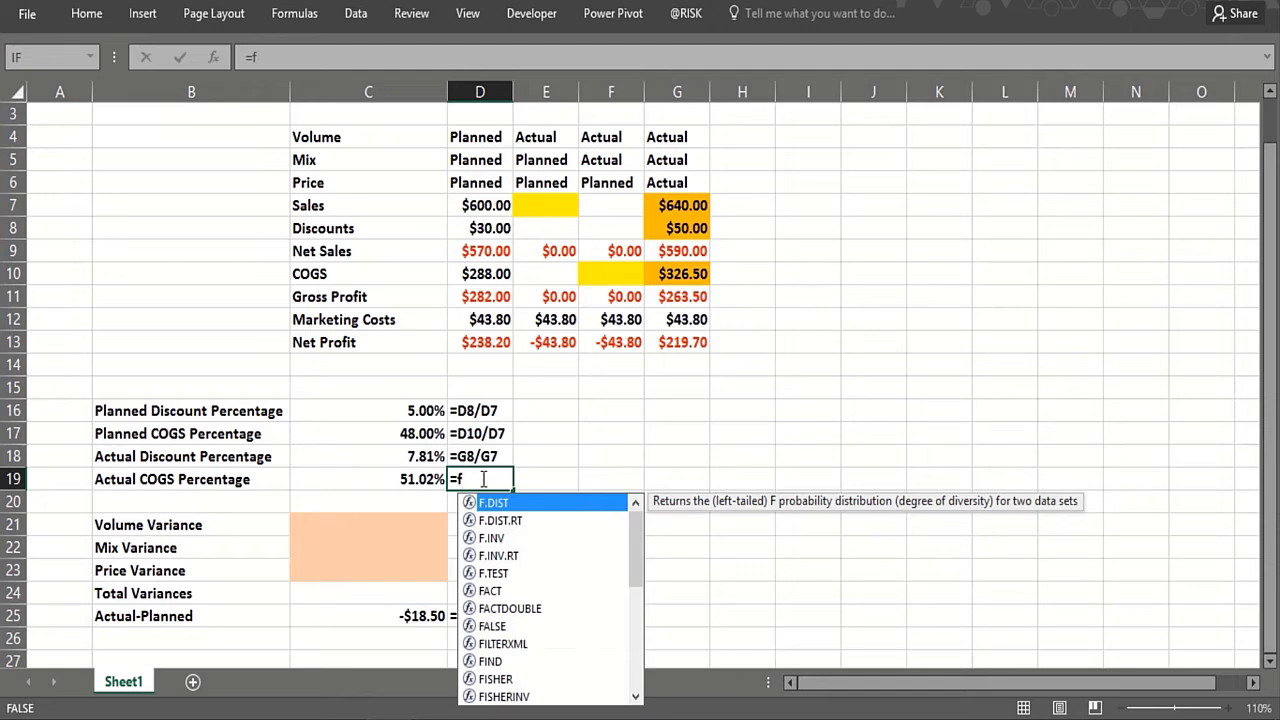
{"action": "type", "text": "orm"}
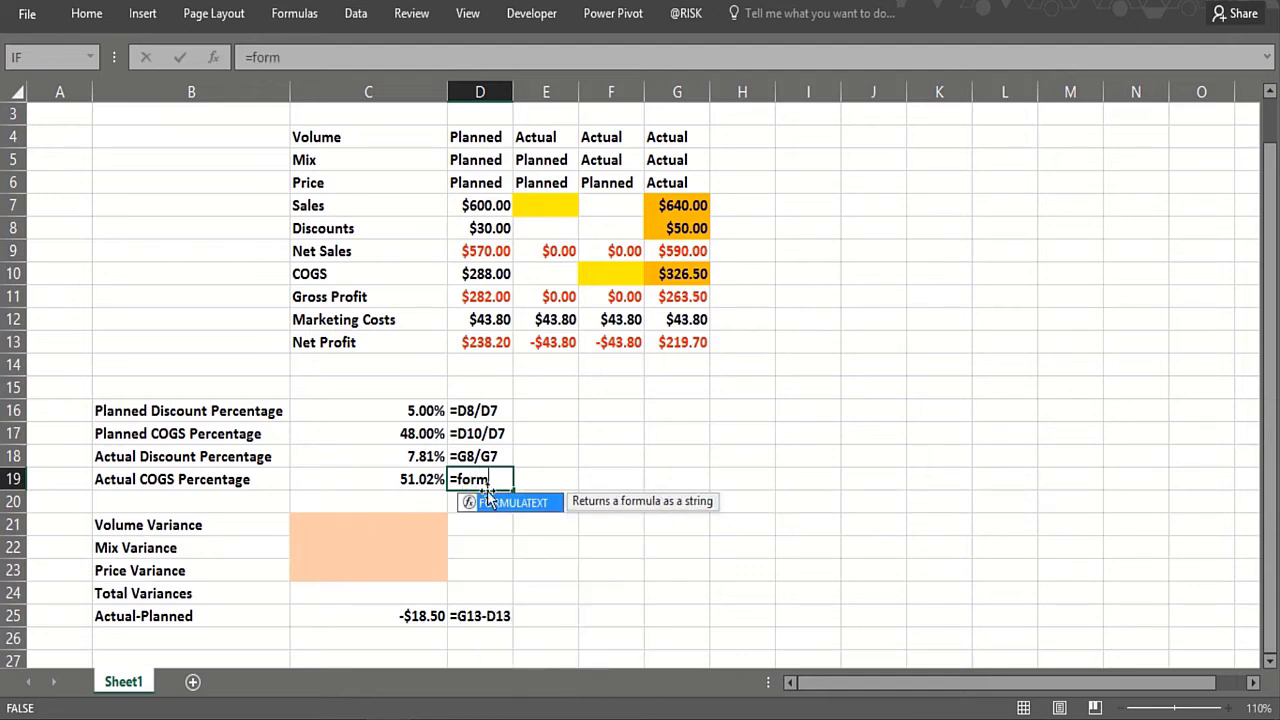
{"action": "double_click", "coordinate": [535, 504]}
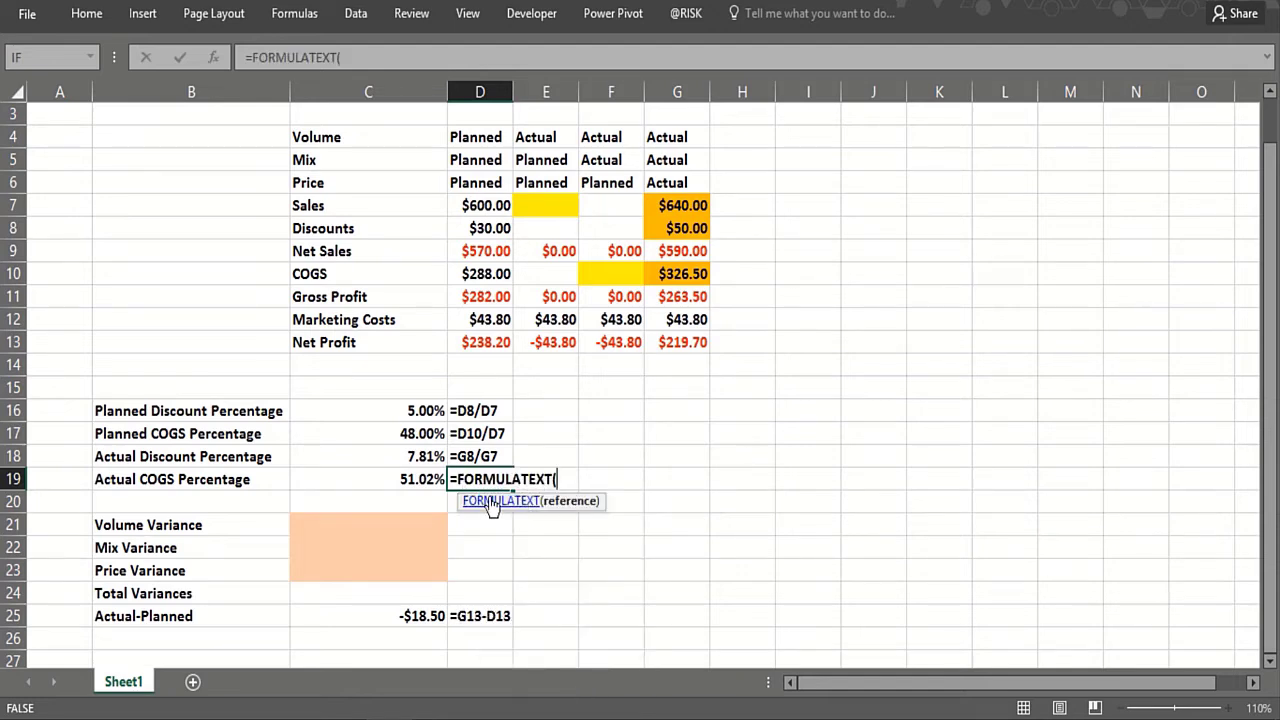
{"action": "left_click", "coordinate": [383, 479]}
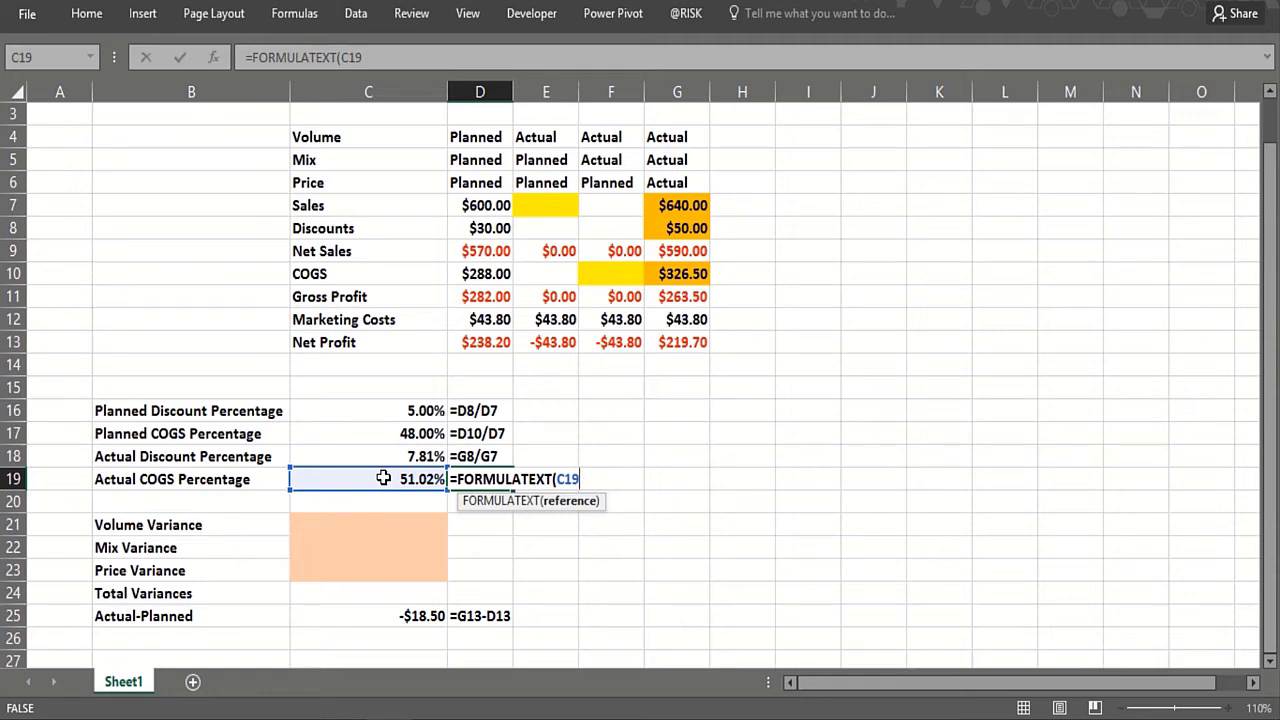
{"action": "key", "text": "Return"}
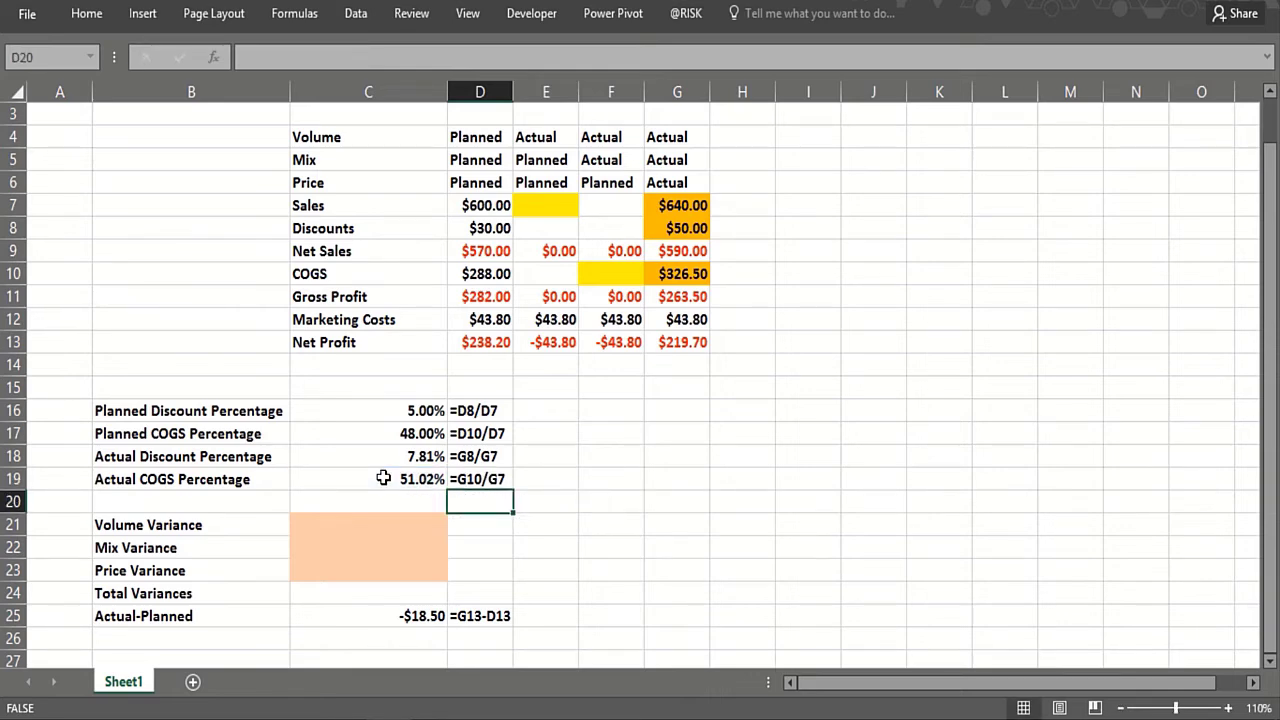
Step: Enter sales of 640 in E7 and calculate the discounts in E8 as =Planned_Discount_Percentage*E7
{"action": "left_click", "coordinate": [544, 203]}
{"action": "type", "text": "640"}
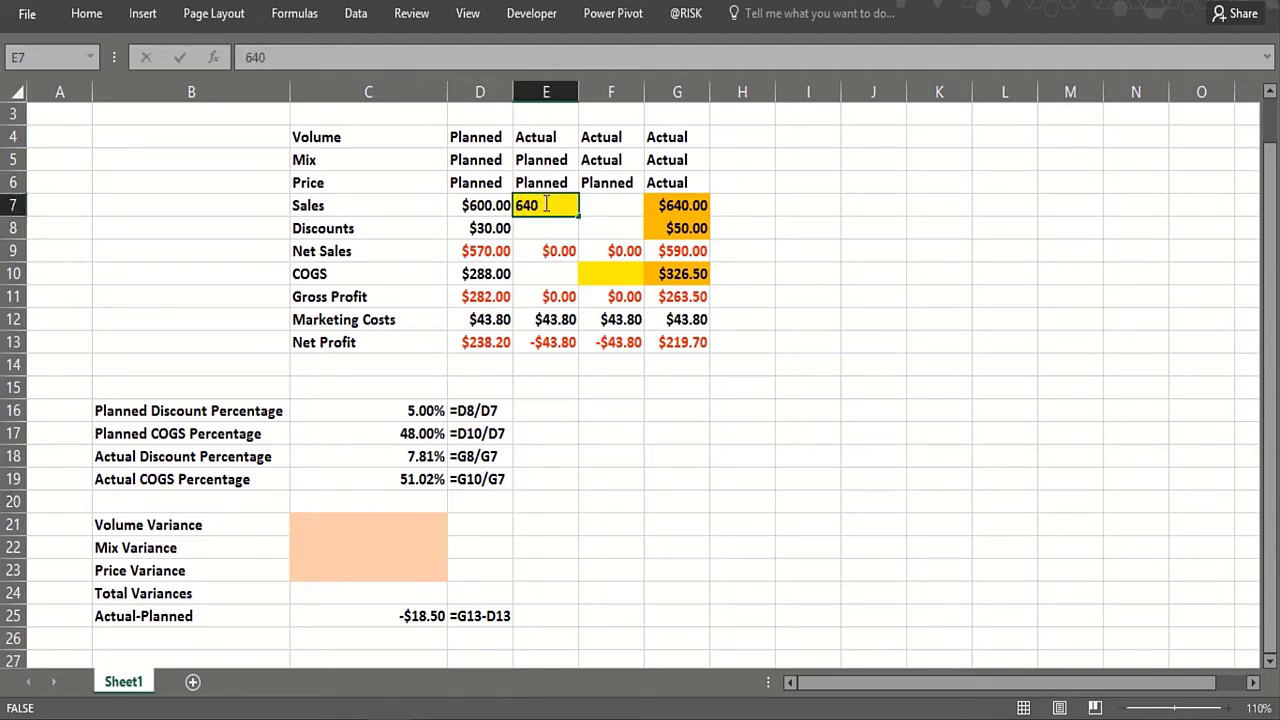
{"action": "key", "text": "Return"}
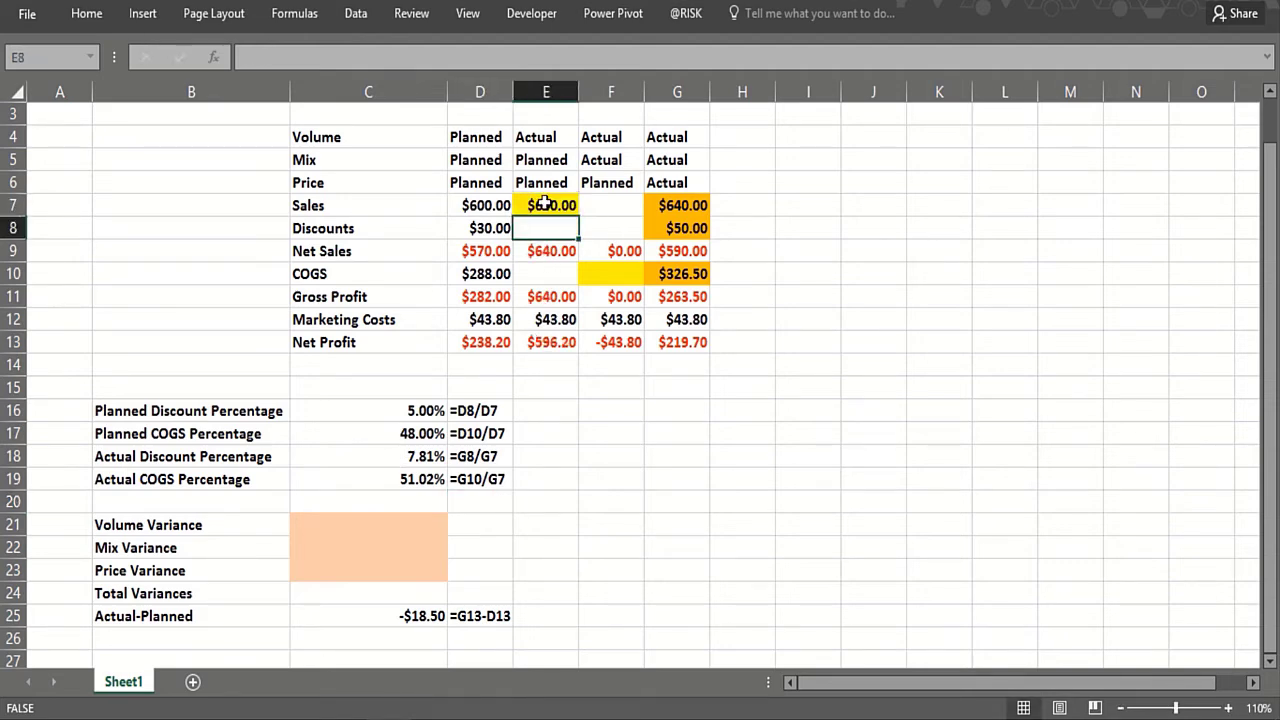
{"action": "type", "text": "="}
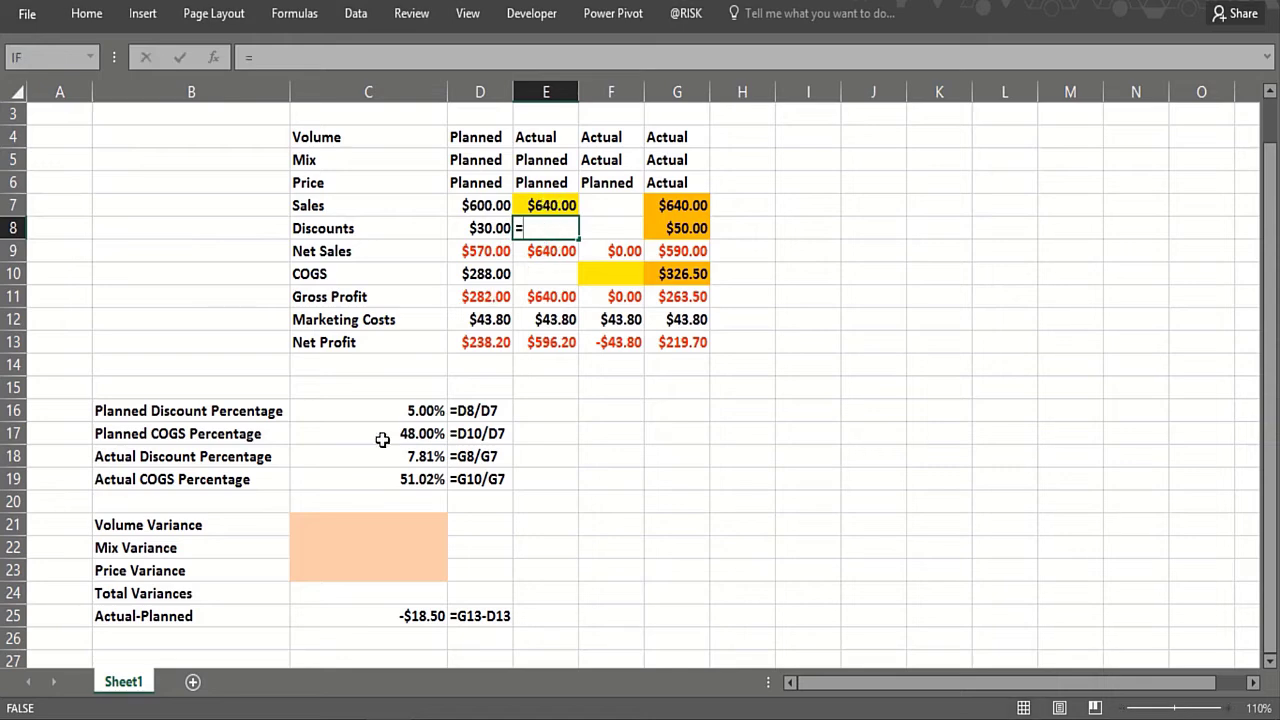
{"action": "left_click", "coordinate": [396, 411]}
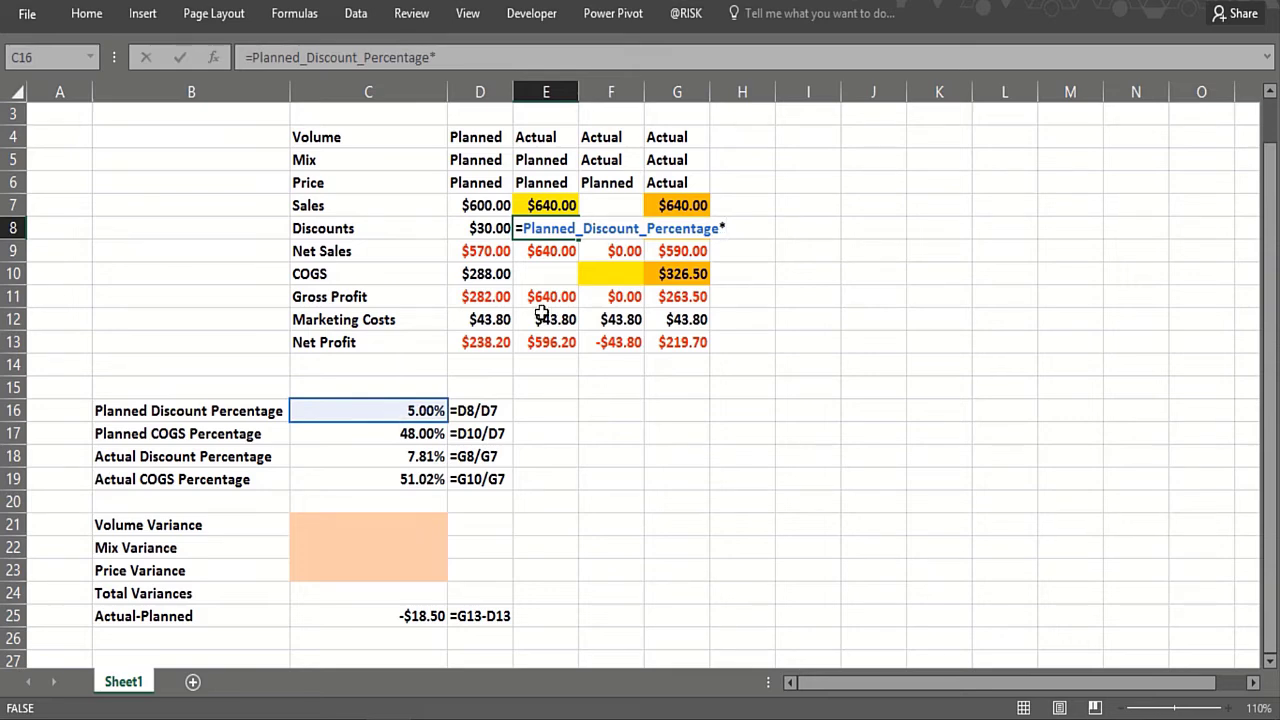
{"action": "left_click", "coordinate": [549, 204]}
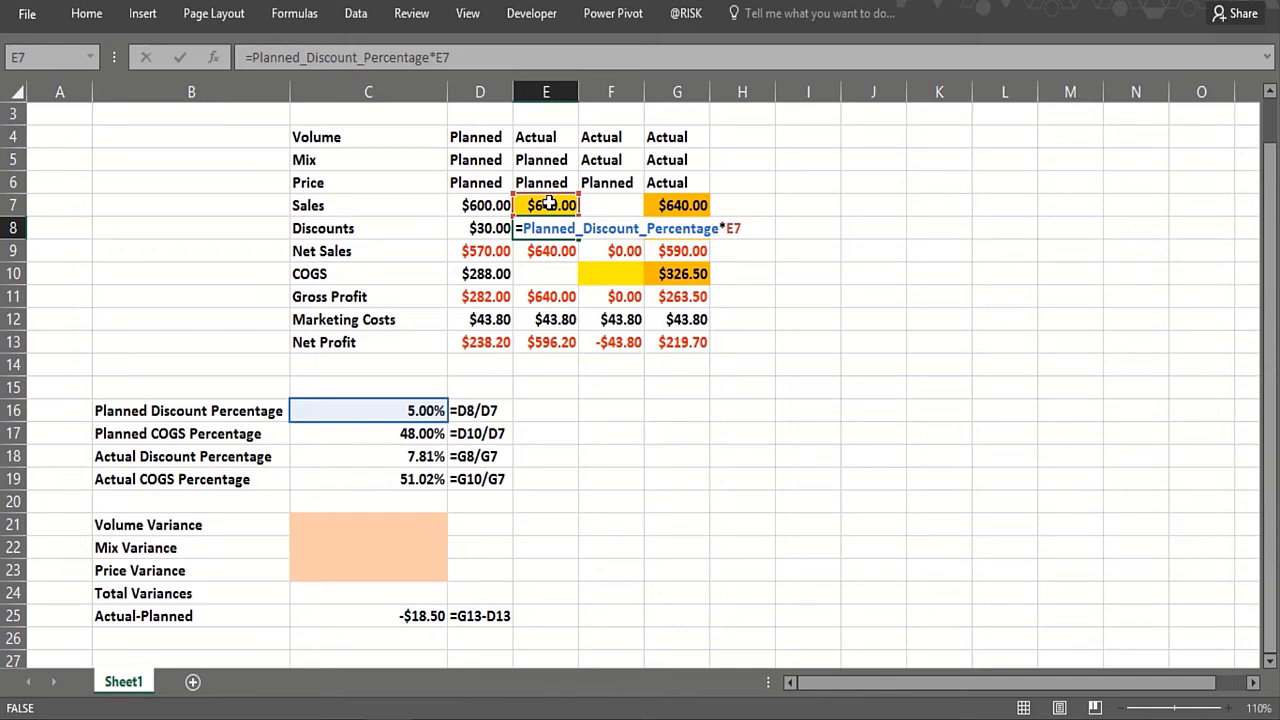
{"action": "key", "text": "Return"}
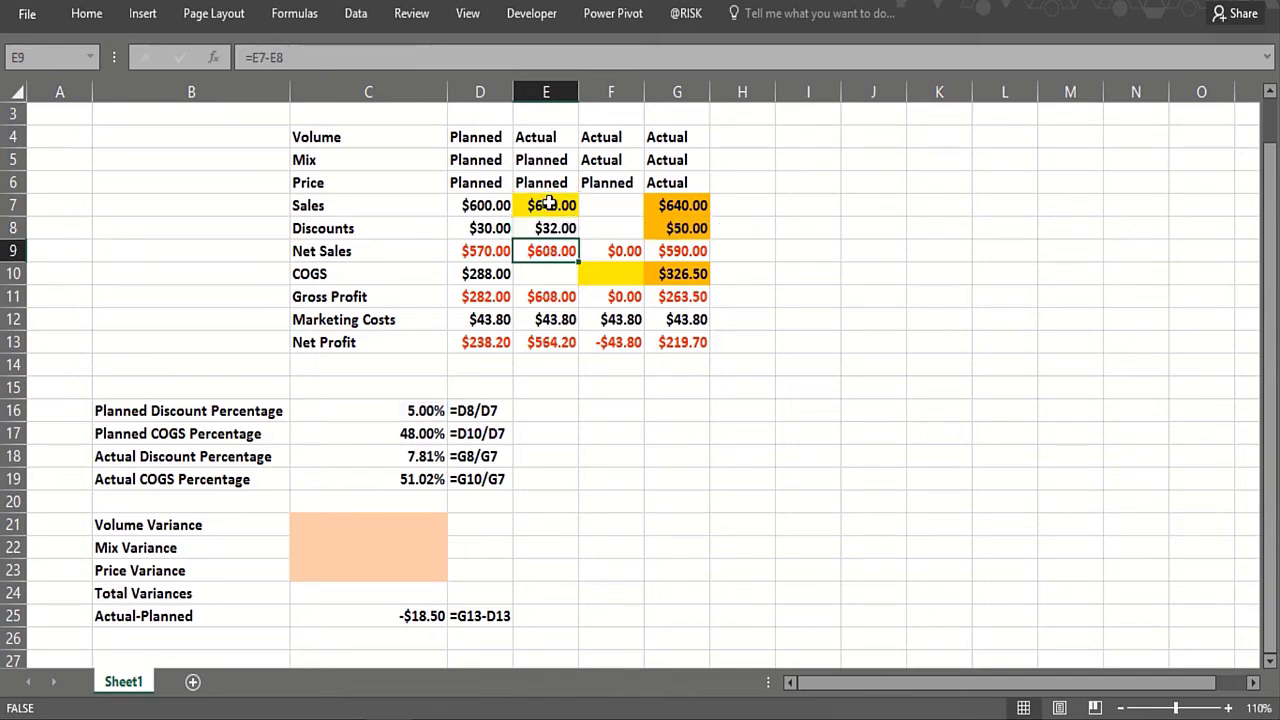
Step: Calculate the COGS in E10 as the planned COGS percentage times the column's sales, =COGS_Percentage*E7
{"action": "left_click", "coordinate": [554, 279]}
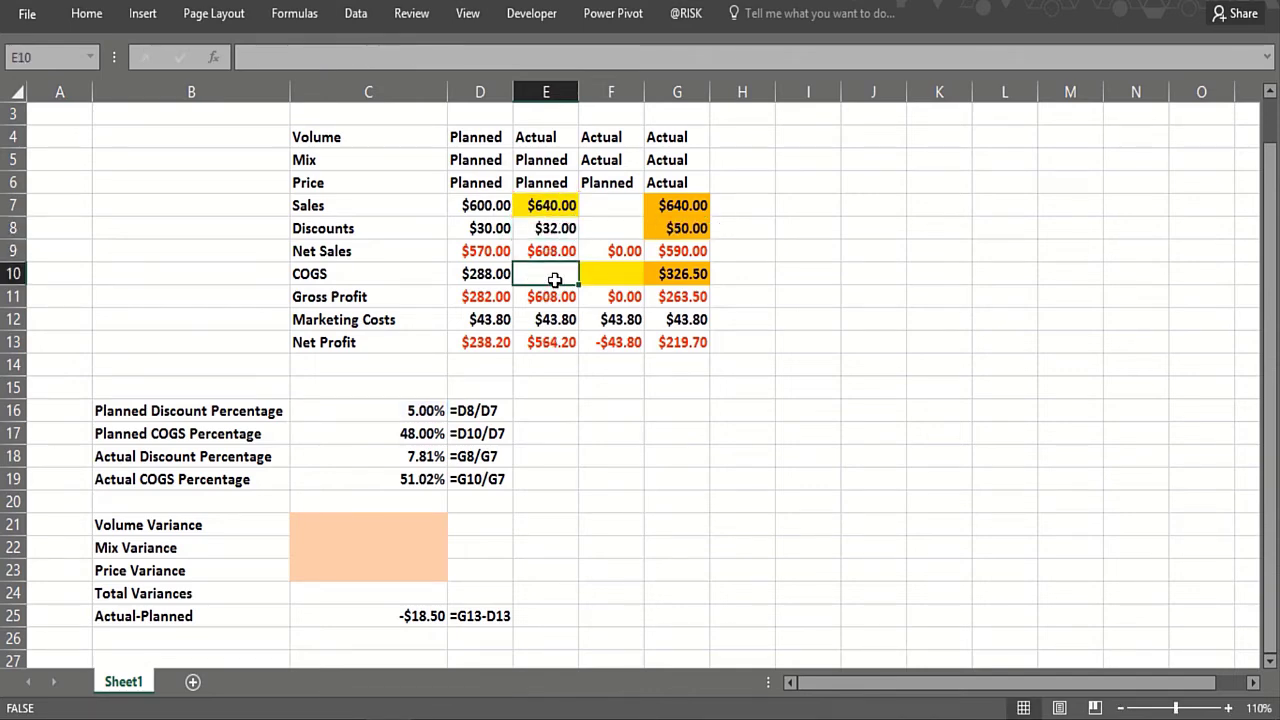
{"action": "type", "text": "="}
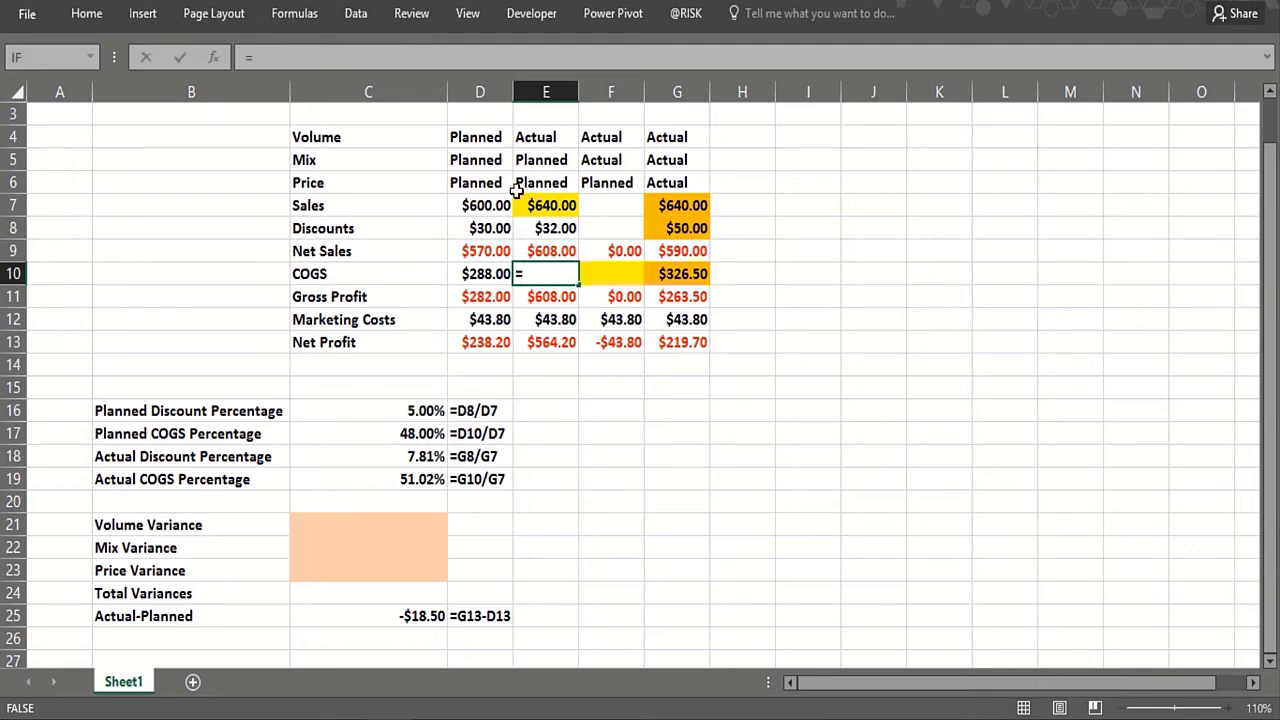
{"action": "left_click", "coordinate": [387, 434]}
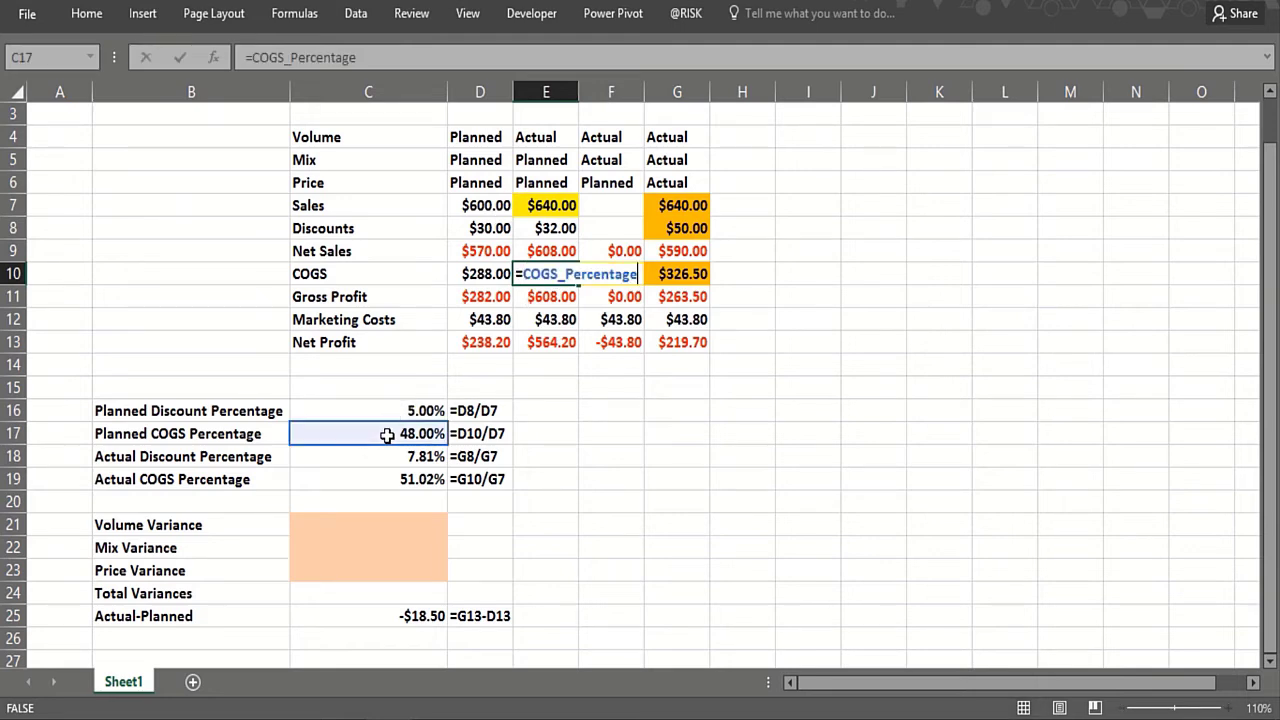
{"action": "type", "text": "*"}
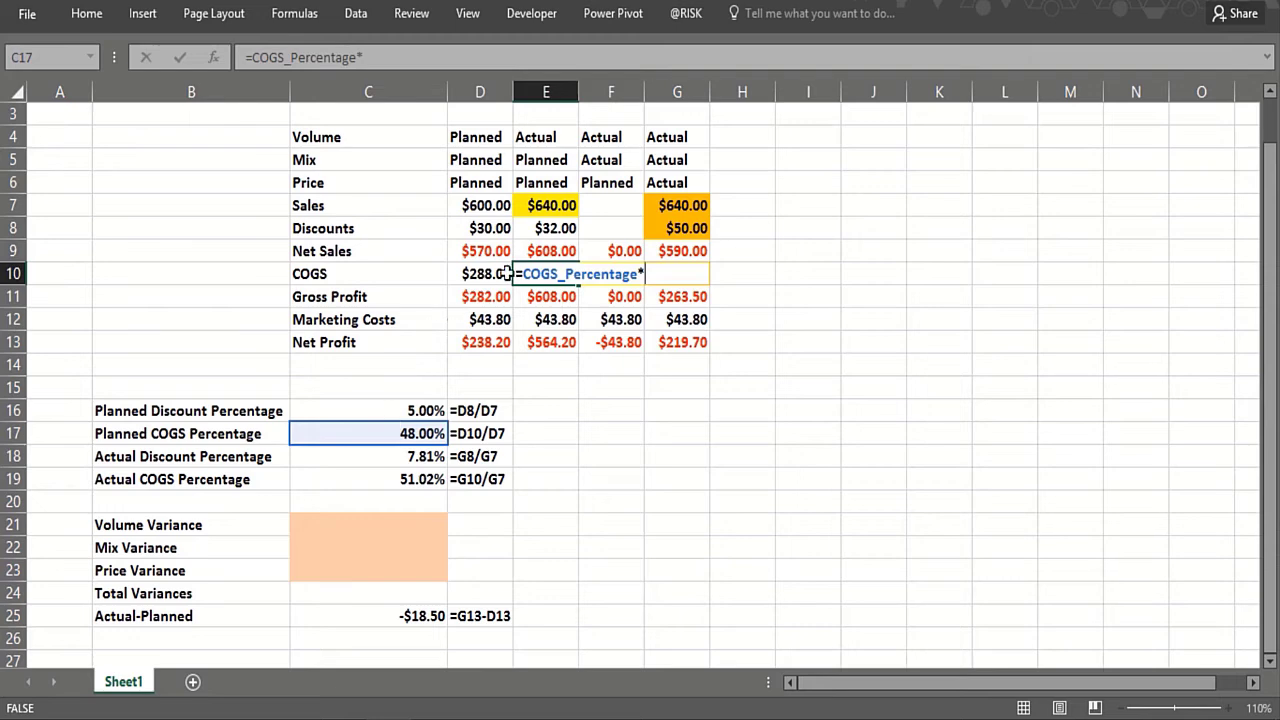
{"action": "left_click", "coordinate": [532, 205]}
{"action": "key", "text": "Return"}
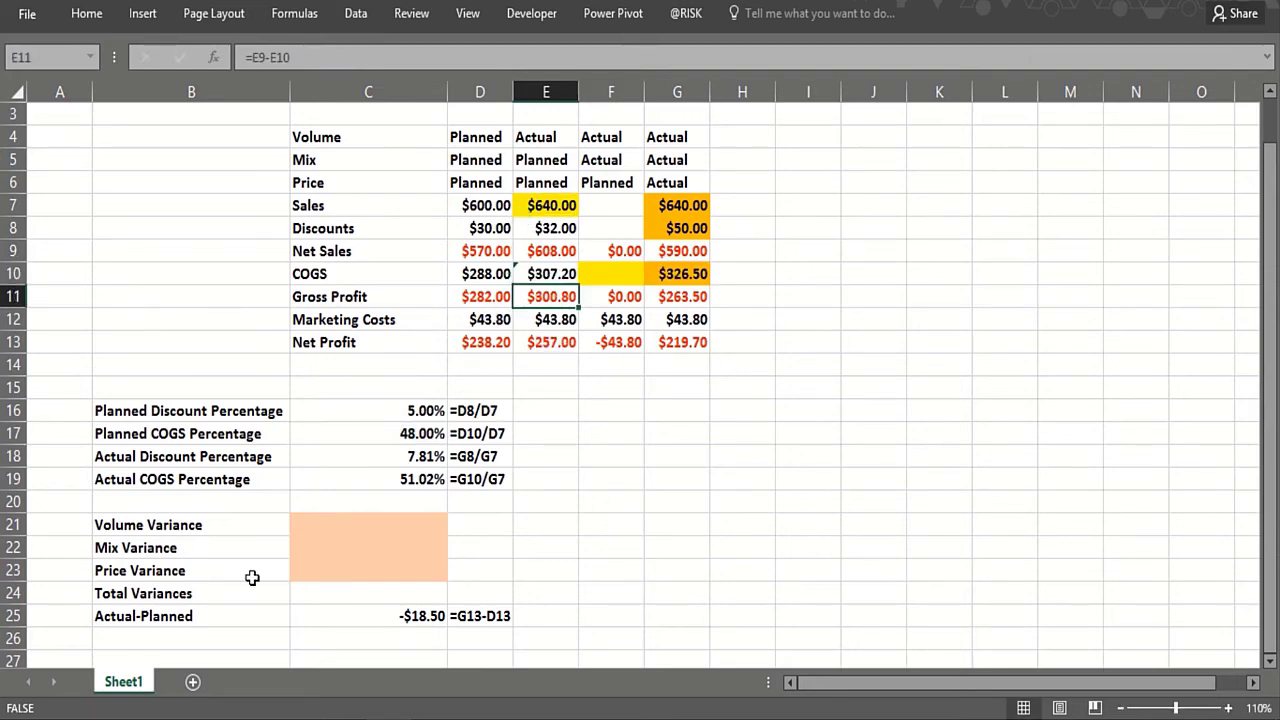
Step: Calculate the Volume Variance in C21 as the column E net profit minus the planned net profit, =E13-D13
{"action": "left_click", "coordinate": [362, 521]}
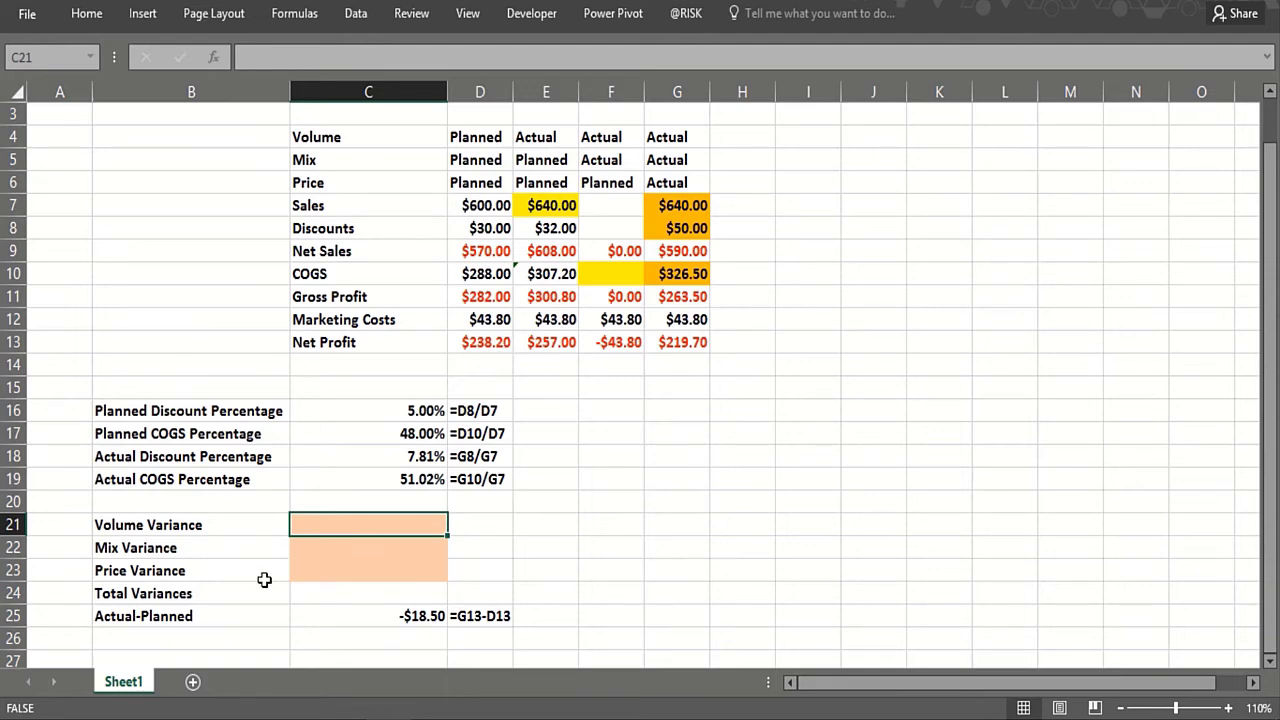
{"action": "type", "text": "="}
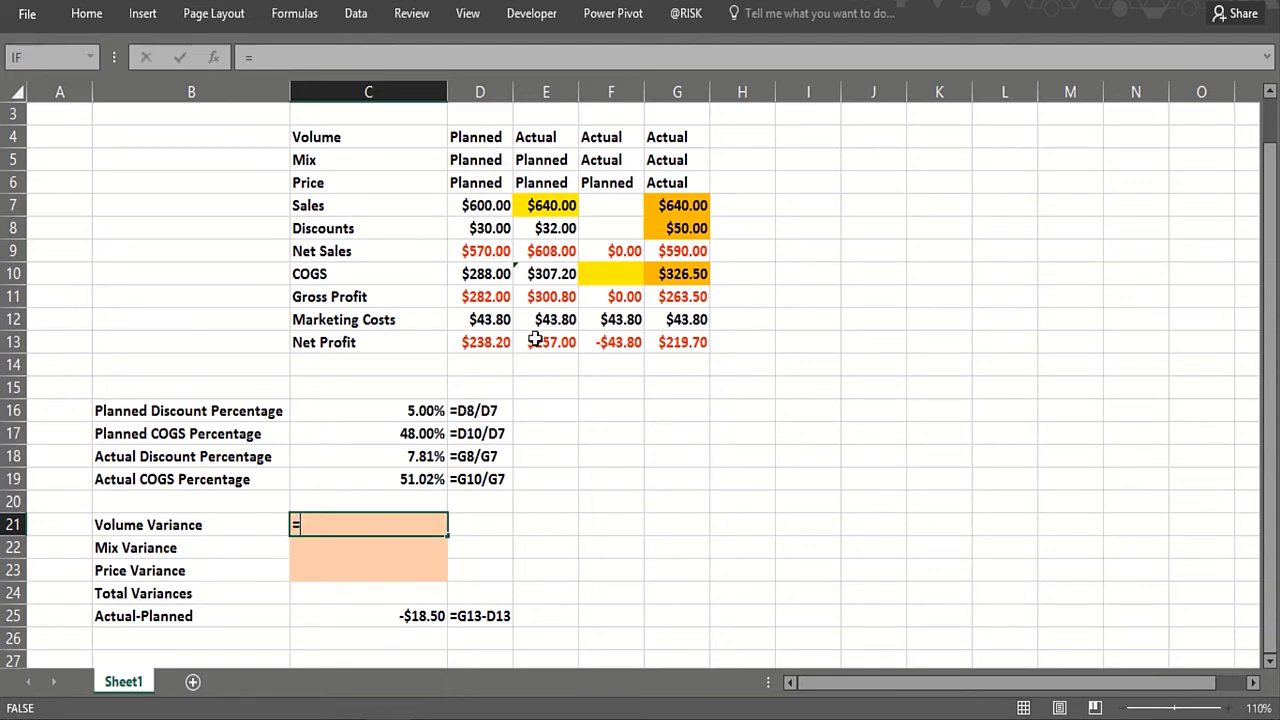
{"action": "left_click", "coordinate": [535, 340]}
{"action": "type", "text": "-"}
{"action": "left_click", "coordinate": [483, 342]}
{"action": "key", "text": "Return"}
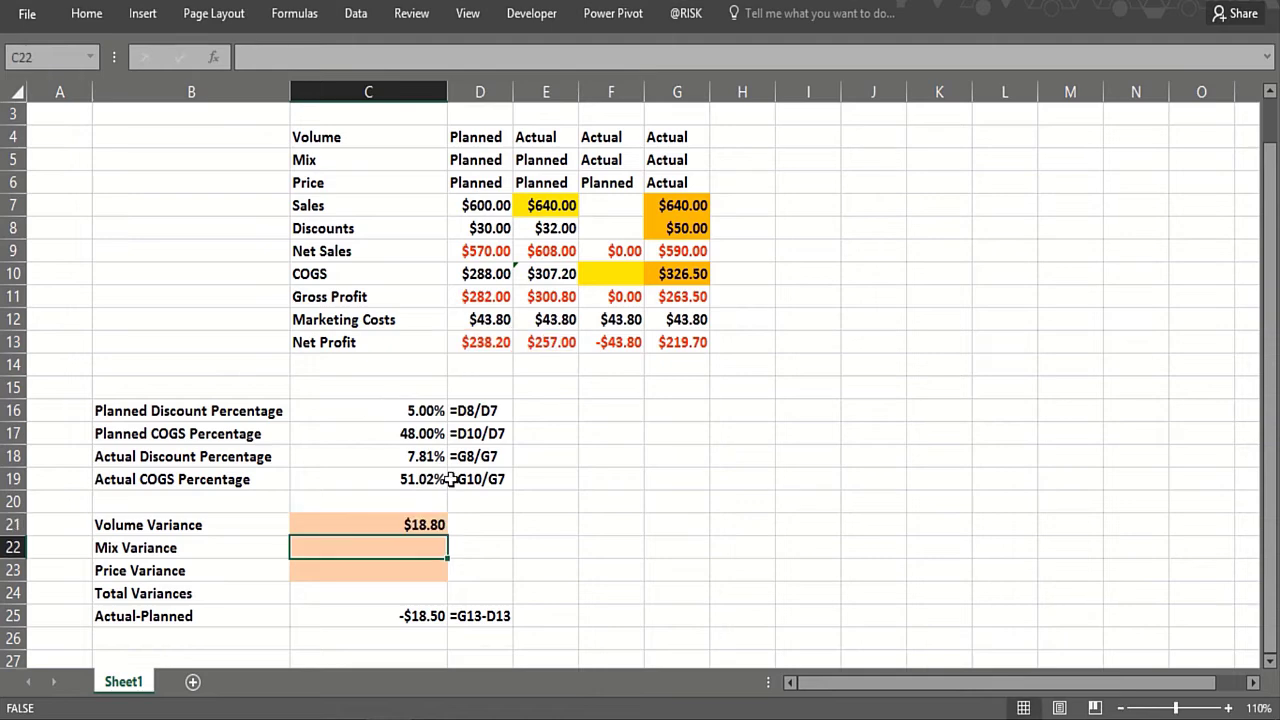
Step: Show the Volume Variance formula as text in D21 with FORMULATEXT referring to C21
{"action": "left_click", "coordinate": [481, 529]}
{"action": "type", "text": "=form"}
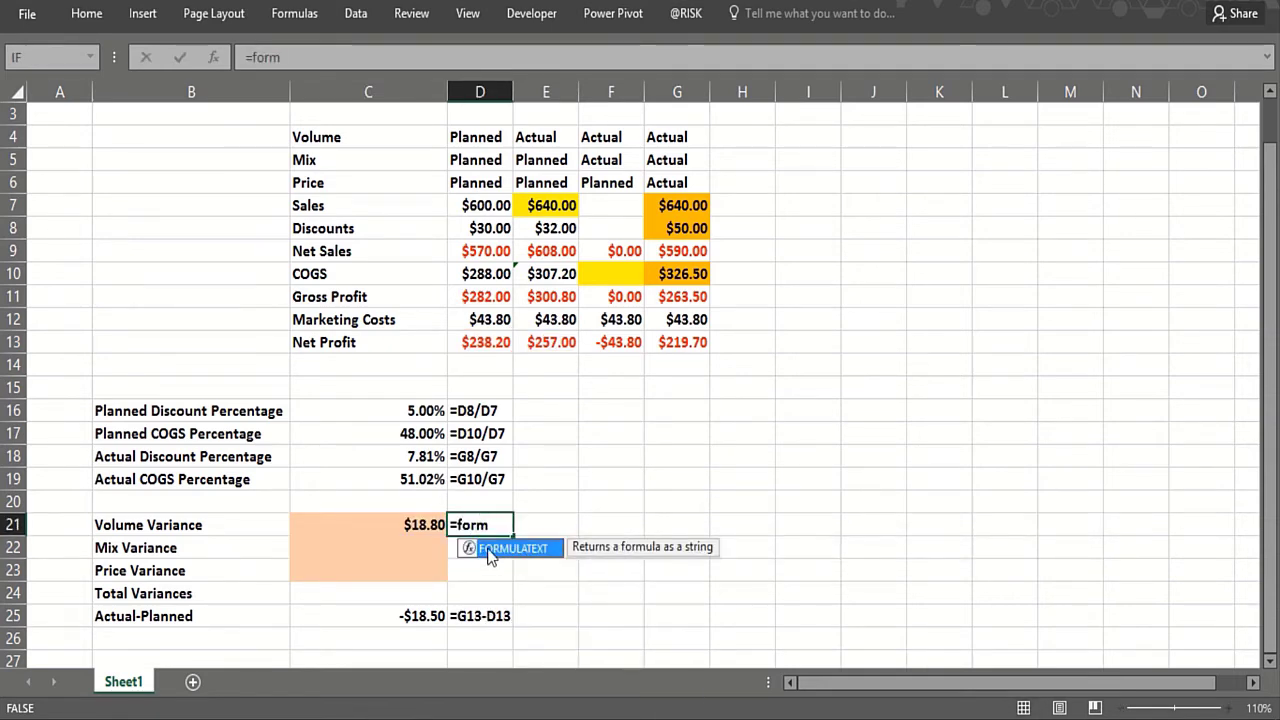
{"action": "key", "text": "Tab"}
{"action": "left_click", "coordinate": [397, 522]}
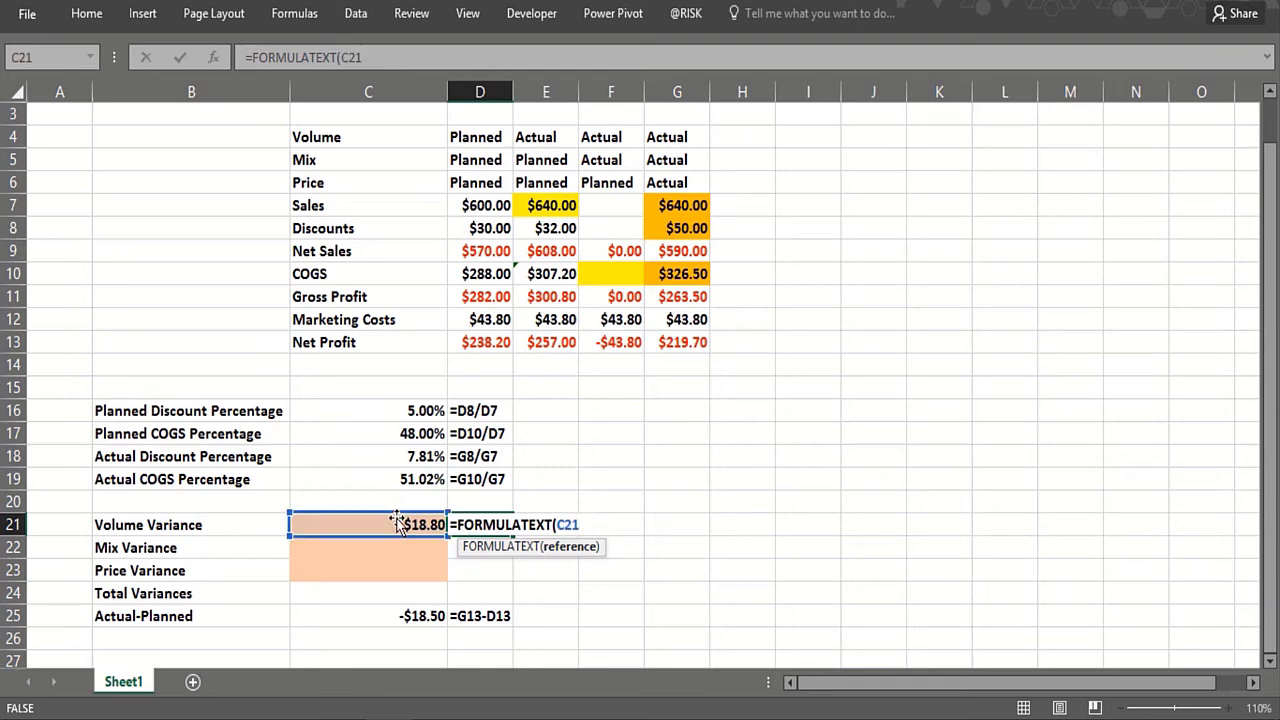
{"action": "type", "text": ")"}
{"action": "key", "text": "Return"}
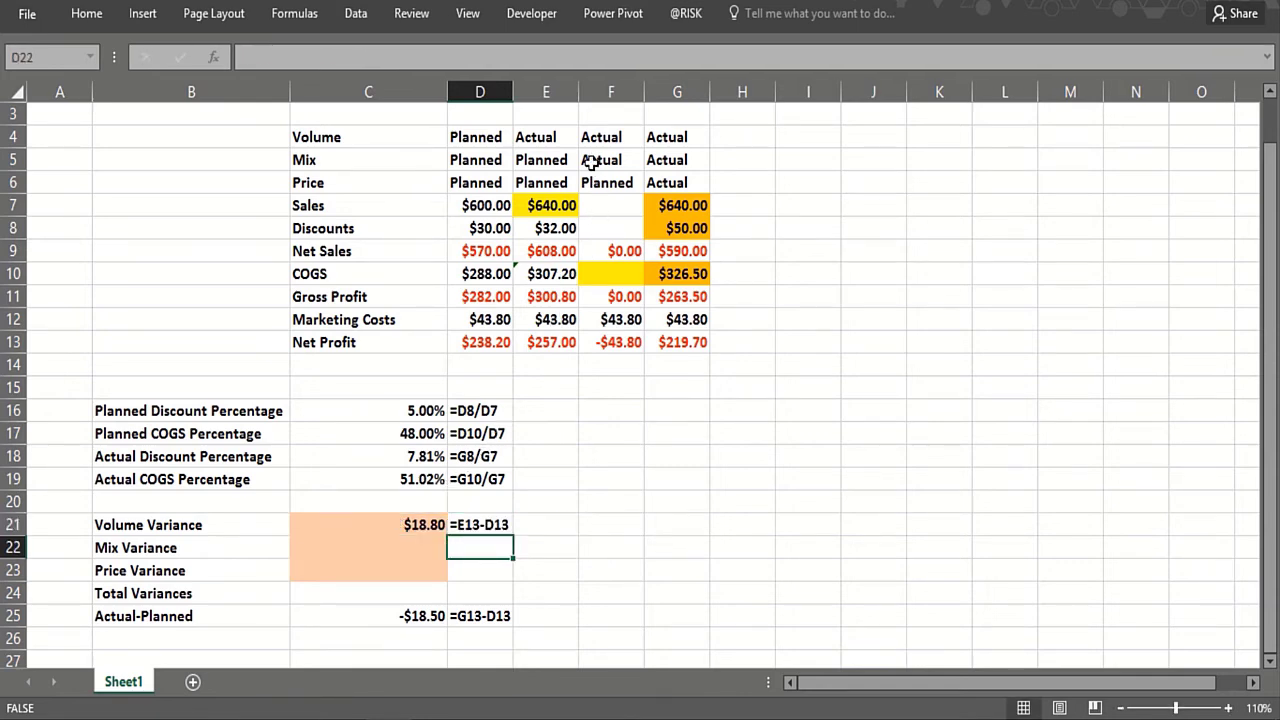
Step: Enter sales of 640 in F7 for the column with actual volume, actual mix and planned price
{"action": "left_click", "coordinate": [594, 274]}
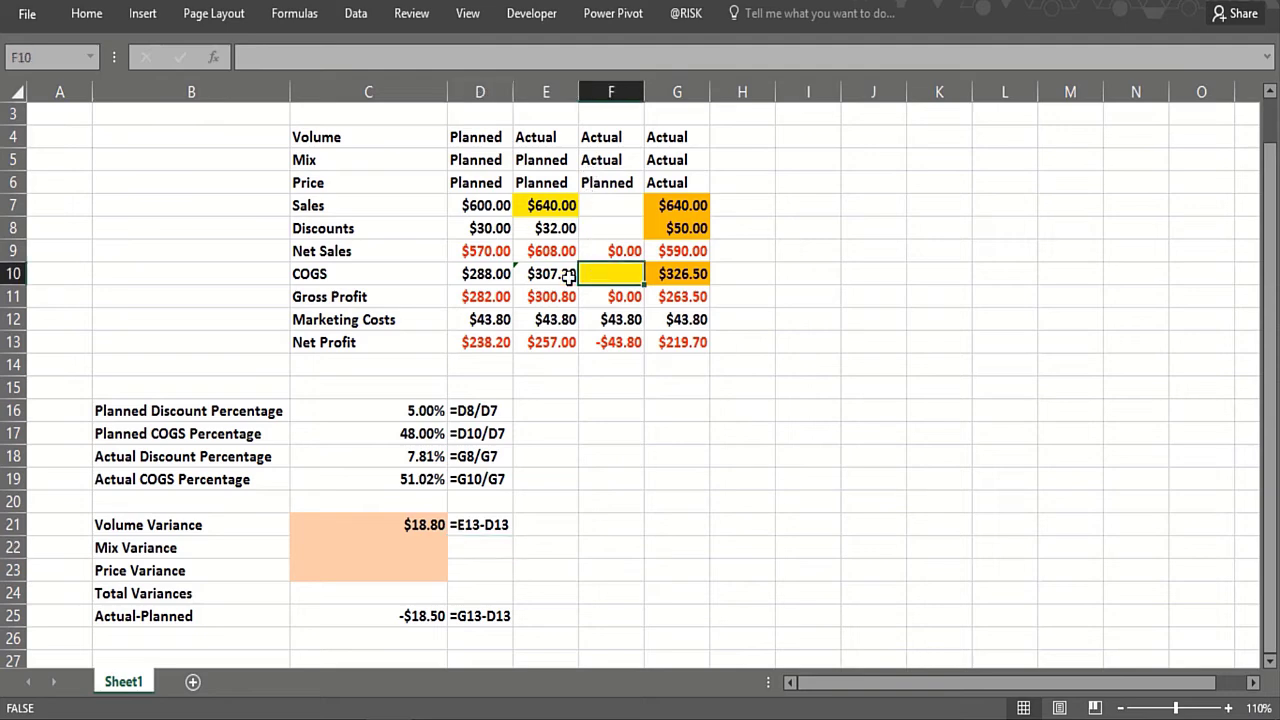
{"action": "left_click", "coordinate": [597, 200]}
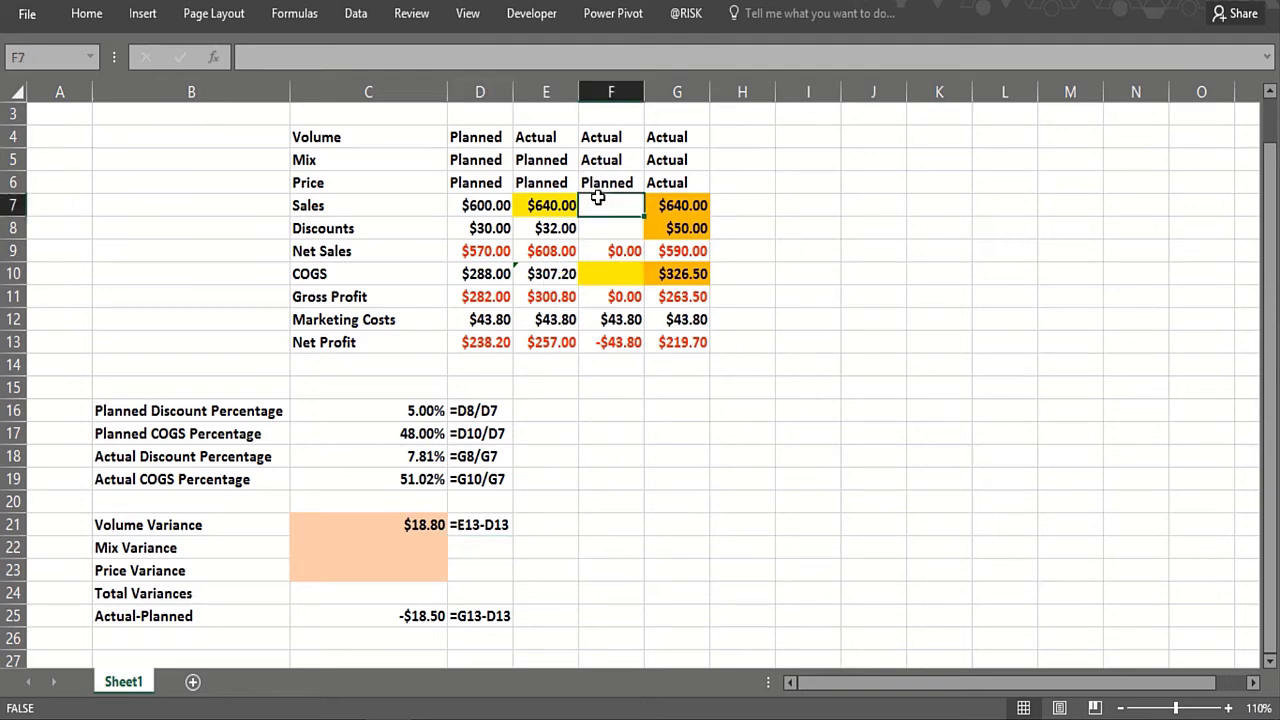
{"action": "type", "text": "640"}
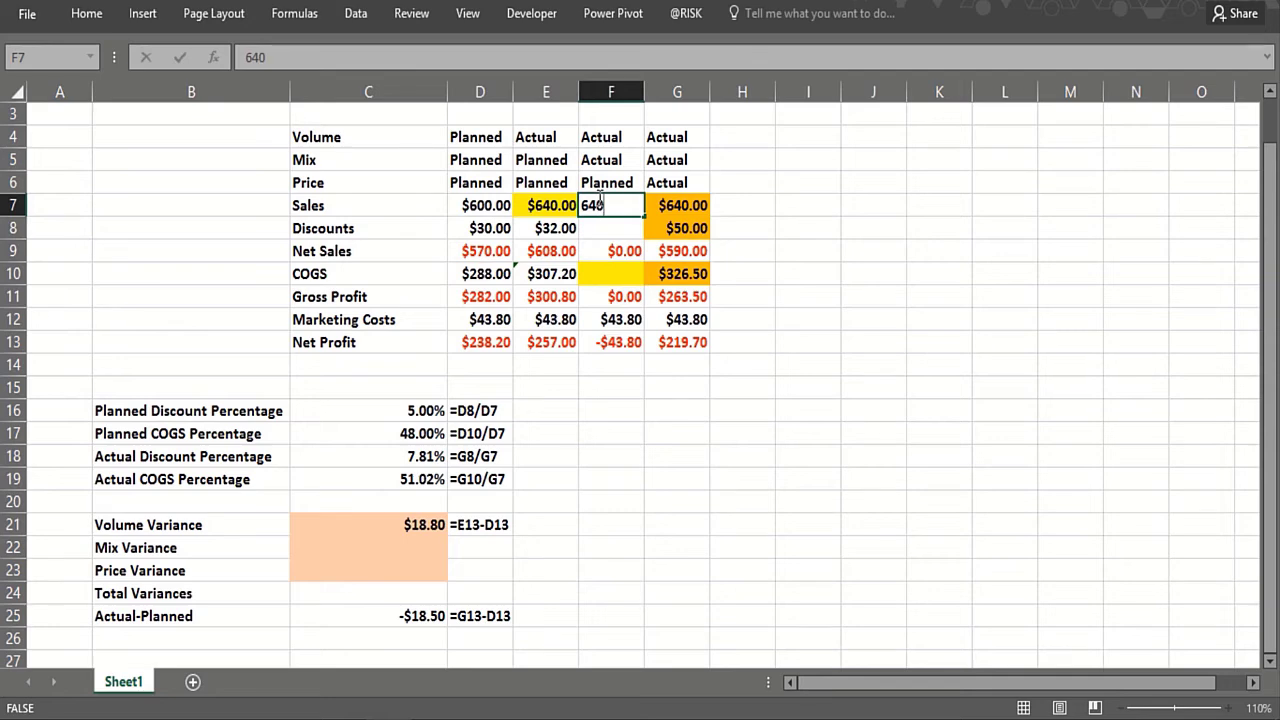
{"action": "key", "text": "Return"}
Step: Calculate the COGS in F10 as the Actual COGS Percentage times the column's sales, =C19*F7
{"action": "left_click", "coordinate": [613, 274]}
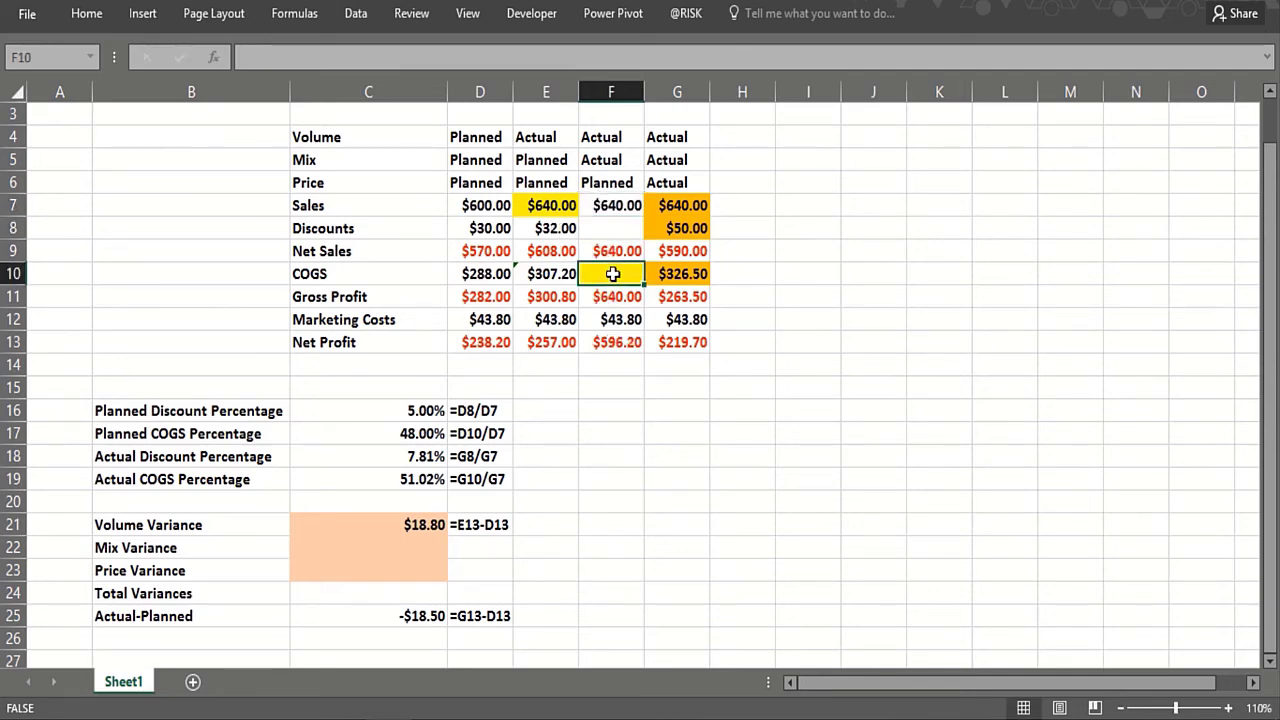
{"action": "type", "text": "="}
{"action": "left_click", "coordinate": [375, 479]}
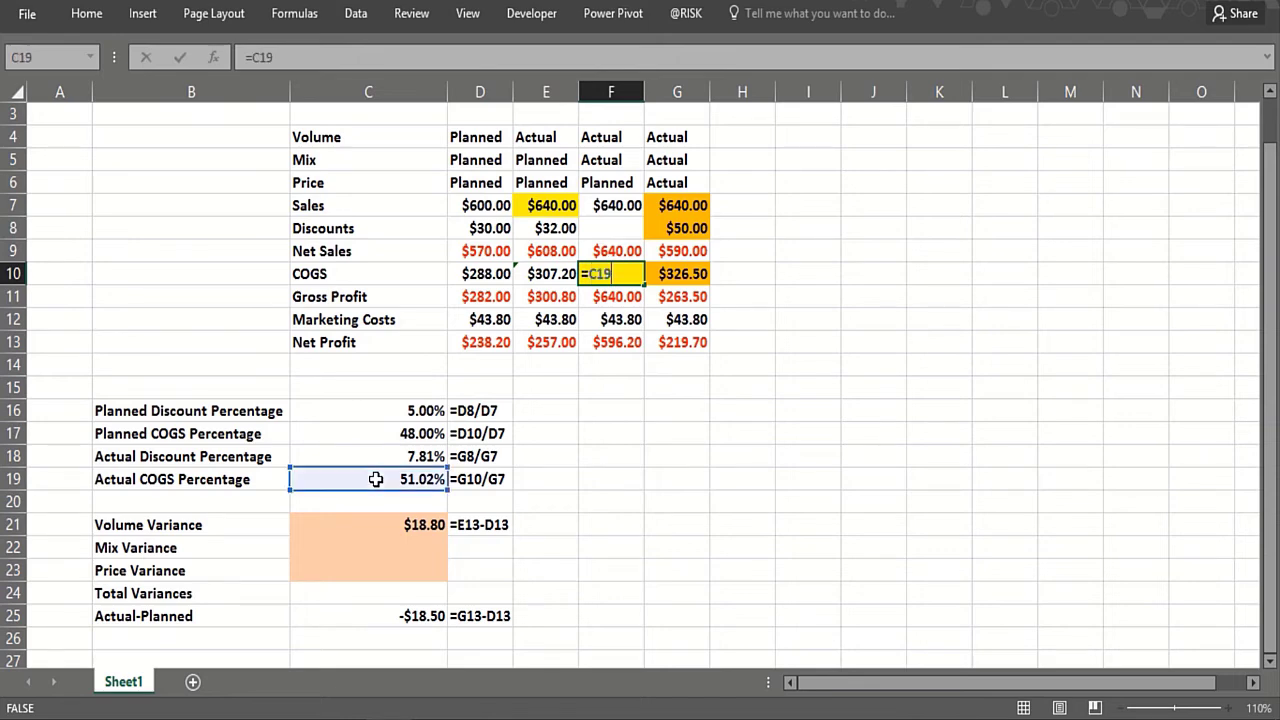
{"action": "type", "text": "*"}
{"action": "left_click", "coordinate": [598, 205]}
{"action": "key", "text": "Return"}
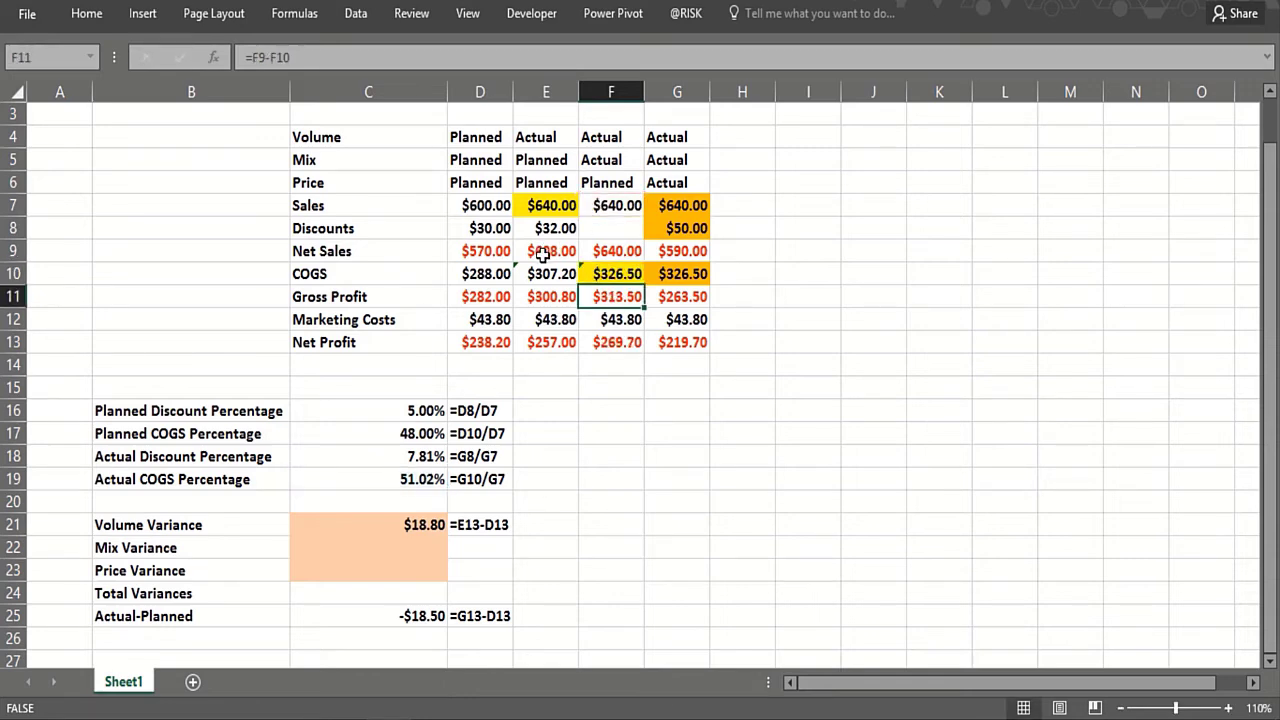
Step: Calculate the discounts in F8 as the planned discount percentage times the column's sales, =Planned_Discount_Percentage*F7
{"action": "left_click", "coordinate": [603, 228]}
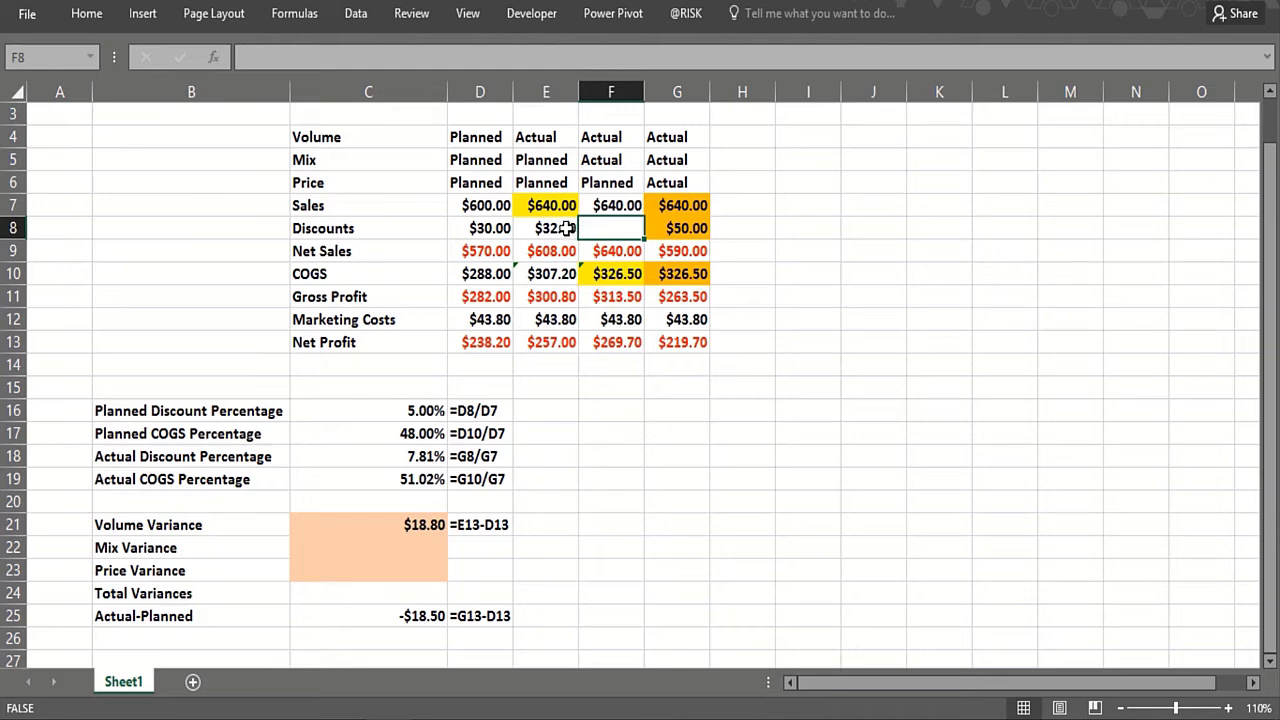
{"action": "type", "text": "="}
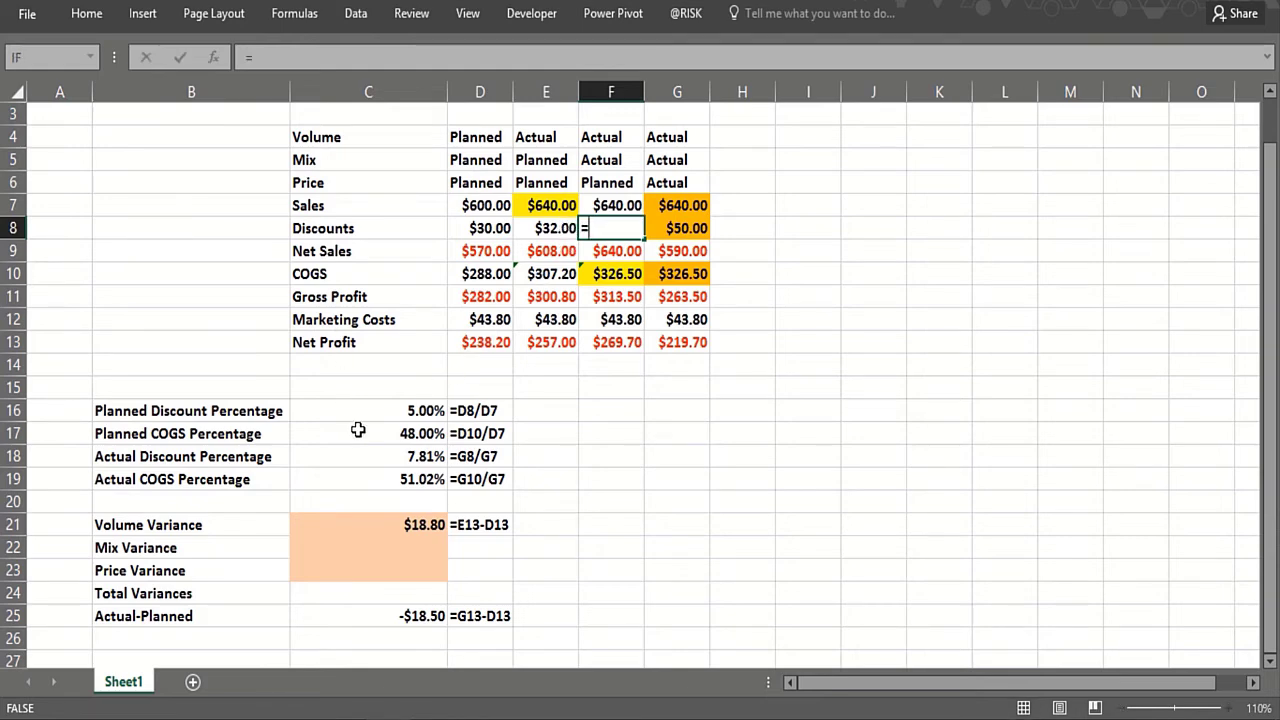
{"action": "left_click", "coordinate": [384, 414]}
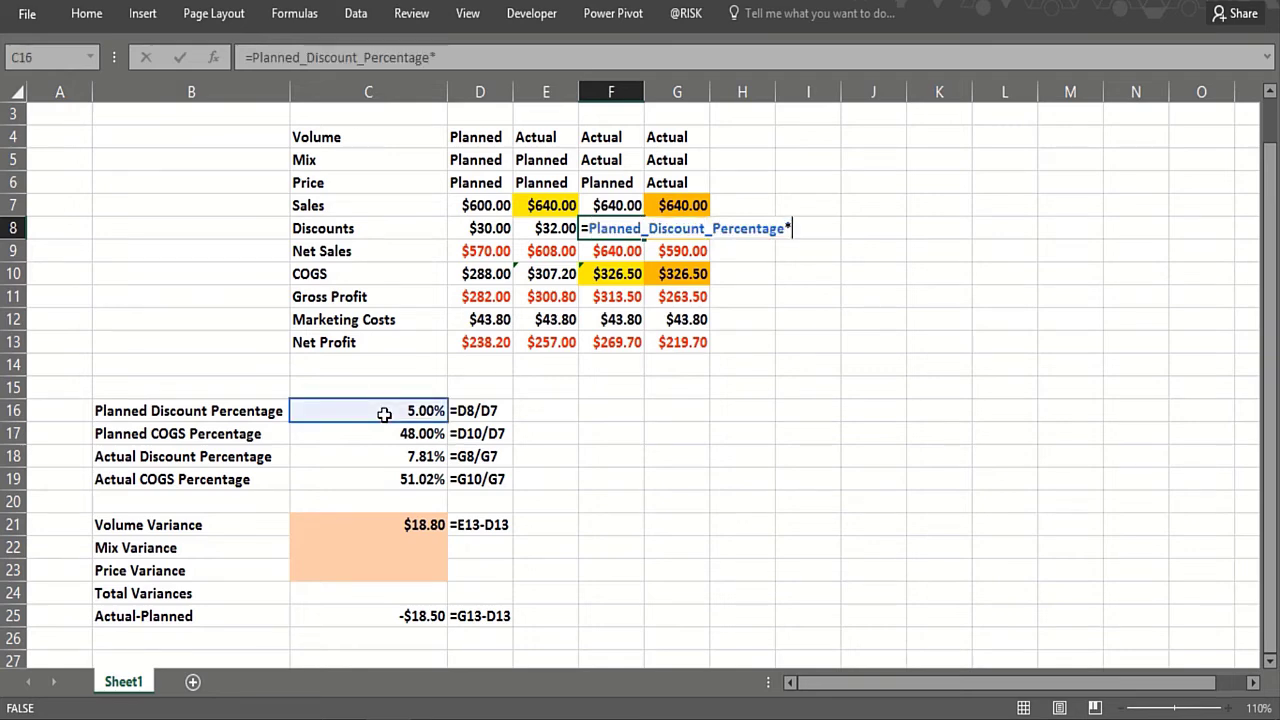
{"action": "type", "text": "*"}
{"action": "left_click", "coordinate": [608, 204]}
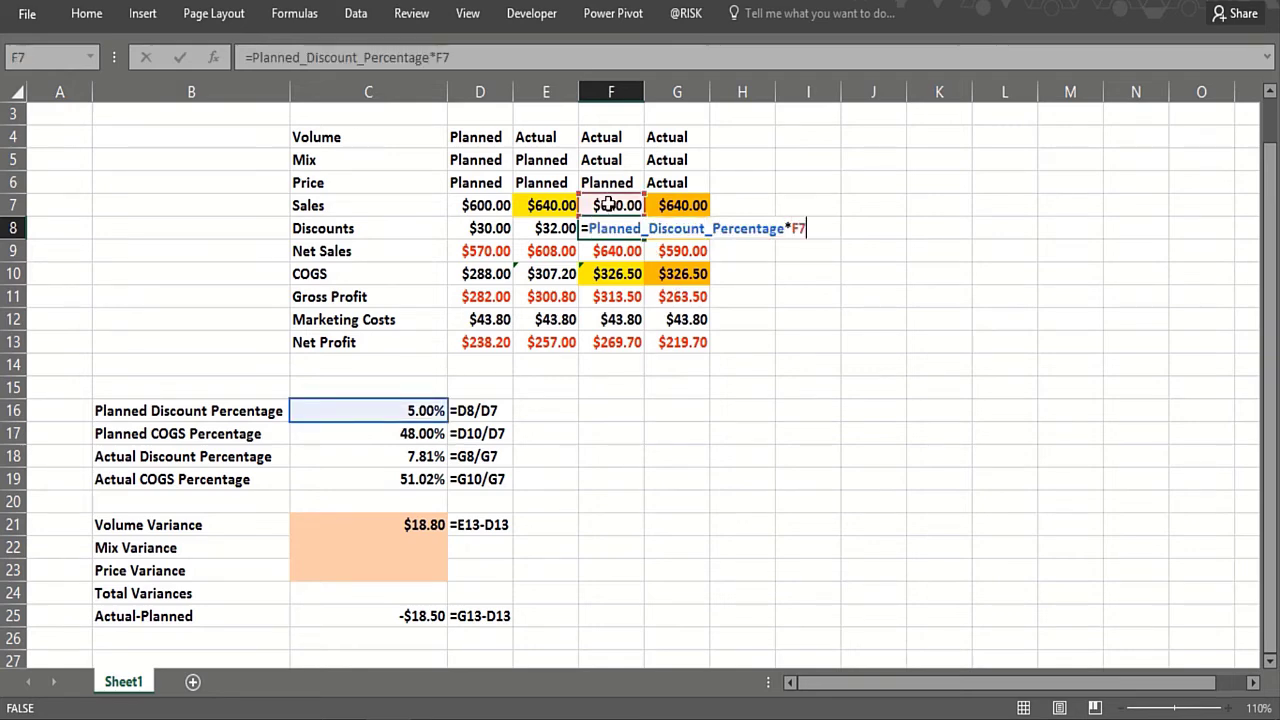
{"action": "key", "text": "Return"}
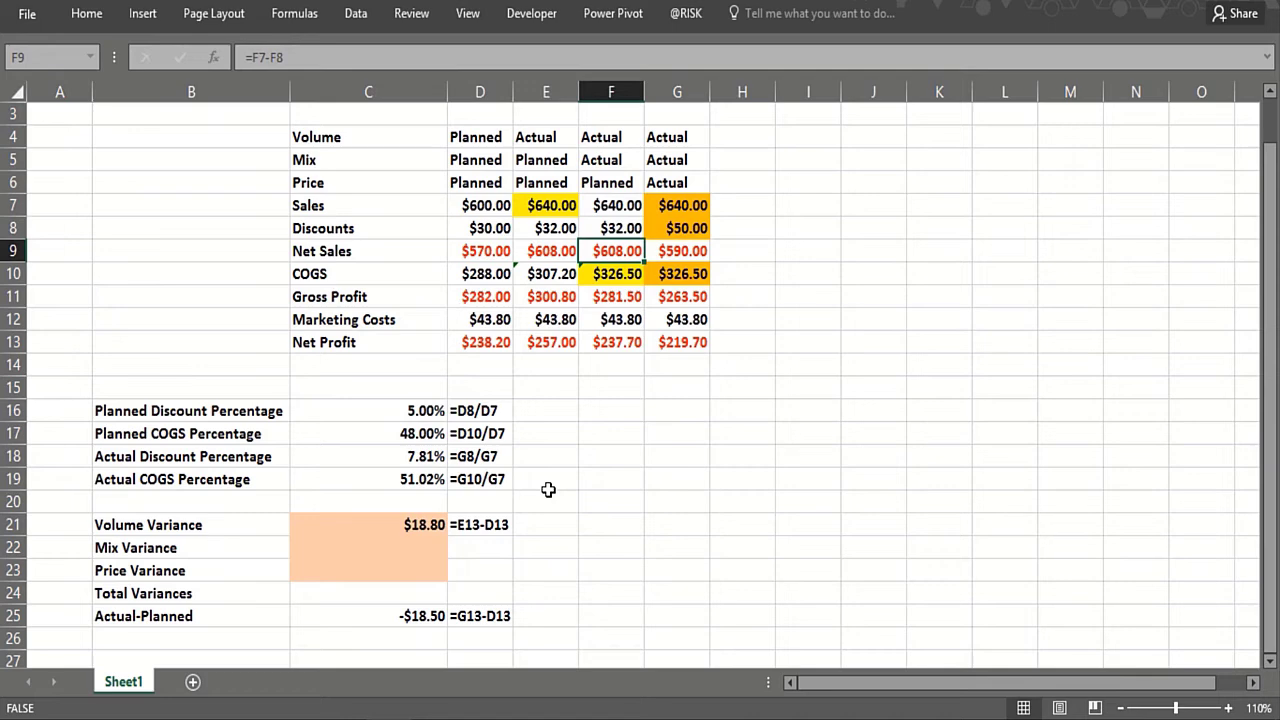
Step: Calculate the Mix Variance in C22 as the difference between the column F and column E net profits, =F13-E13
{"action": "left_click", "coordinate": [391, 548]}
{"action": "type", "text": "="}
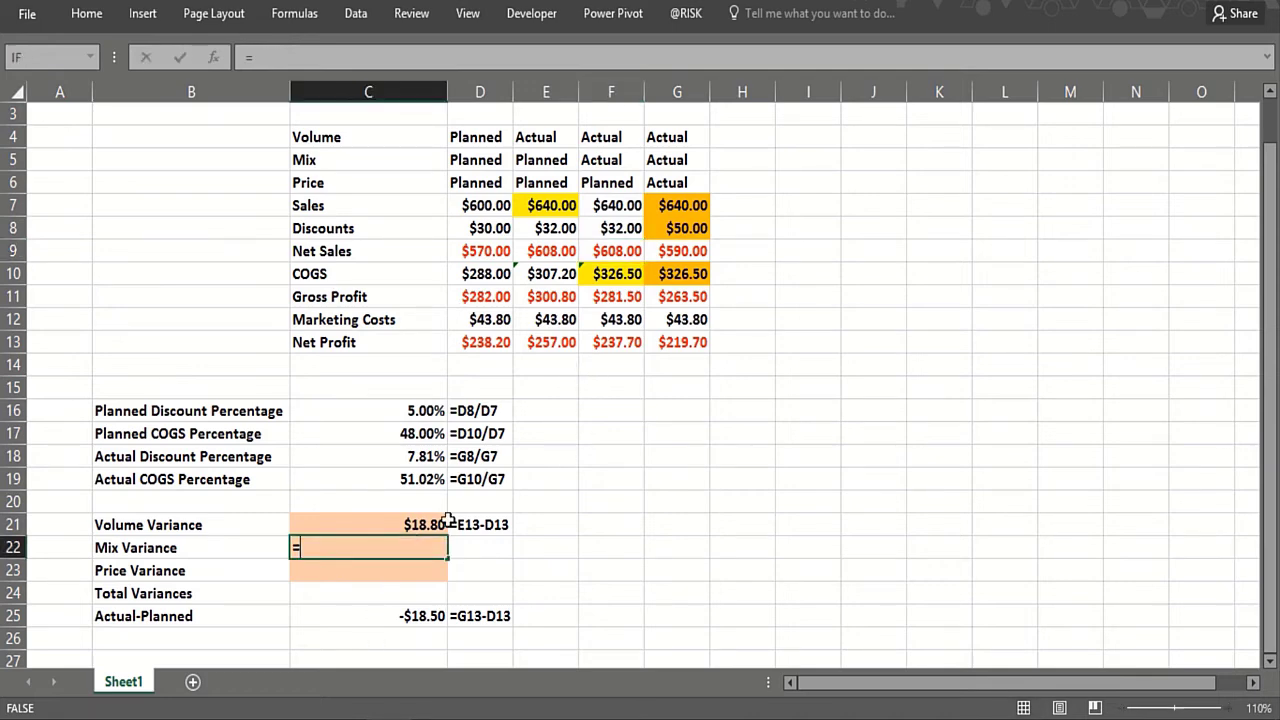
{"action": "left_click", "coordinate": [605, 345]}
{"action": "type", "text": "-"}
{"action": "left_click", "coordinate": [554, 340]}
{"action": "key", "text": "Return"}
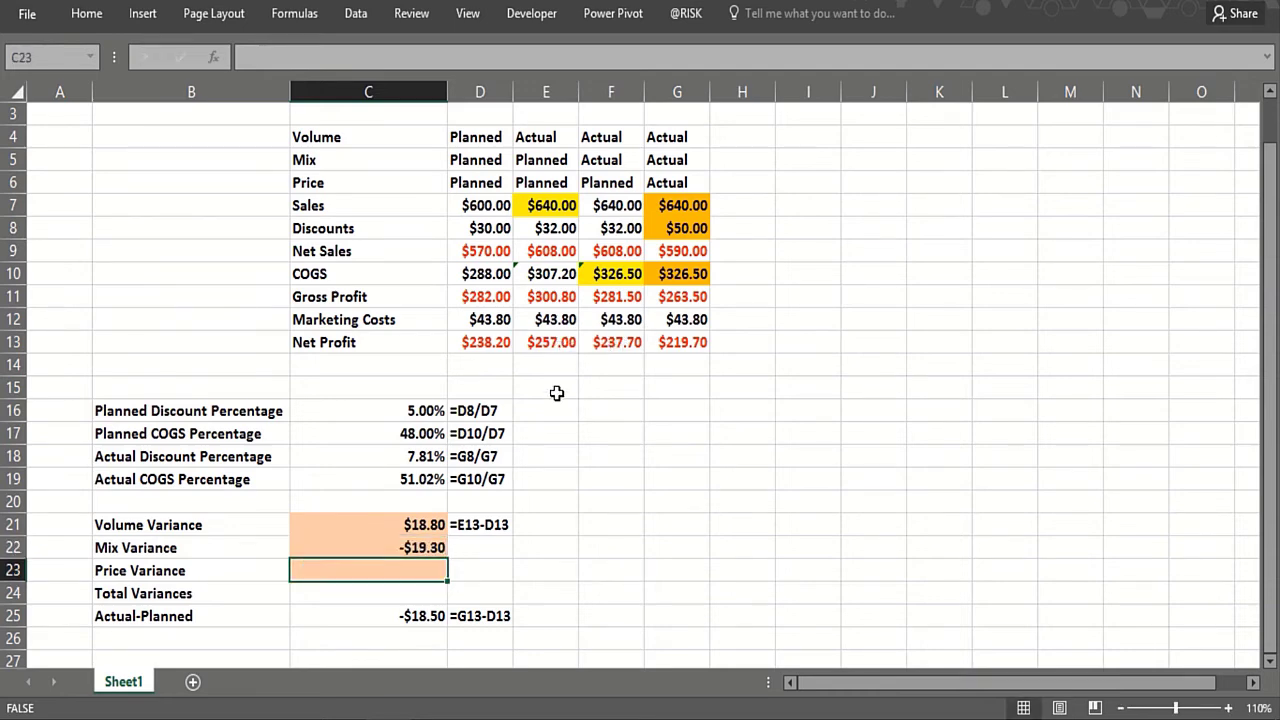
Step: Copy the FORMULATEXT formula from D21 down to D22 to show the Mix Variance formula
{"action": "left_click", "coordinate": [517, 524]}
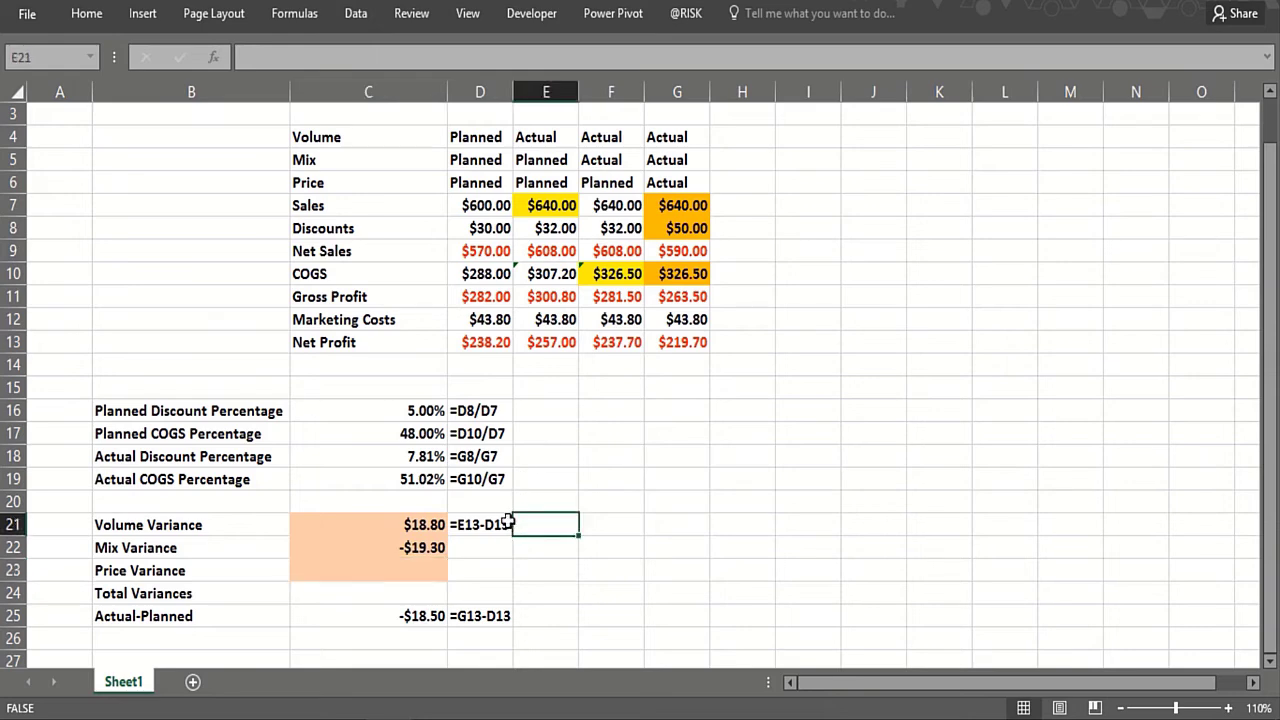
{"action": "left_click", "coordinate": [509, 530]}
{"action": "left_click_drag", "start_coordinate": [516, 540], "coordinate": [516, 562]}
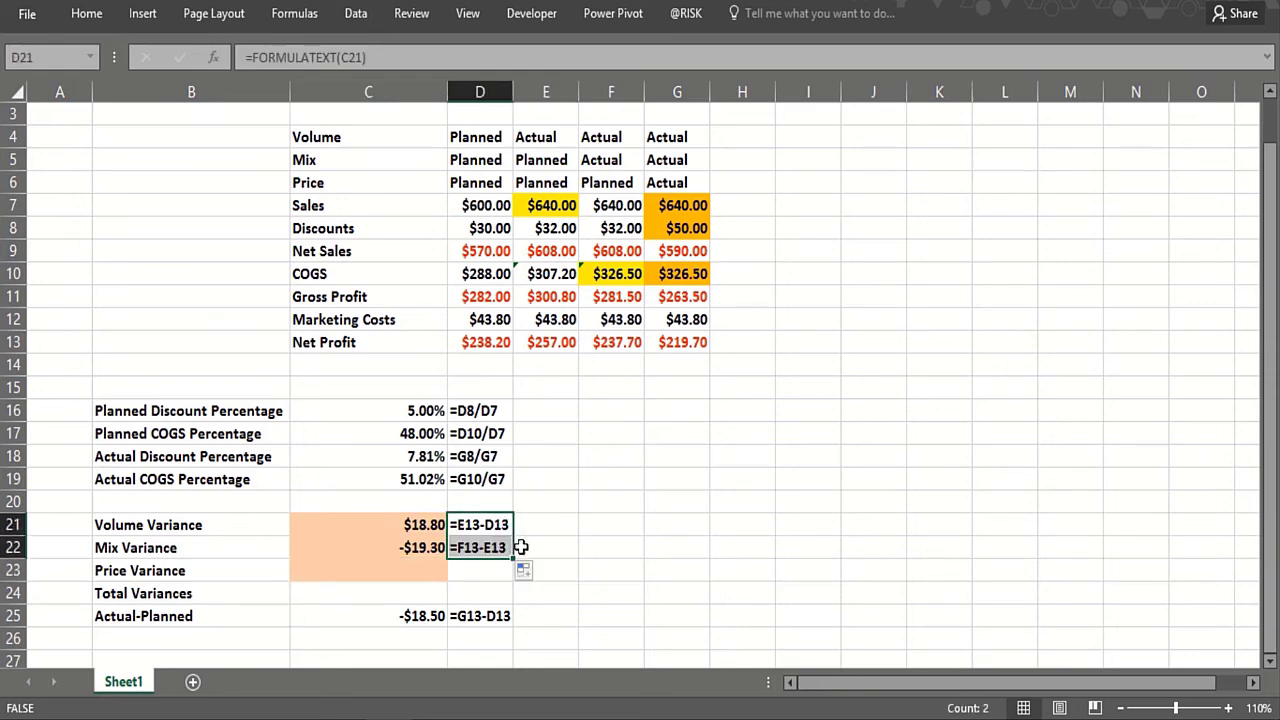
{"action": "left_click", "coordinate": [632, 474]}
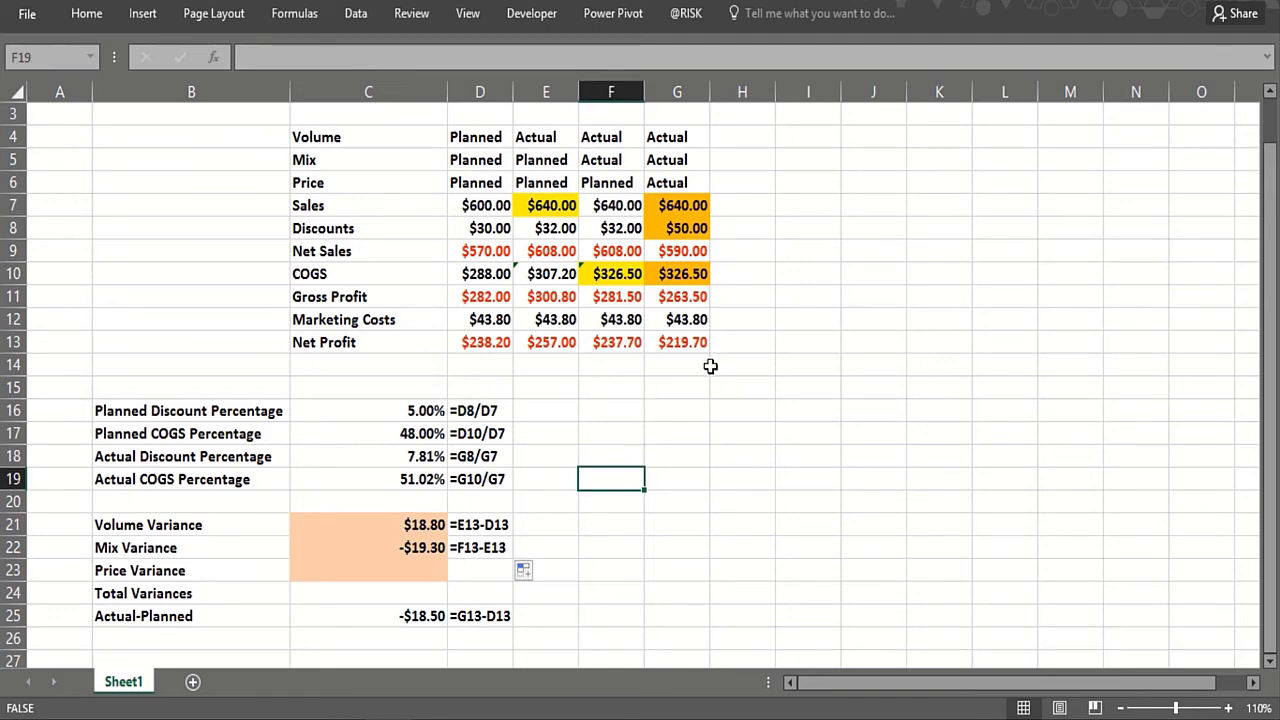
Step: Calculate the Price Variance in C23 as the actual net profit minus the column F net profit, =G13-F13
{"action": "left_click", "coordinate": [393, 572]}
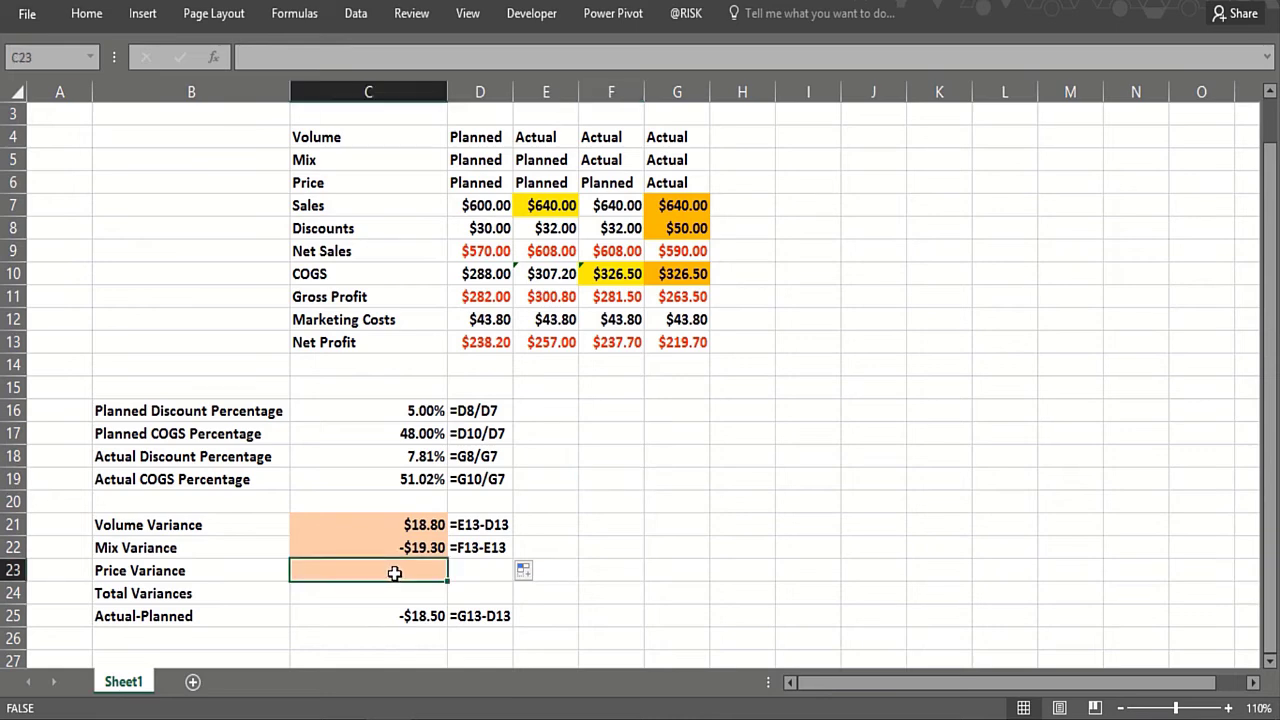
{"action": "type", "text": "="}
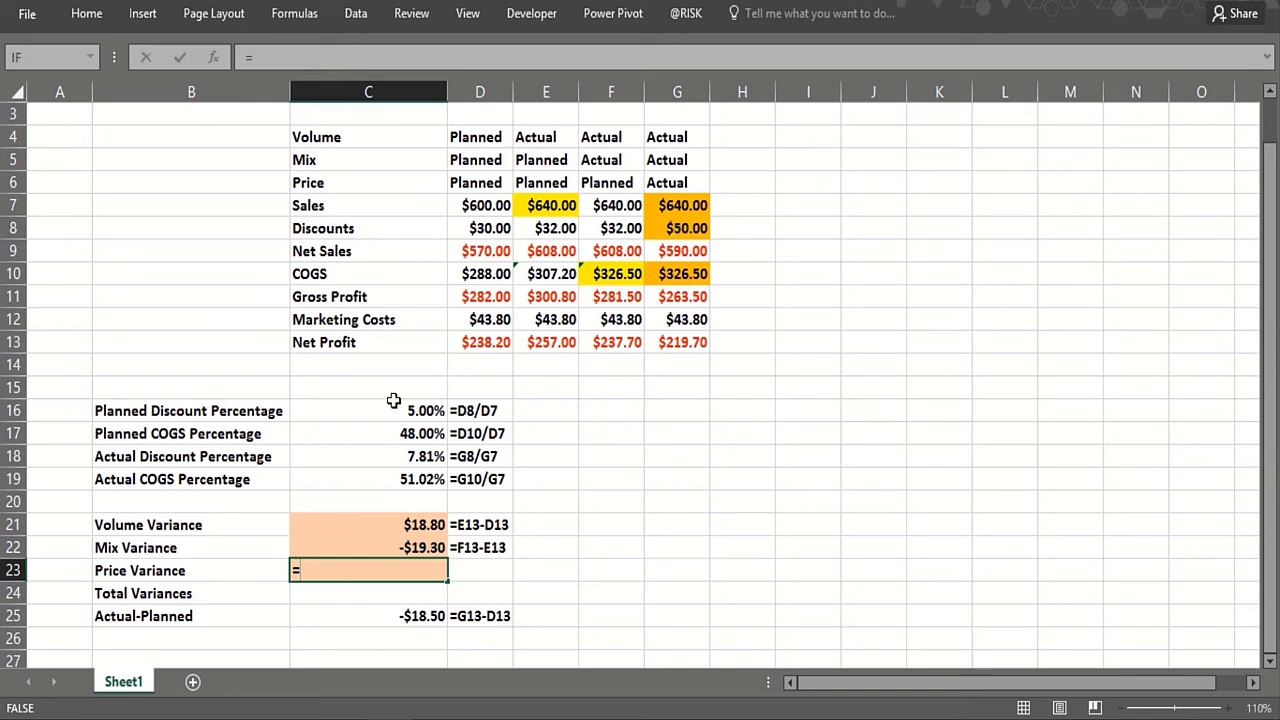
{"action": "left_click", "coordinate": [612, 344]}
{"action": "type", "text": "-"}
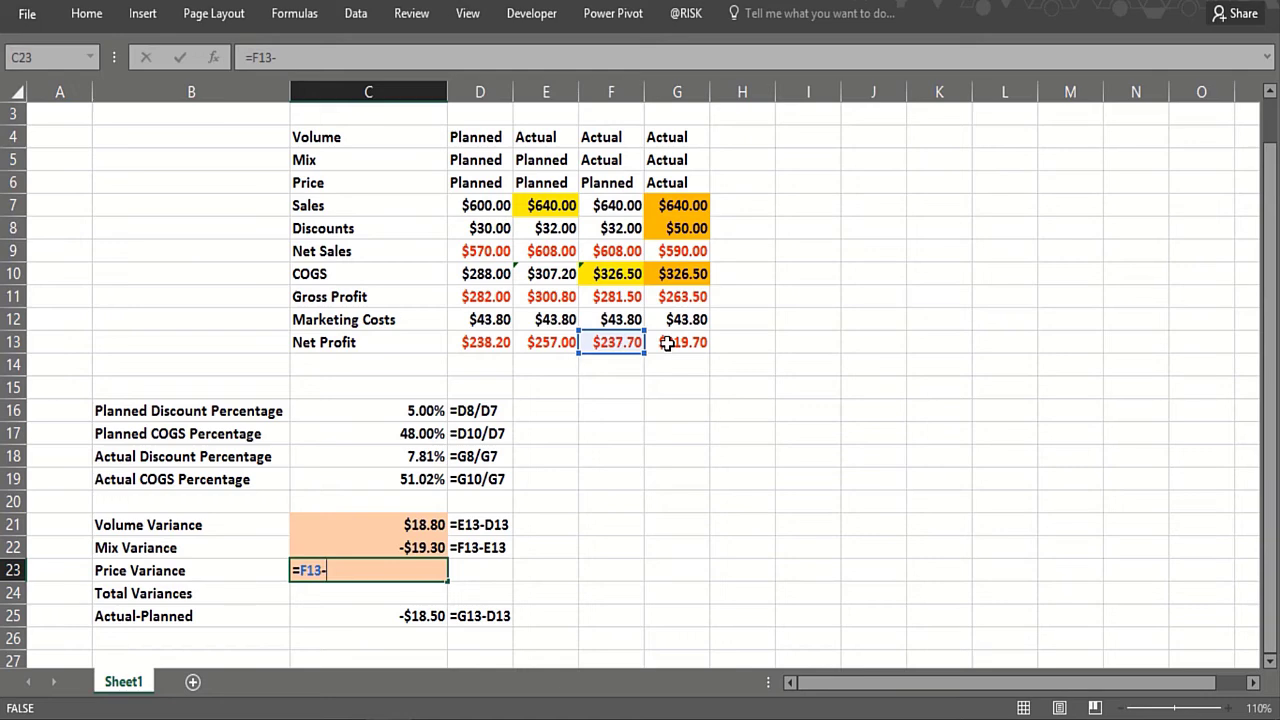
{"action": "key", "text": "BackSpace"}
{"action": "key", "text": "BackSpace"}
{"action": "key", "text": "BackSpace"}
{"action": "key", "text": "BackSpace"}
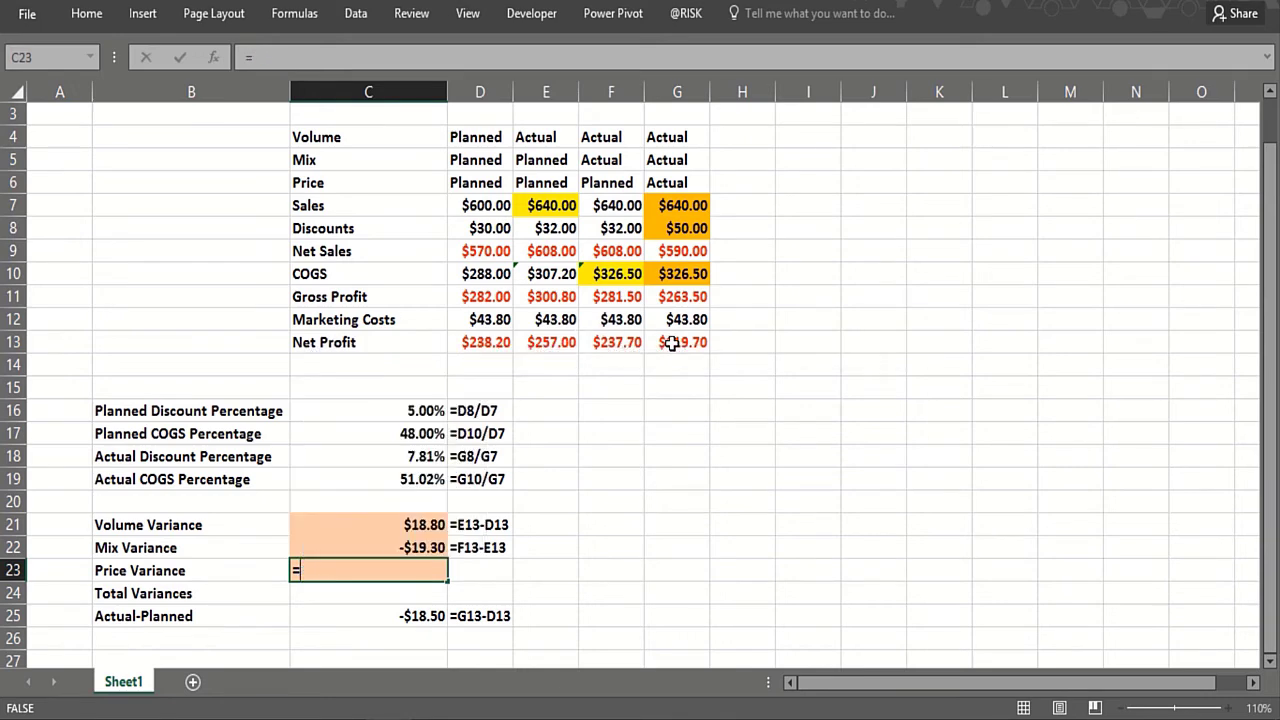
{"action": "left_click", "coordinate": [670, 343]}
{"action": "type", "text": "-"}
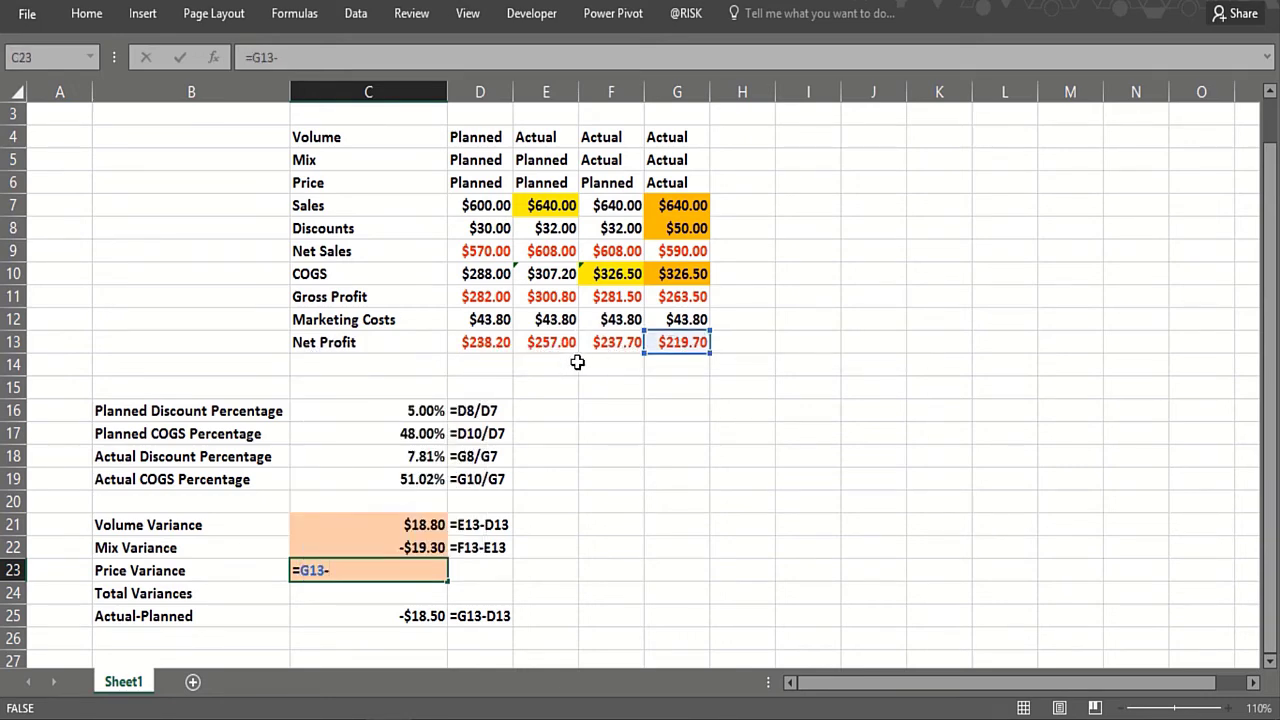
{"action": "left_click", "coordinate": [605, 342]}
{"action": "key", "text": "Return"}
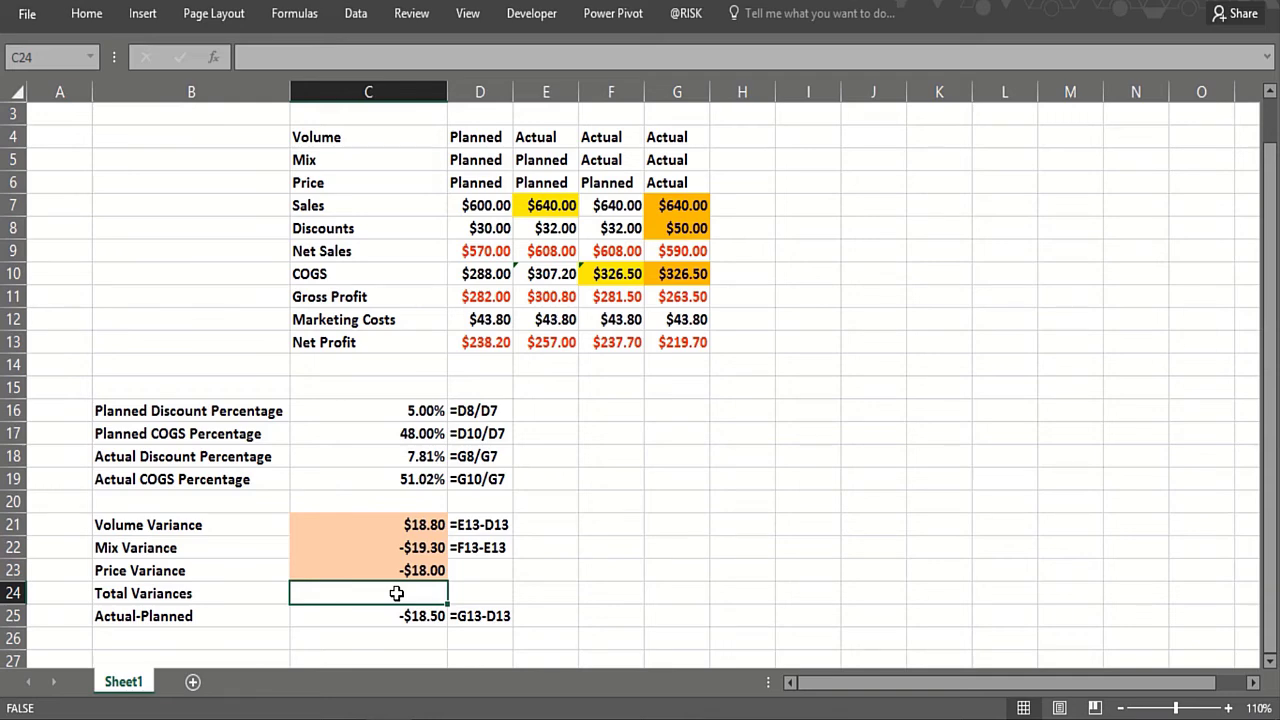
Step: Calculate the Total Variances in C24 by summing the volume, mix and price variances, =SUM(C21:C23)
{"action": "type", "text": "="}
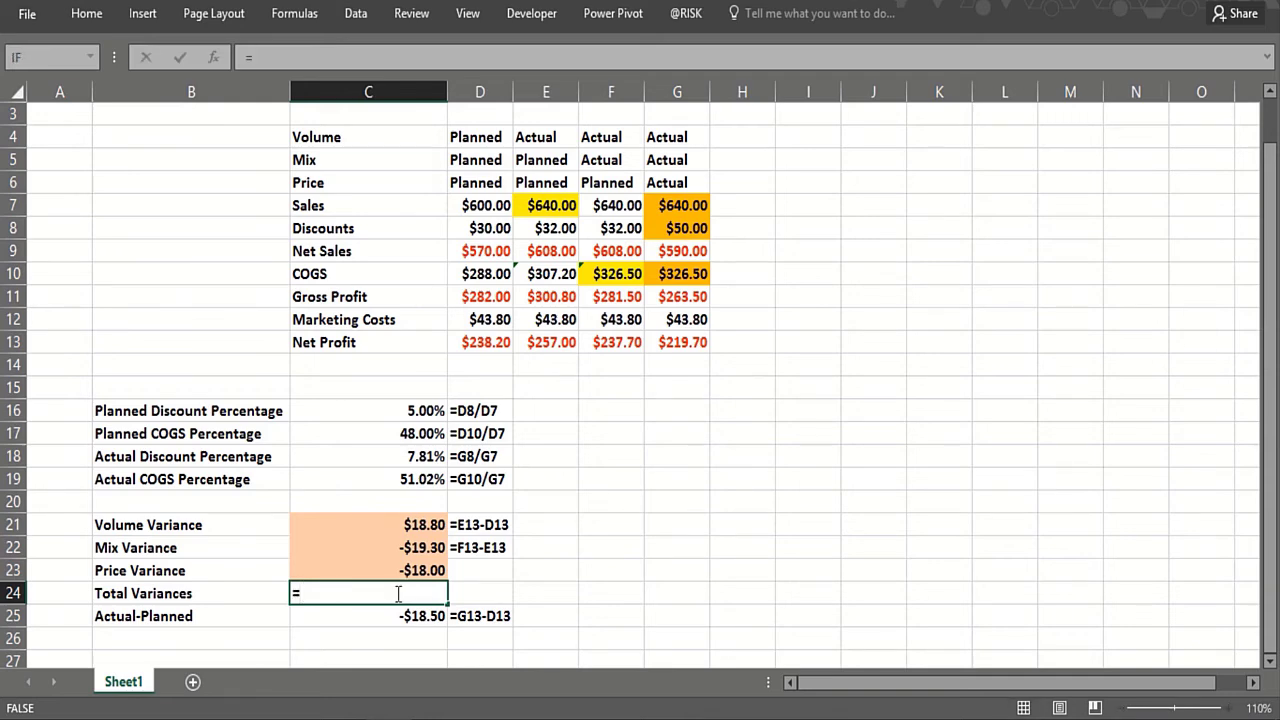
{"action": "type", "text": "sum("}
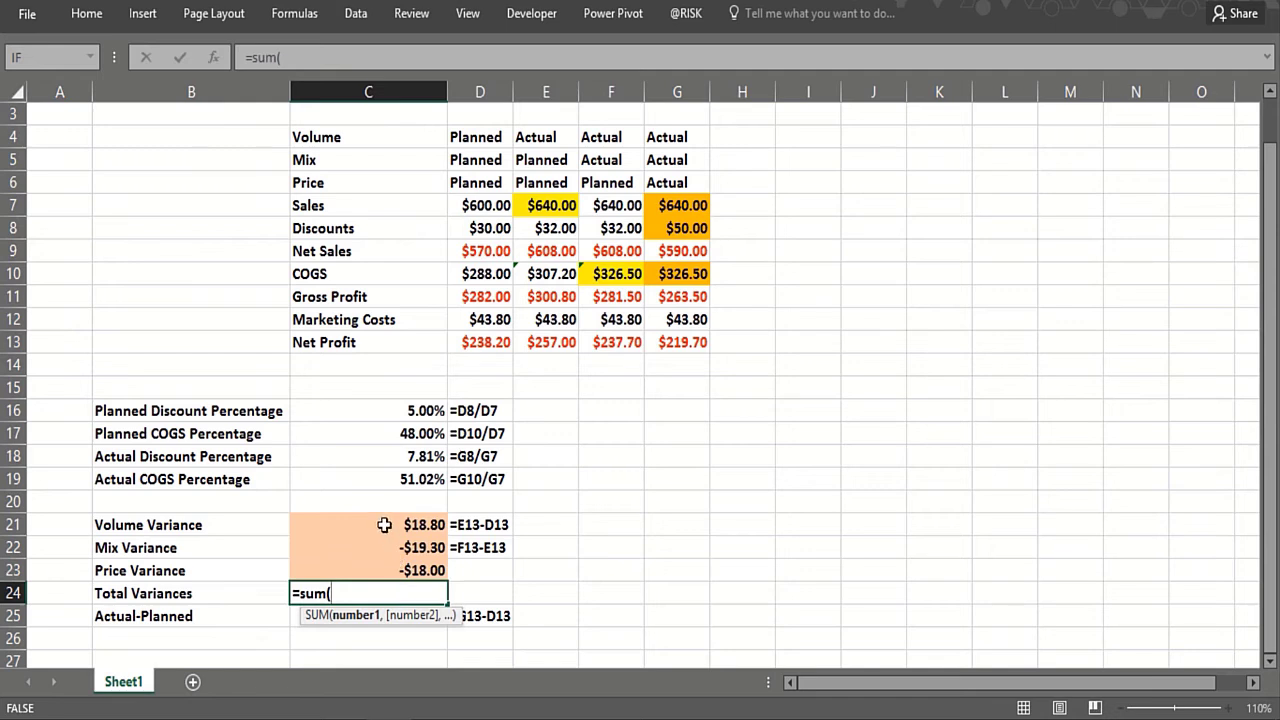
{"action": "left_click_drag", "start_coordinate": [386, 526], "coordinate": [403, 567]}
{"action": "type", "text": ")"}
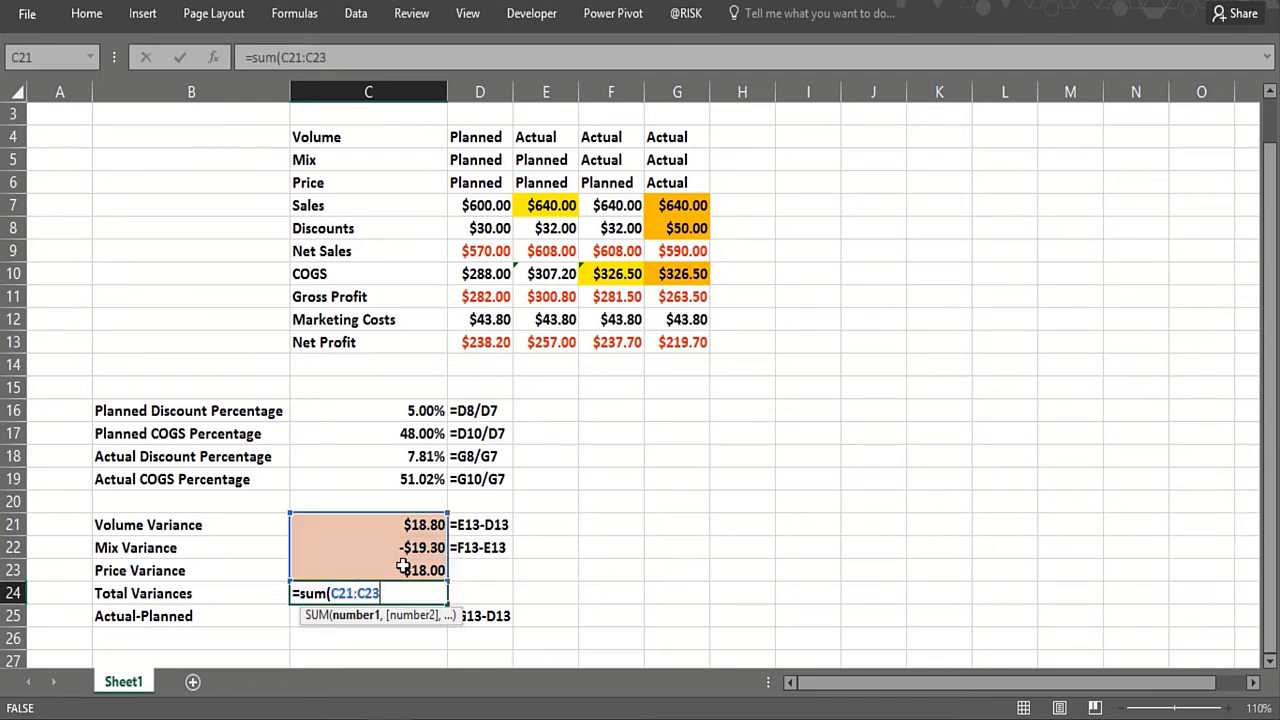
{"action": "key", "text": "Return"}
Step: Copy the FORMULATEXT formula from D22 down through D24 to show the Price Variance and Total Variances formulas
{"action": "left_click", "coordinate": [481, 548]}
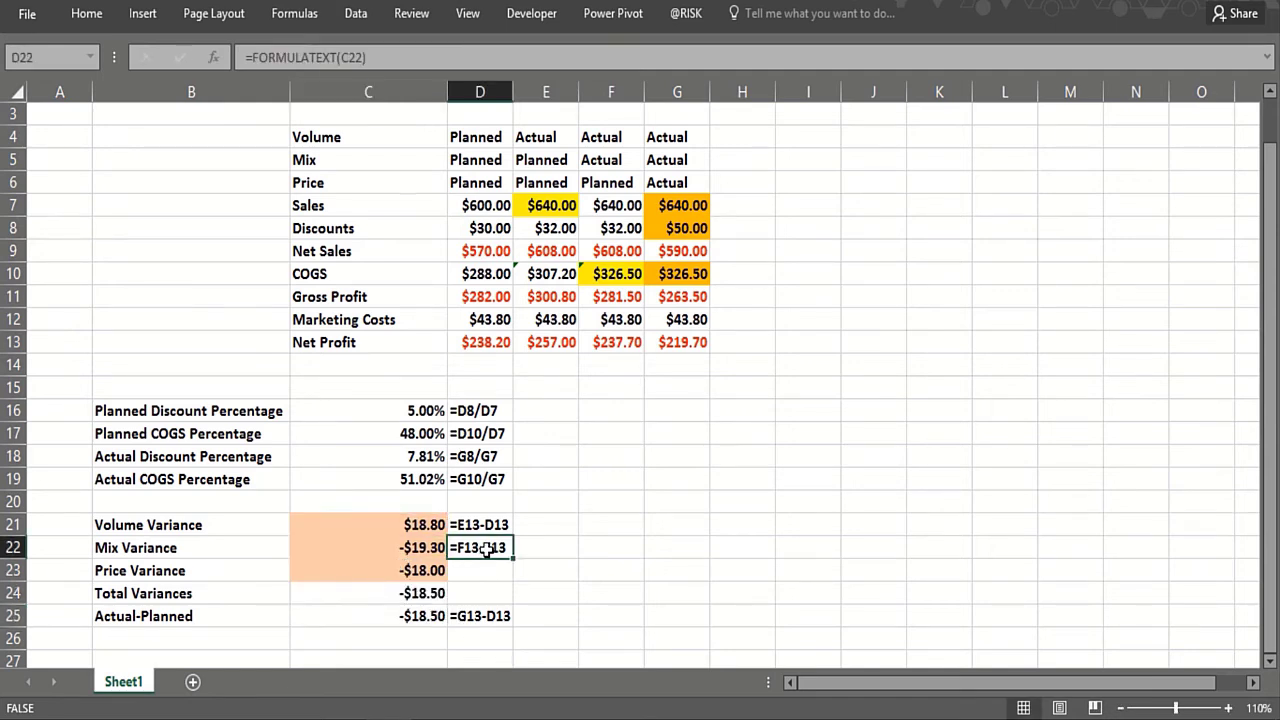
{"action": "left_click_drag", "start_coordinate": [513, 564], "coordinate": [513, 603]}
{"action": "left_click", "coordinate": [645, 530]}
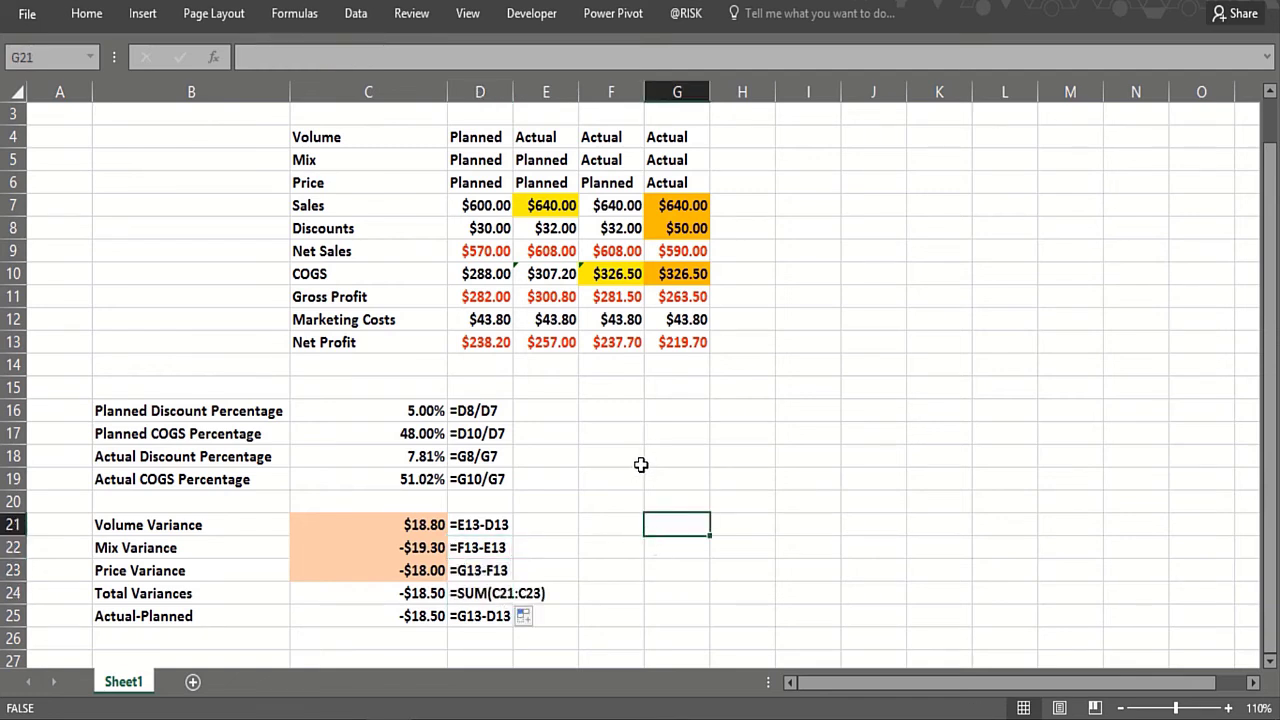
{"action": "left_click", "coordinate": [421, 633]}
{"action": "left_click", "coordinate": [423, 618]}
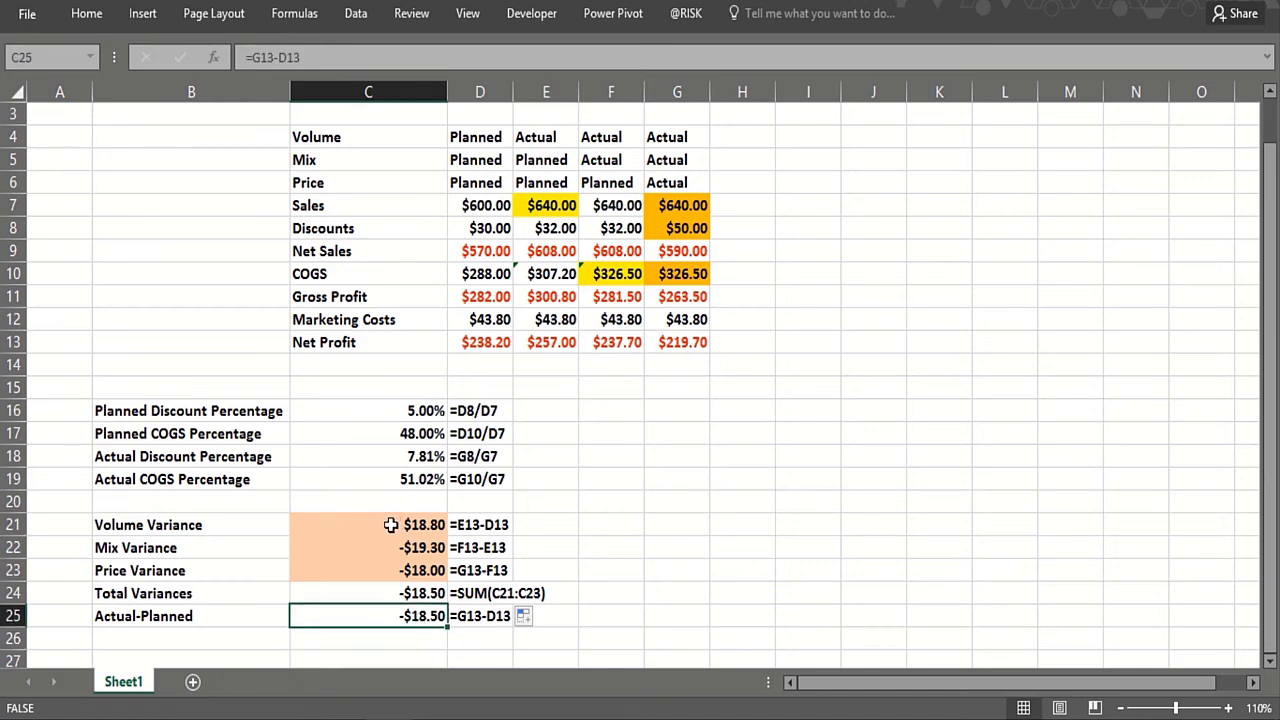
{"action": "left_click", "coordinate": [389, 527]}
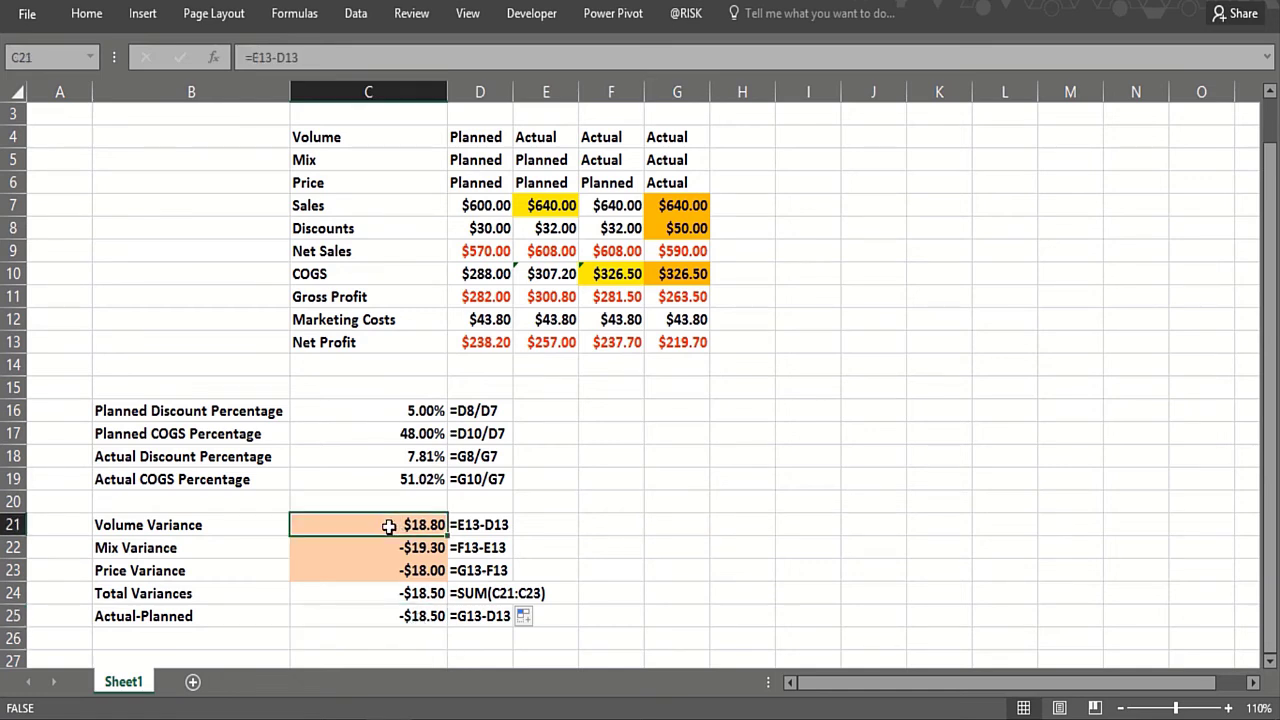
Step: Review the Mix Variance, Price Variance and Actual-Planned cells in column C to compare the net profit variances
{"action": "left_click", "coordinate": [368, 546]}
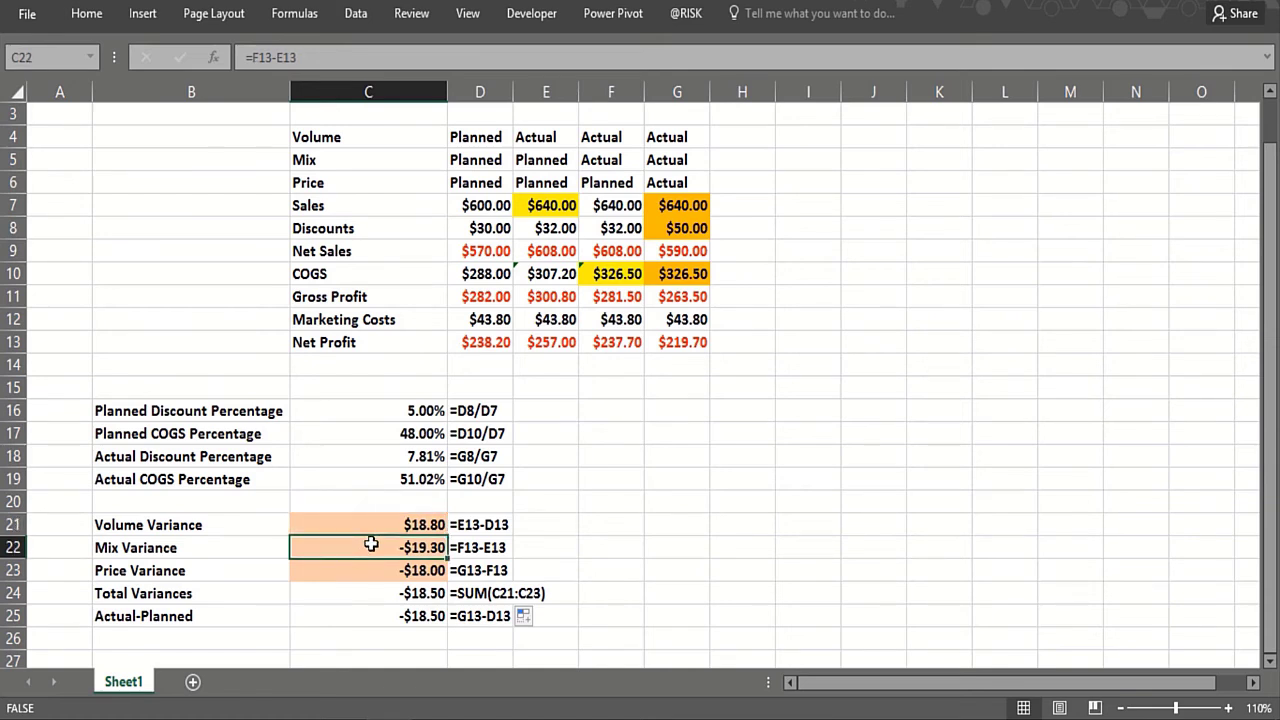
{"action": "left_click", "coordinate": [354, 569]}
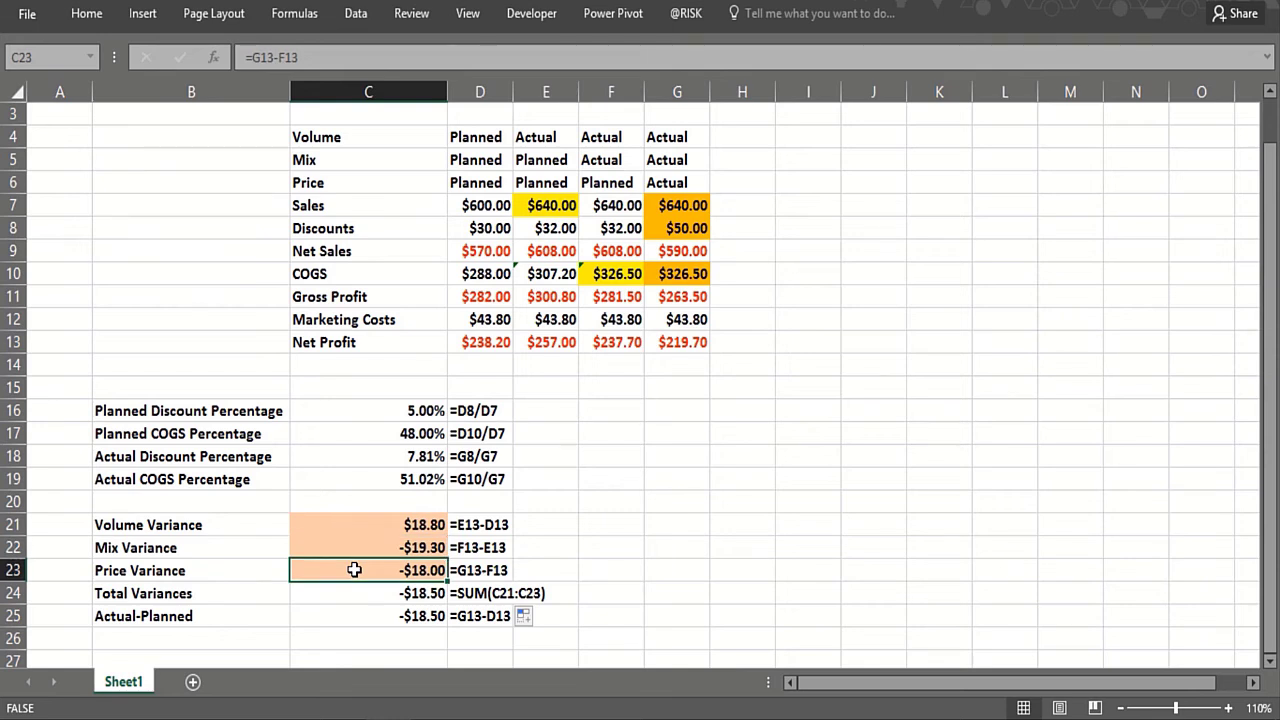
{"action": "left_click", "coordinate": [362, 614]}
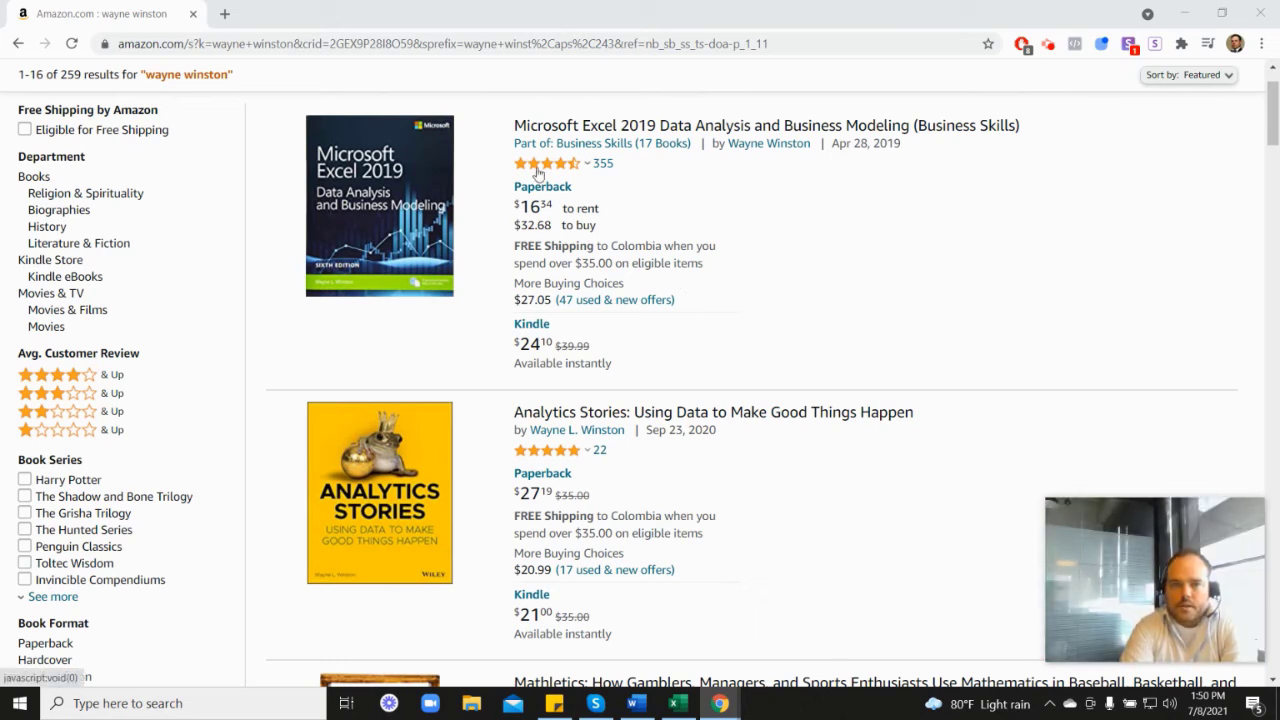
Step: Look through the author's book listings in the Amazon search results, including Marketing Analytics: Data-Driven Techniques with Microsoft Excel
{"action": "mouse_move", "coordinate": [548, 172]}
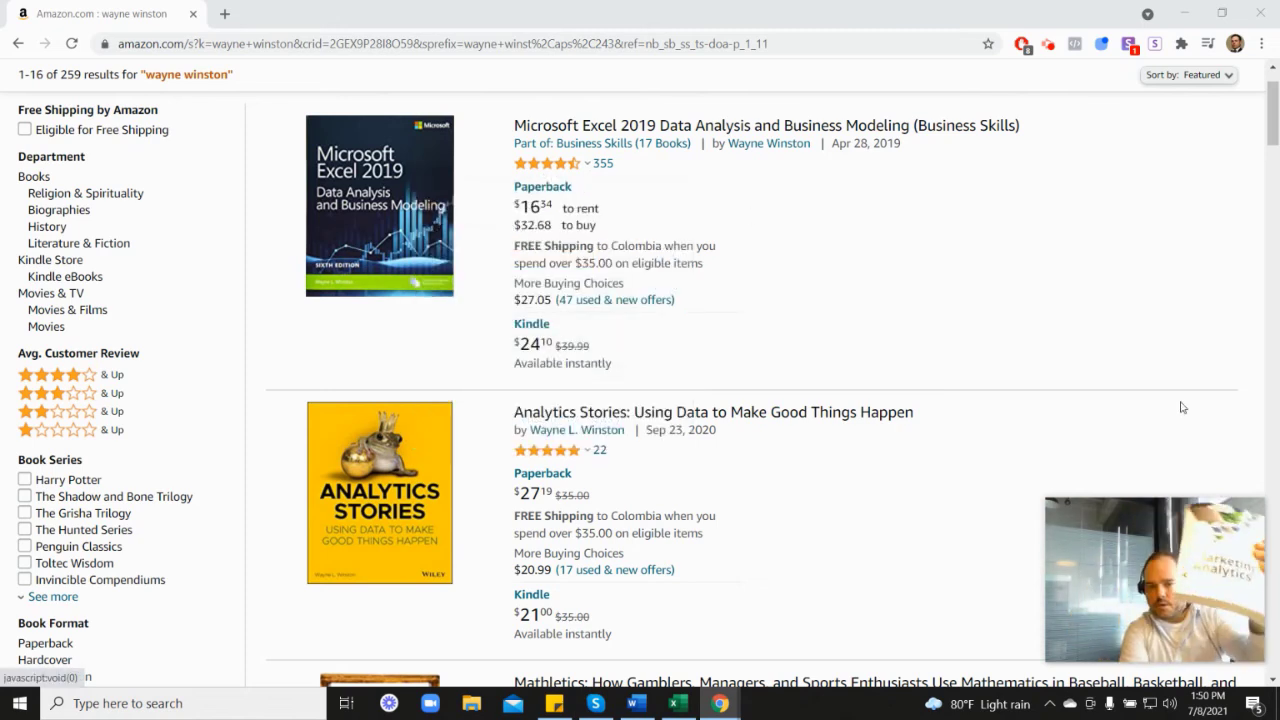
{"action": "scroll", "coordinate": [1160, 380], "scroll_direction": "down", "scroll_amount": 6}
{"action": "scroll", "coordinate": [1045, 495], "scroll_direction": "down", "scroll_amount": 3}
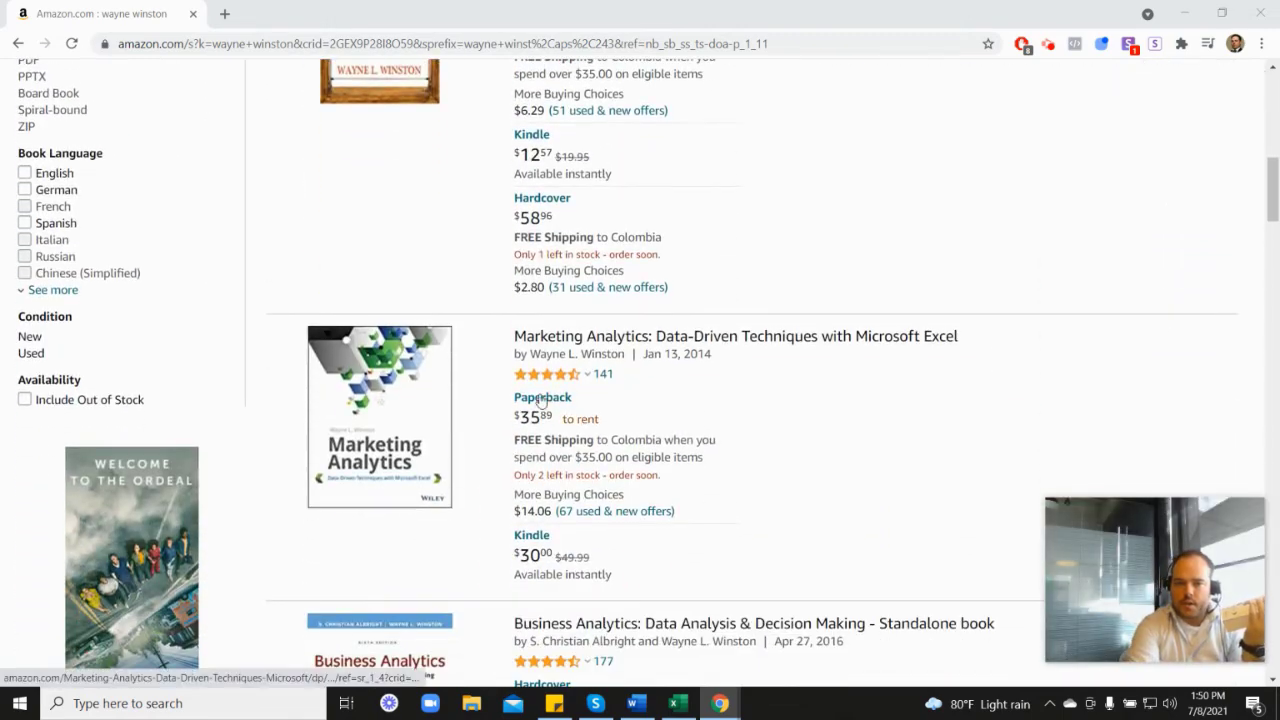
{"action": "mouse_move", "coordinate": [563, 379]}
{"action": "scroll", "coordinate": [744, 380], "scroll_direction": "up", "scroll_amount": 6}
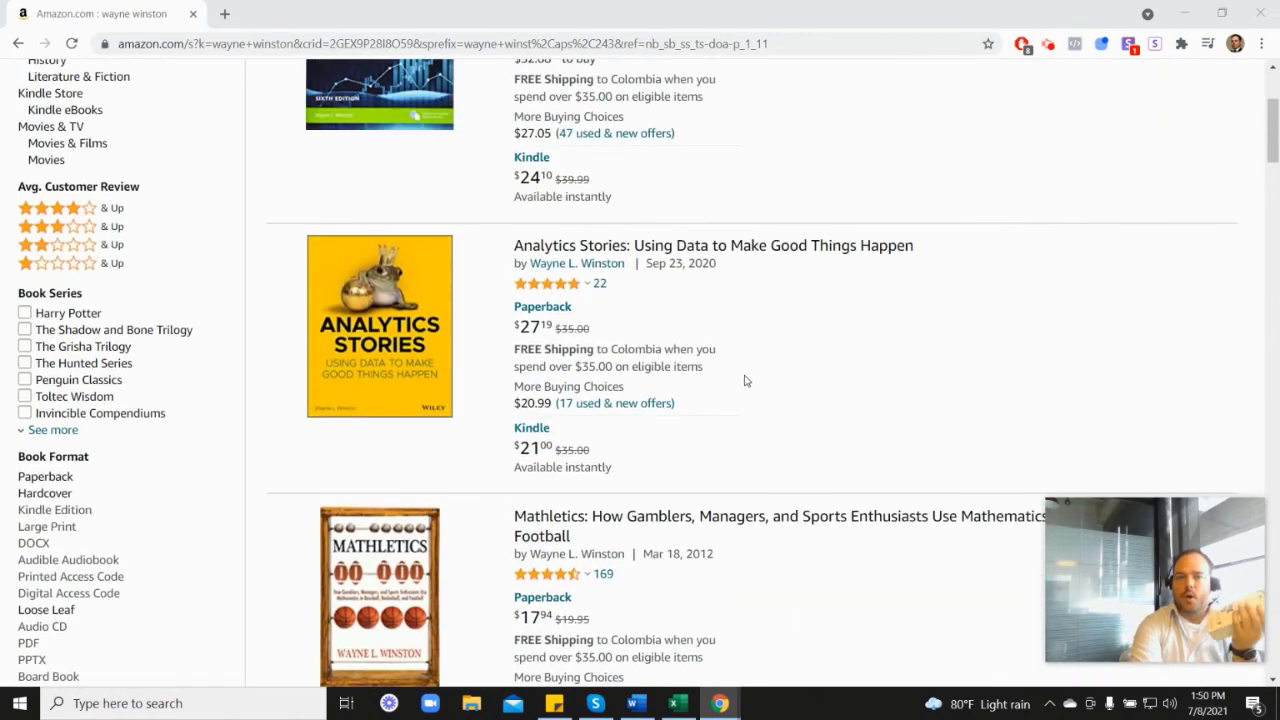